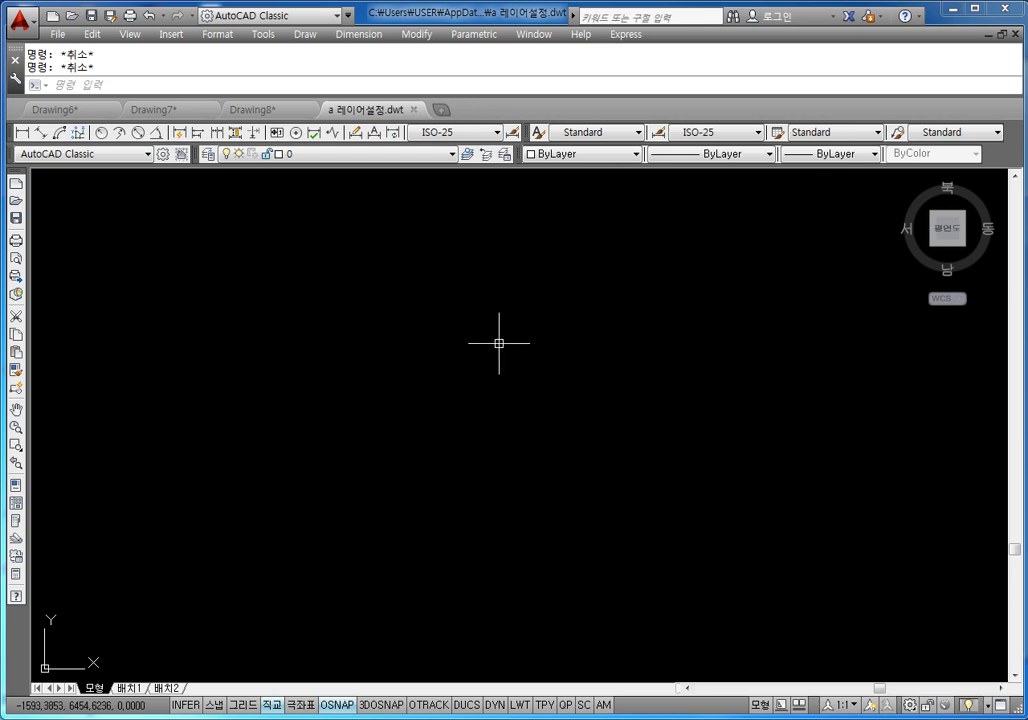
Draw a circle of radius 30
type("c")
key("Return")
left_click(485, 371)
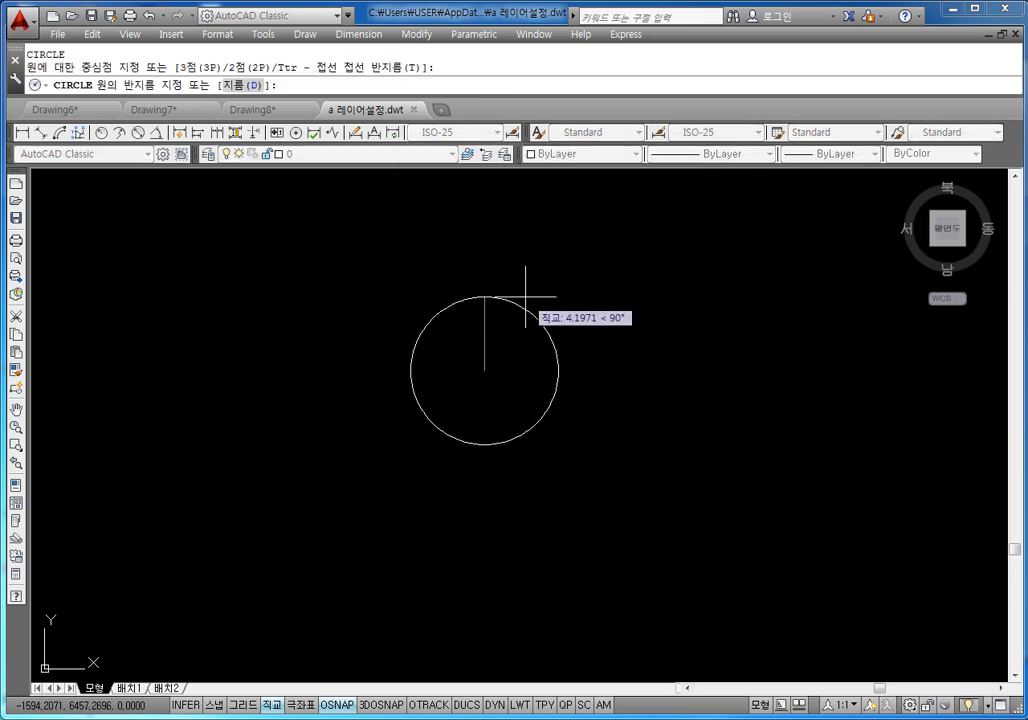
type("30")
key("Return")
Move the radius-30 circle onto the green 외형선 layer
scroll(535, 317, "down", 8)
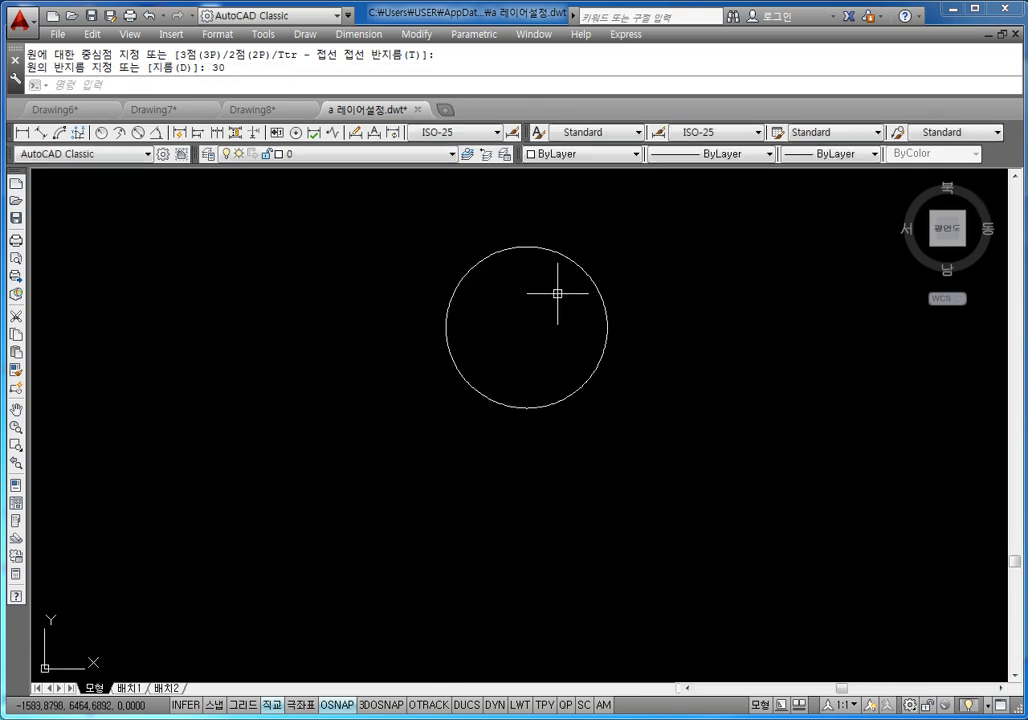
key("Escape")
left_click(607, 254)
key("Escape")
left_click(608, 239)
left_click(390, 193)
left_click(395, 155)
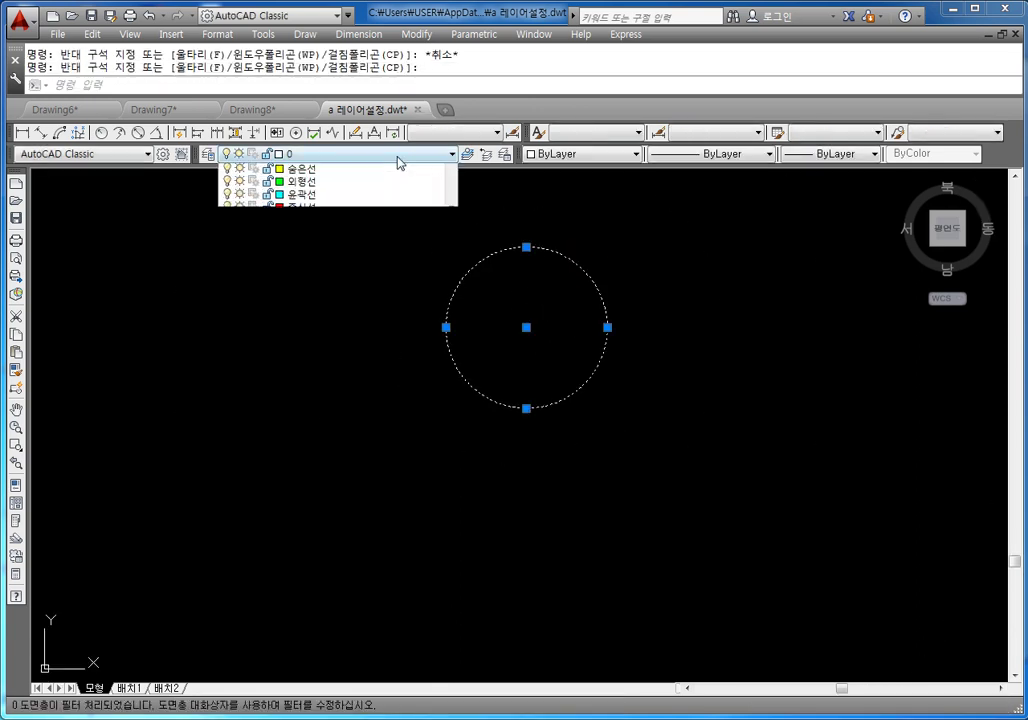
left_click(297, 221)
key("Escape")
key("Escape")
Make 외형선 the current layer
left_click(337, 155)
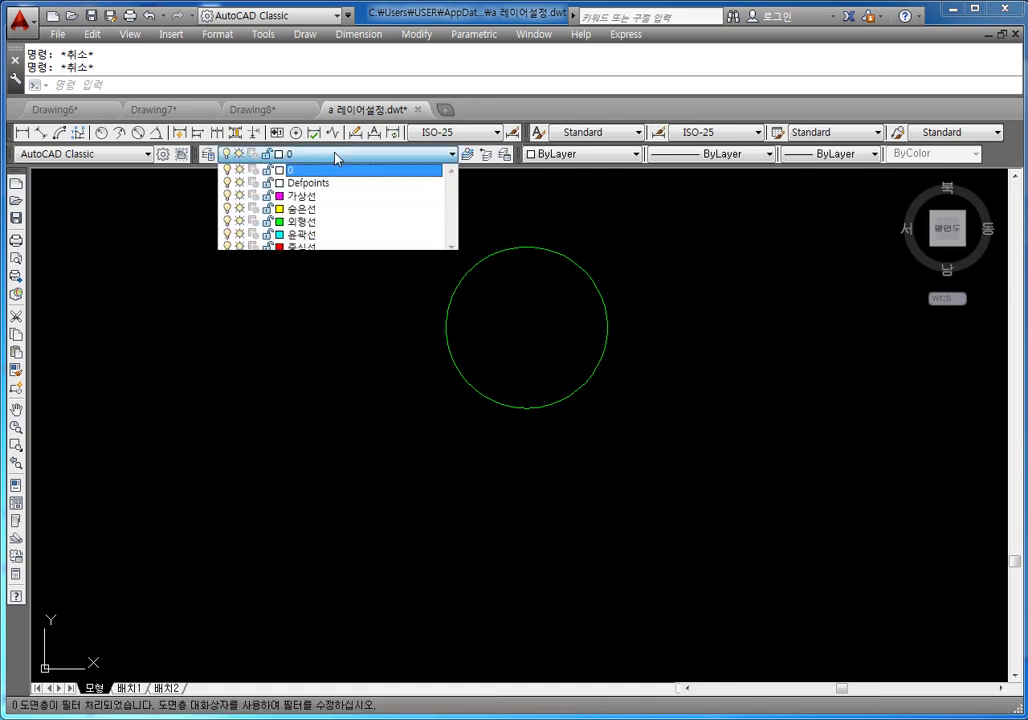
left_click(300, 221)
scroll(551, 282, "up", 2)
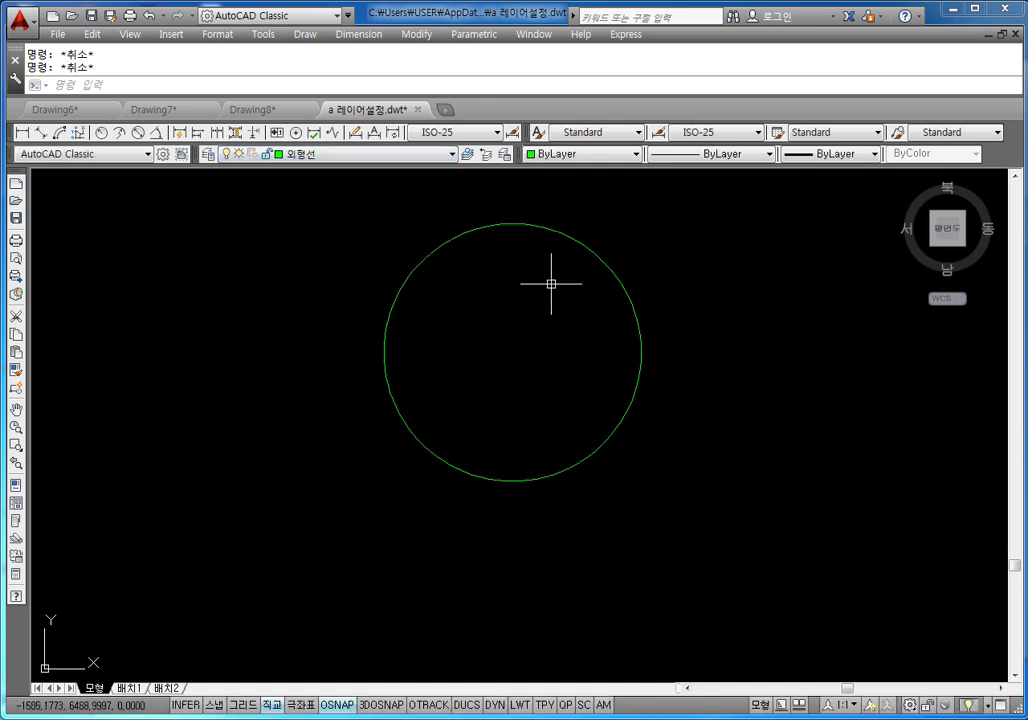
middle_click_drag(543, 315, 542, 318)
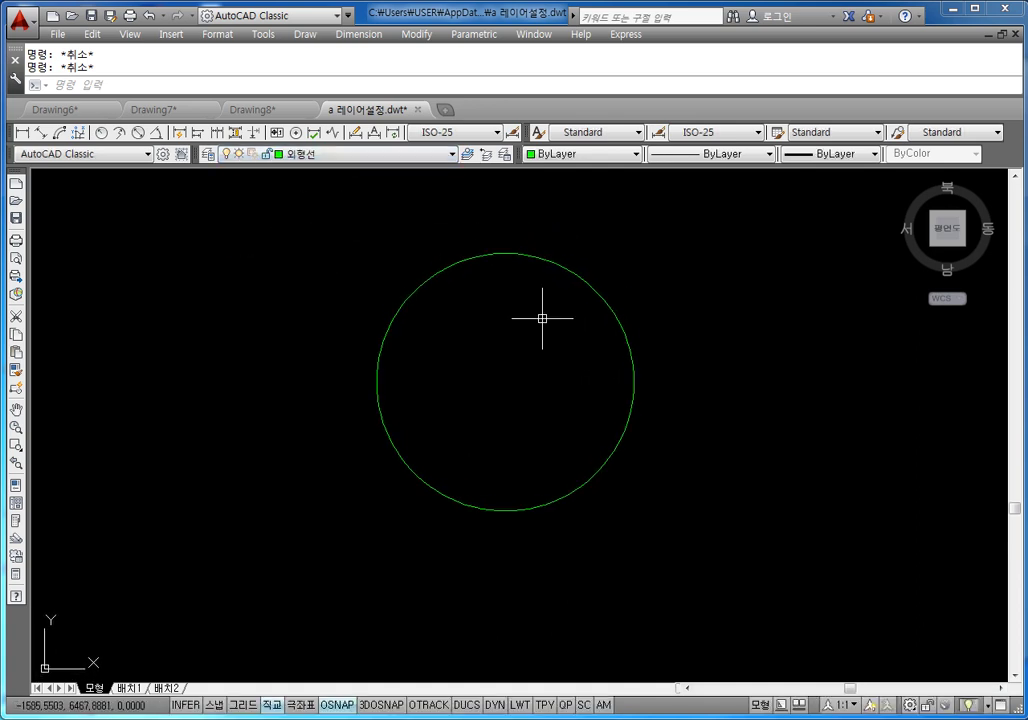
Draw a horizontal line across the circle on the red 중심선 layer
type("L")
key("Return")
left_click(377, 381)
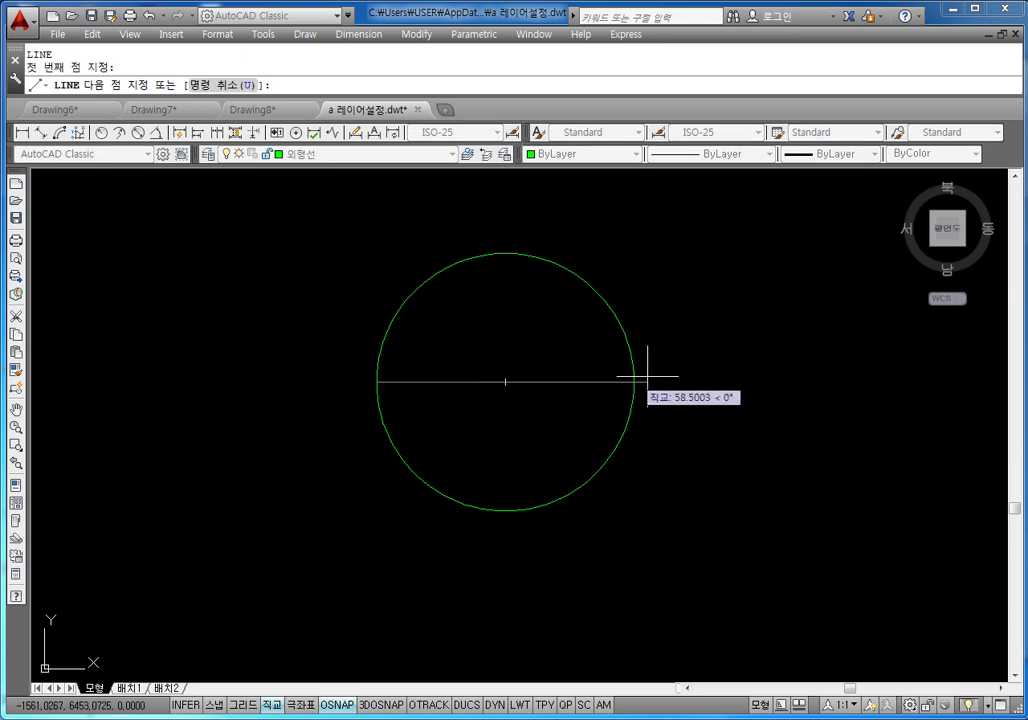
left_click(634, 381)
key("Escape")
left_click(560, 350)
left_click(526, 406)
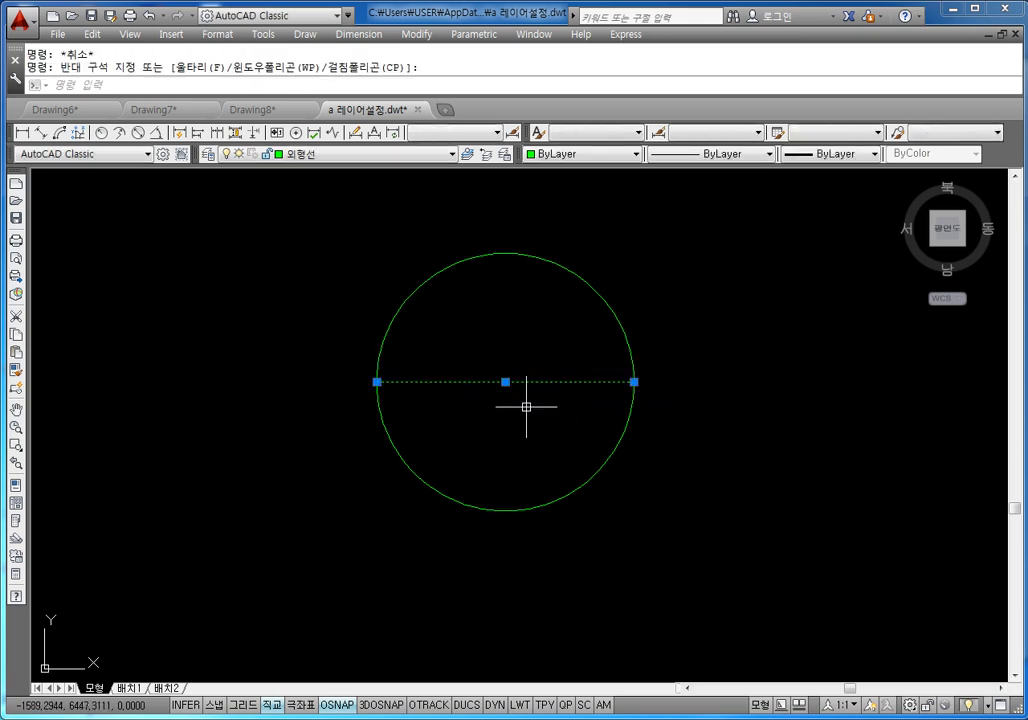
left_click(356, 154)
left_click(301, 242)
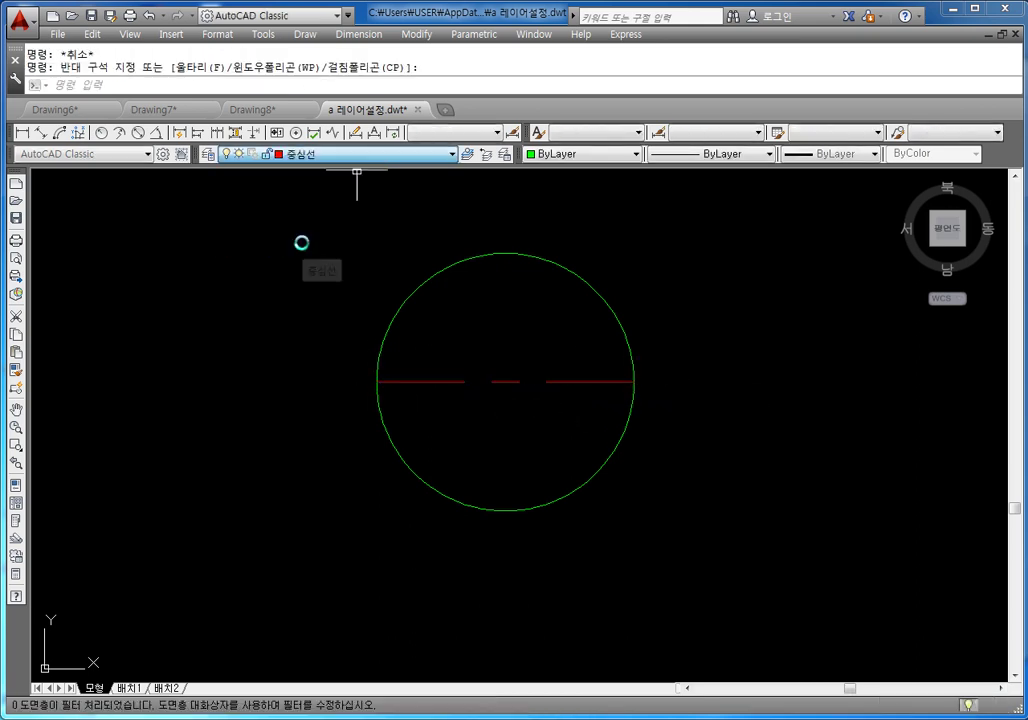
key("Escape")
Offset the red centre line 1 unit downward
type("o")
key("Return")
type("1")
key("Return")
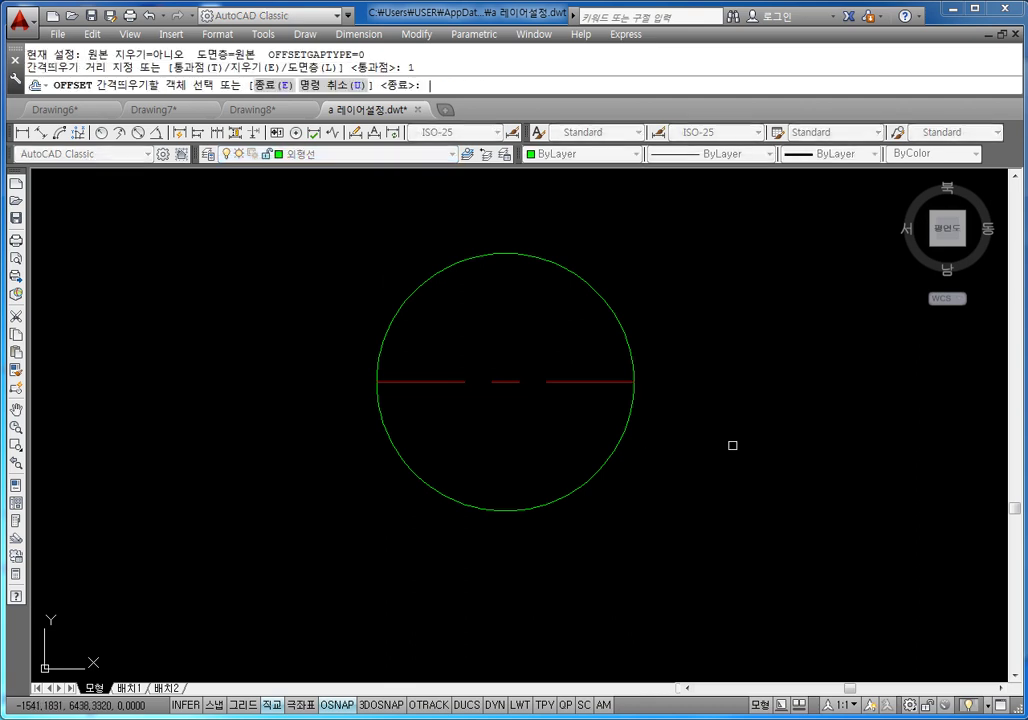
left_click(574, 381)
left_click(600, 412)
key("Escape")
key("Escape")
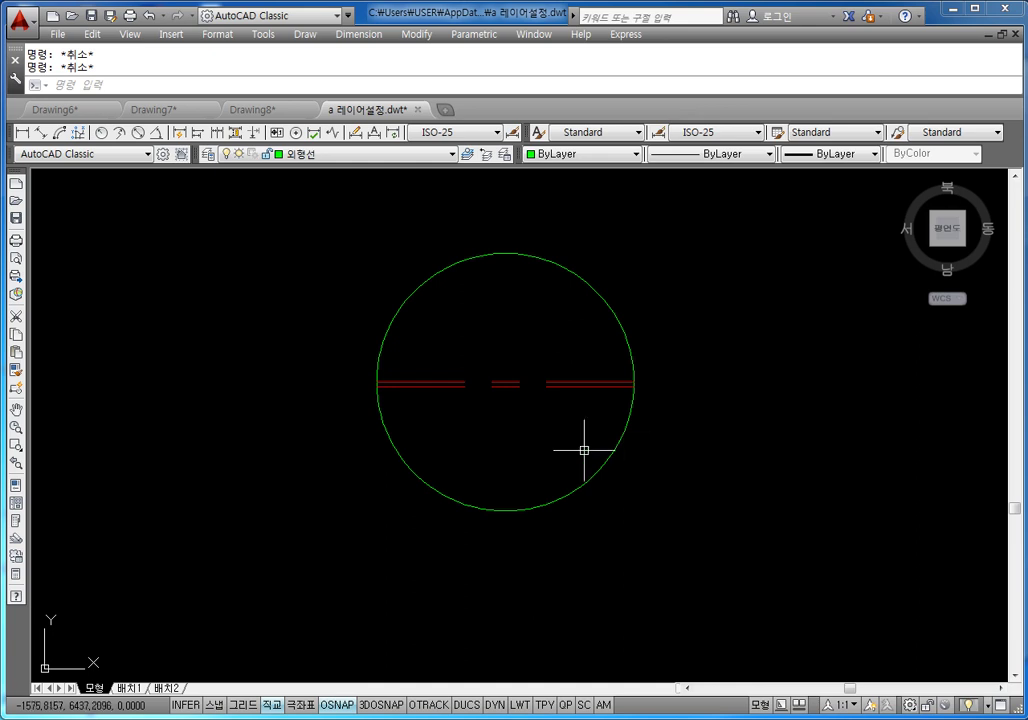
Change the lower offset line's colour to yellow (노란색)
scroll(505, 425, "up", 4)
left_click(518, 323)
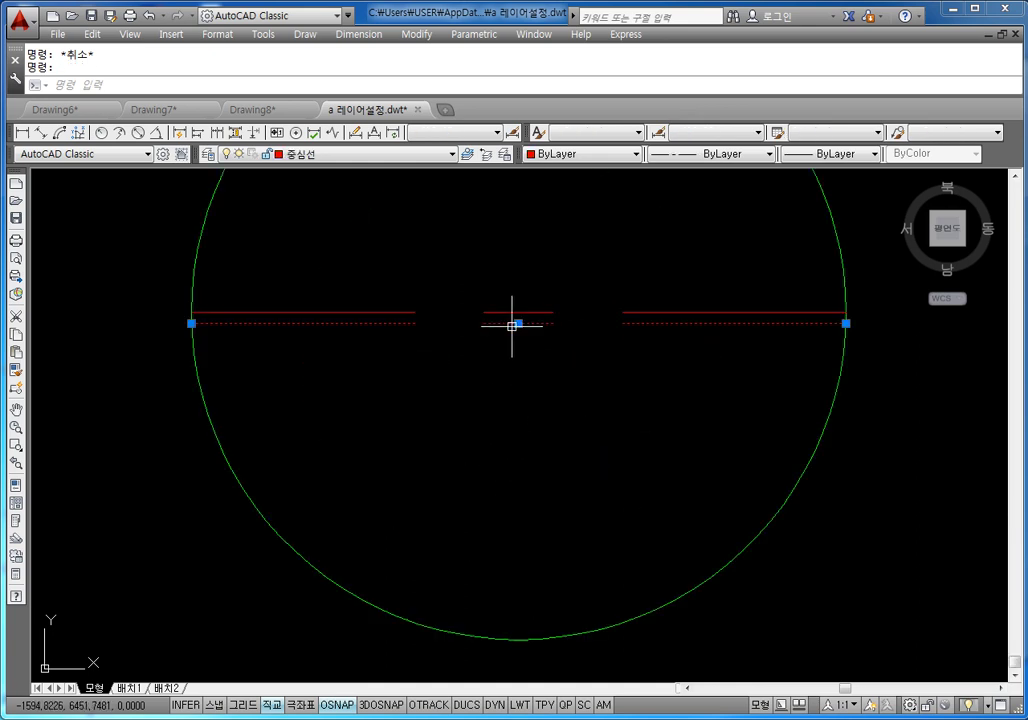
left_click(541, 154)
left_click(548, 208)
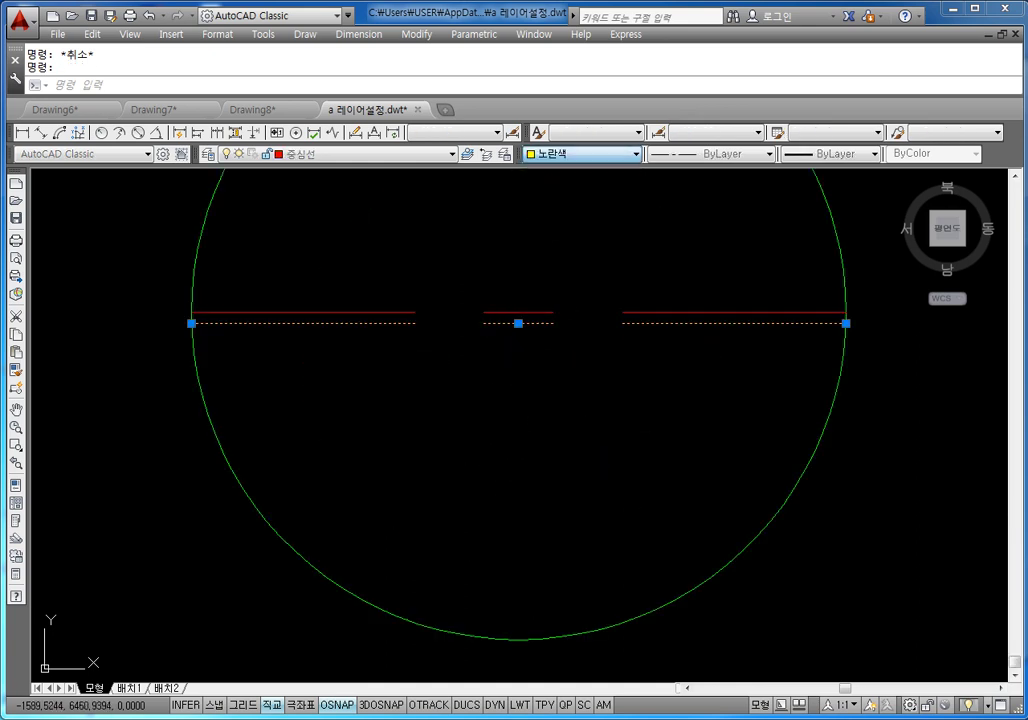
key("Escape")
scroll(595, 355, "down", 2)
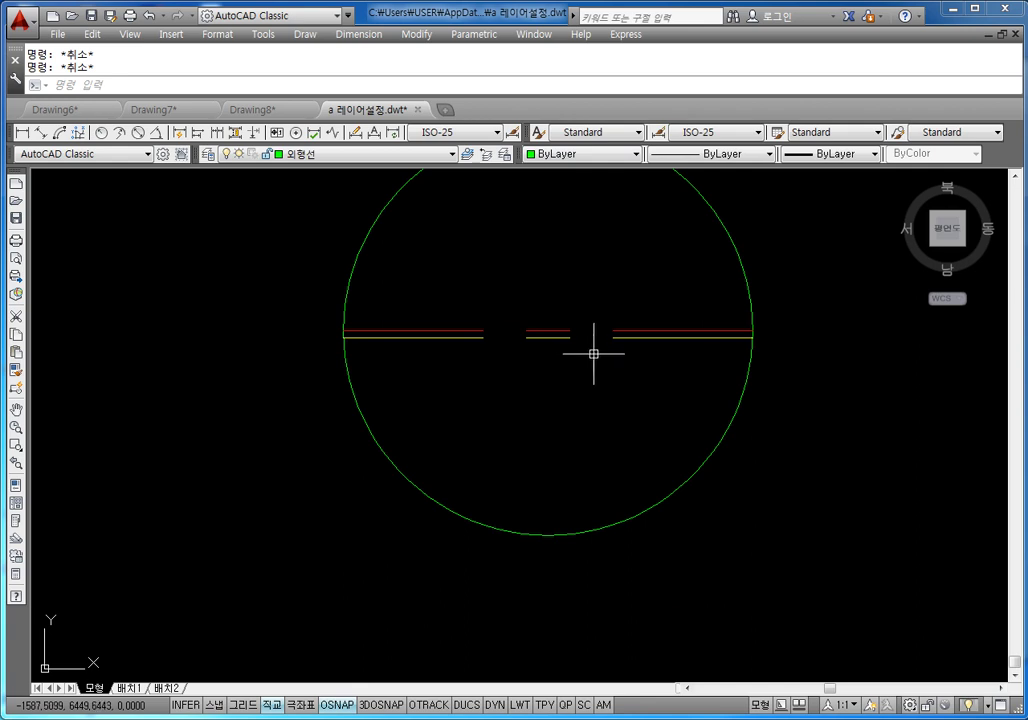
Draw a concentric circle of radius 25 inside the first circle
type("c")
key("Return")
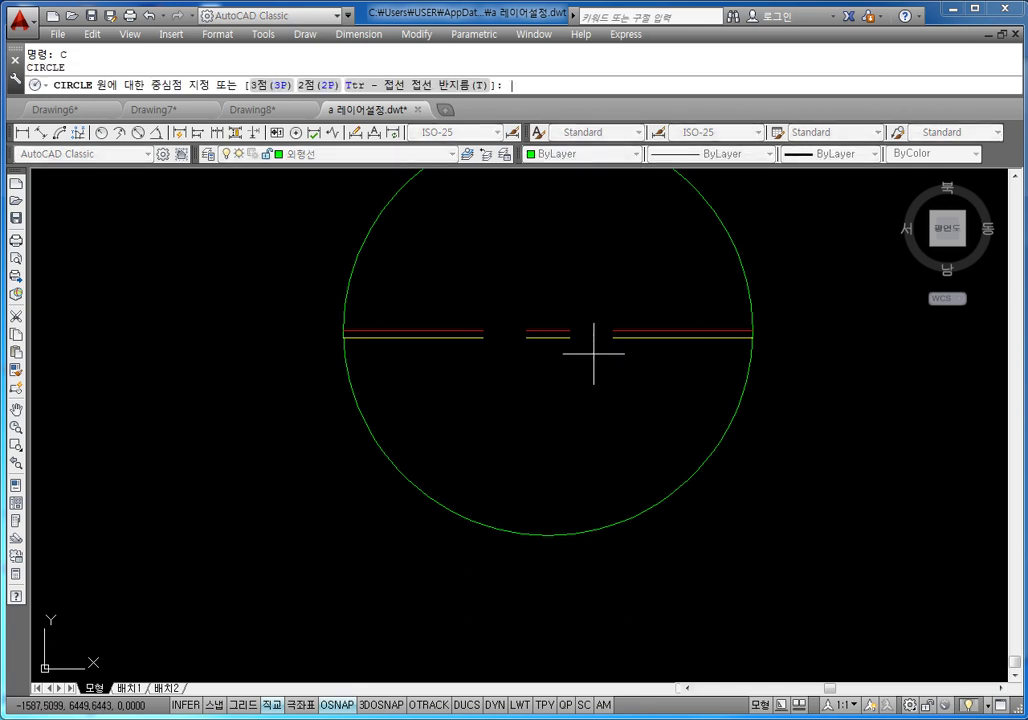
left_click(548, 337)
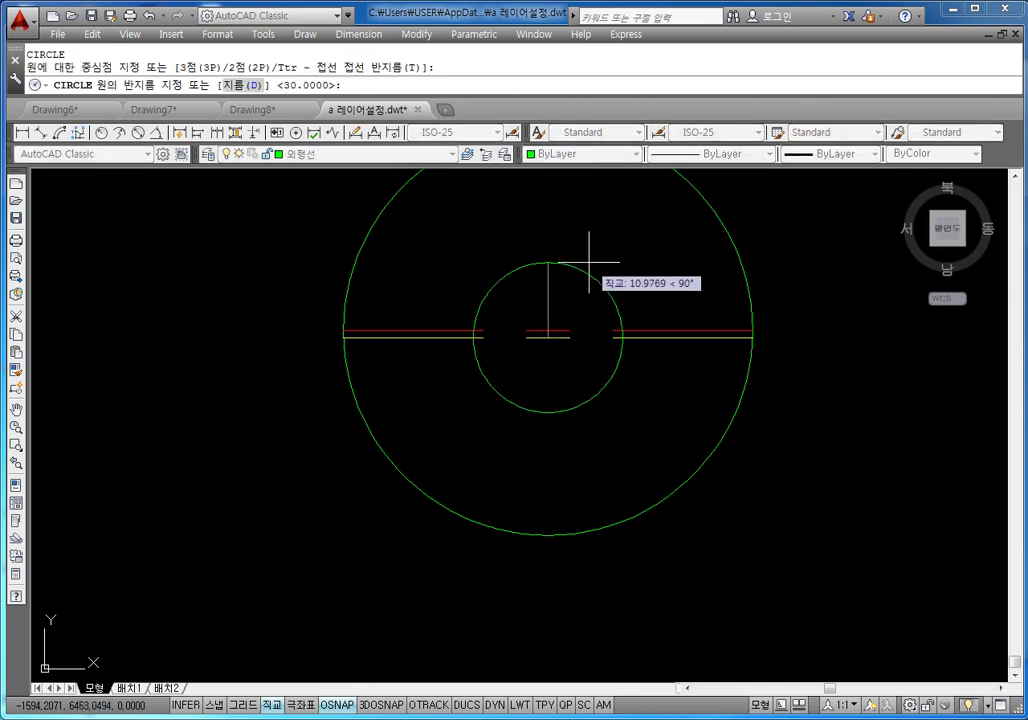
type("25")
key("Return")
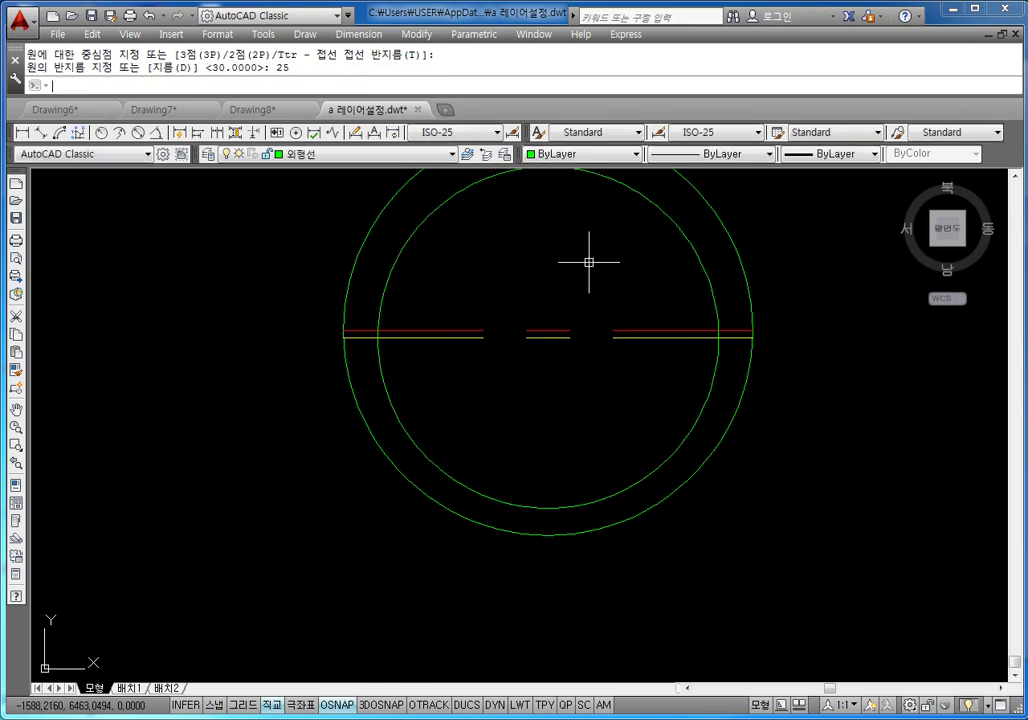
key("Escape")
key("Escape")
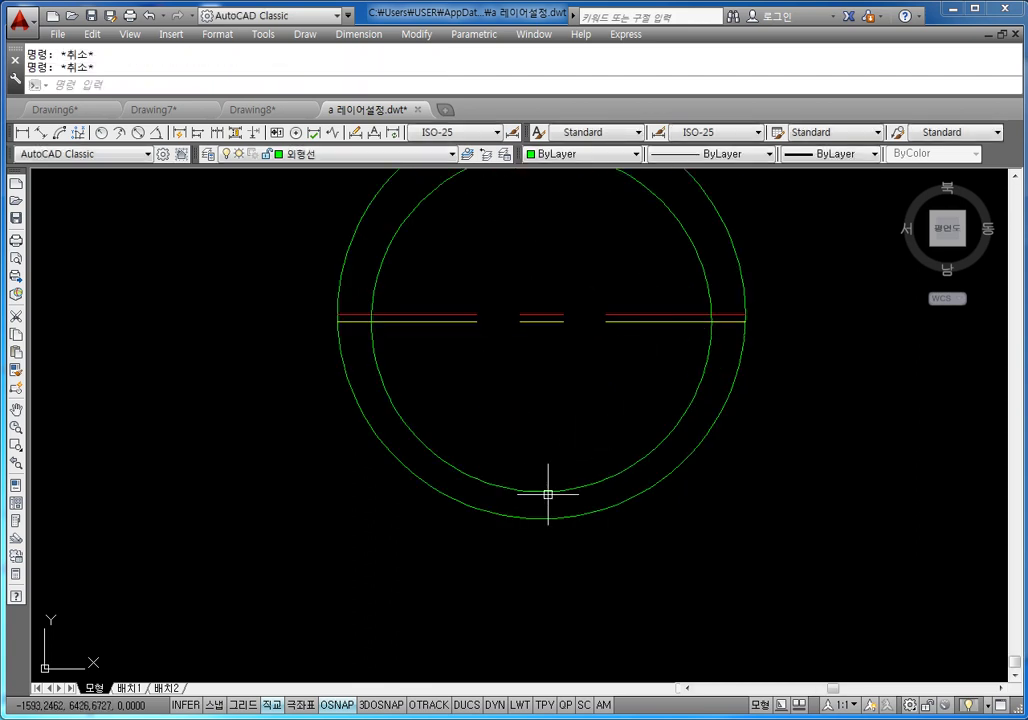
Draw a vertical line from top to bottom quadrant on the red 중심선 layer
middle_click_drag(551, 413, 501, 470)
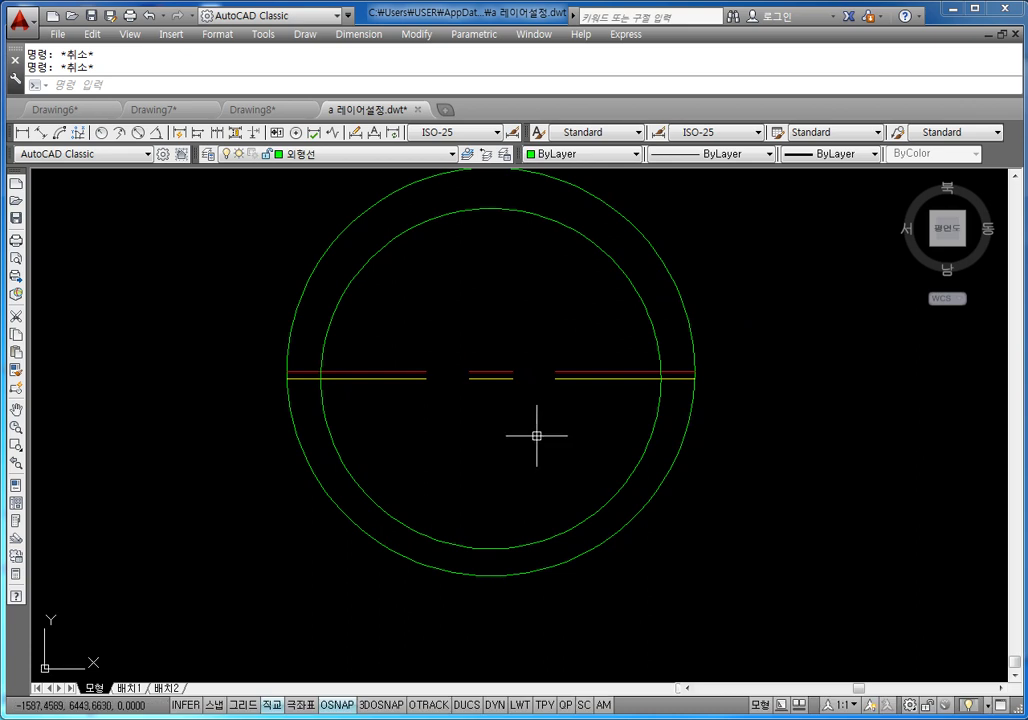
middle_click_drag(553, 403, 532, 424)
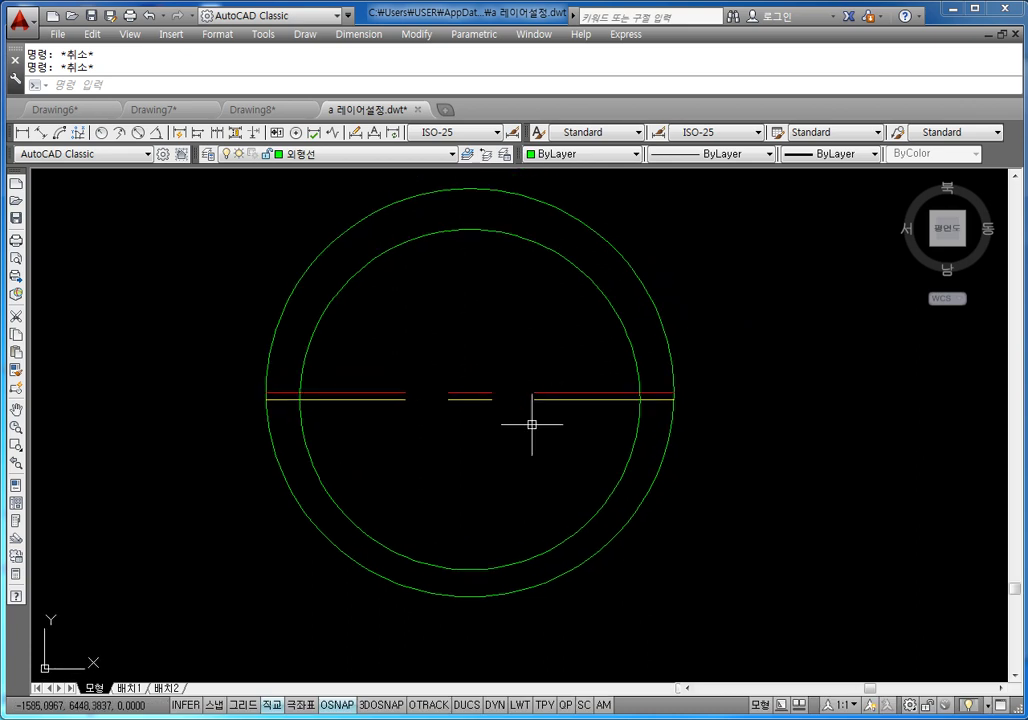
type("l")
key("Return")
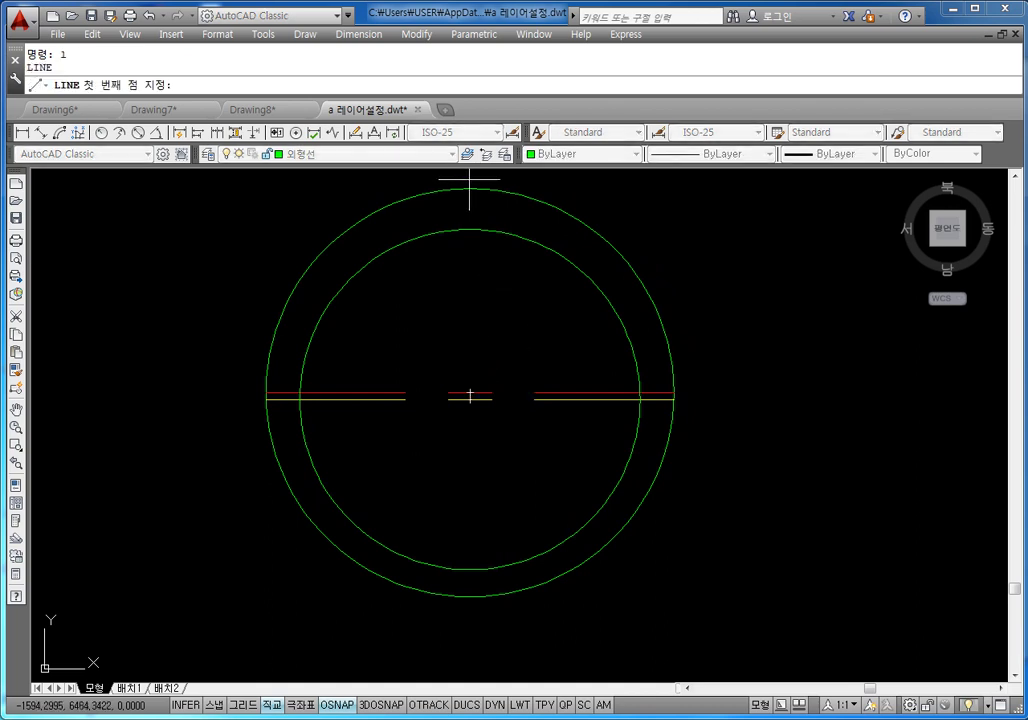
left_click(470, 188)
left_click(468, 599)
key("Escape")
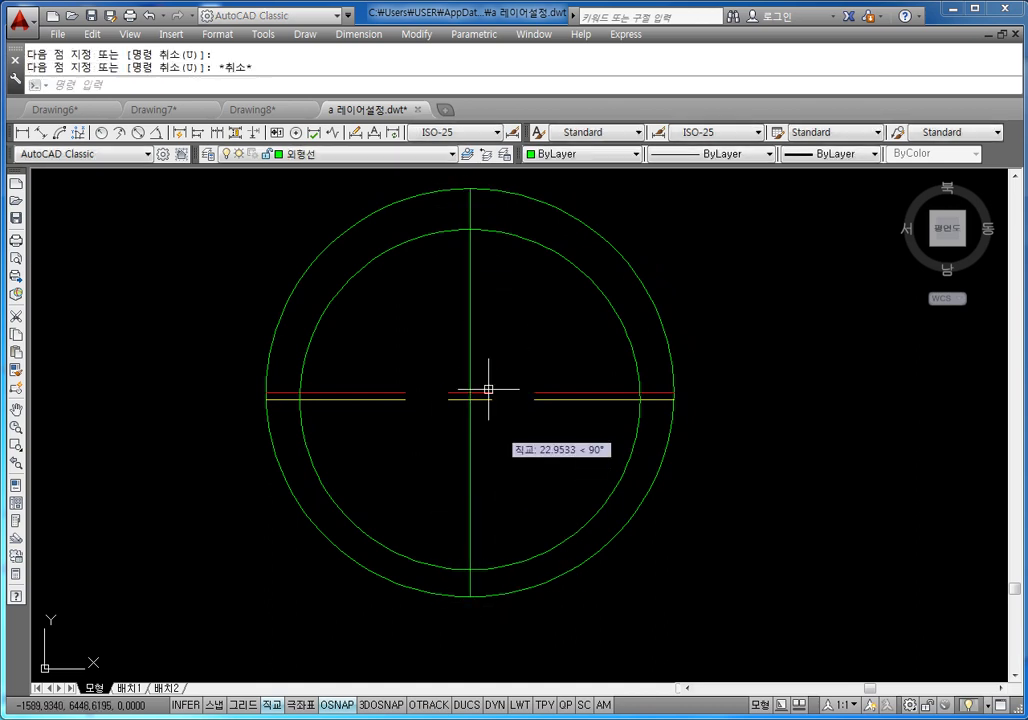
left_click_drag(489, 390, 420, 321)
left_click(326, 157)
left_click(300, 247)
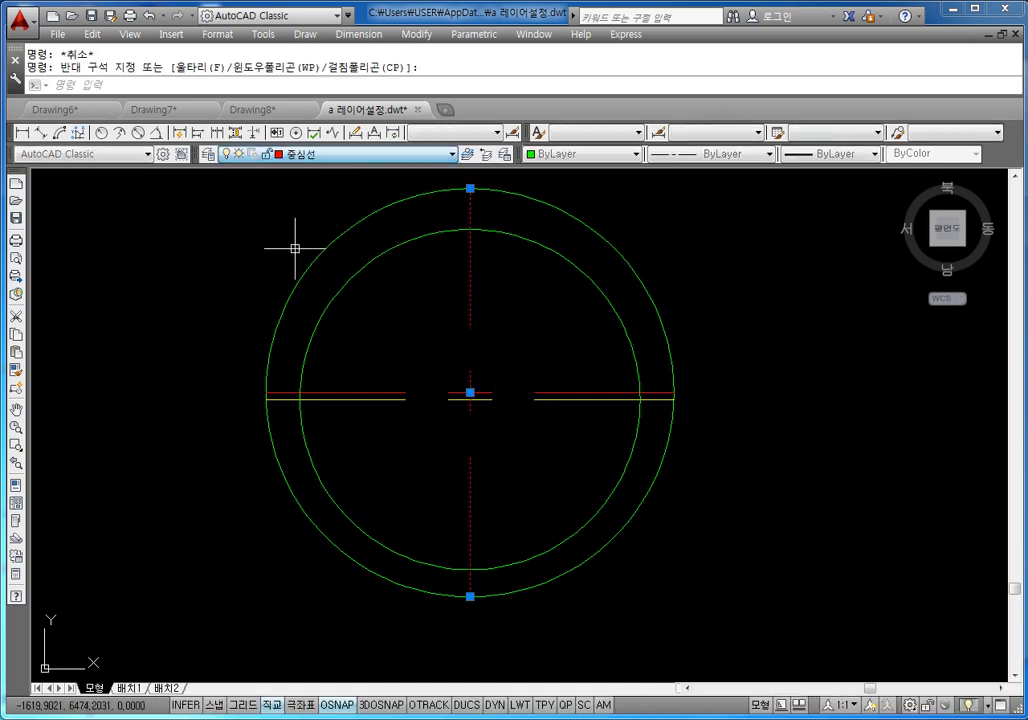
key("Escape")
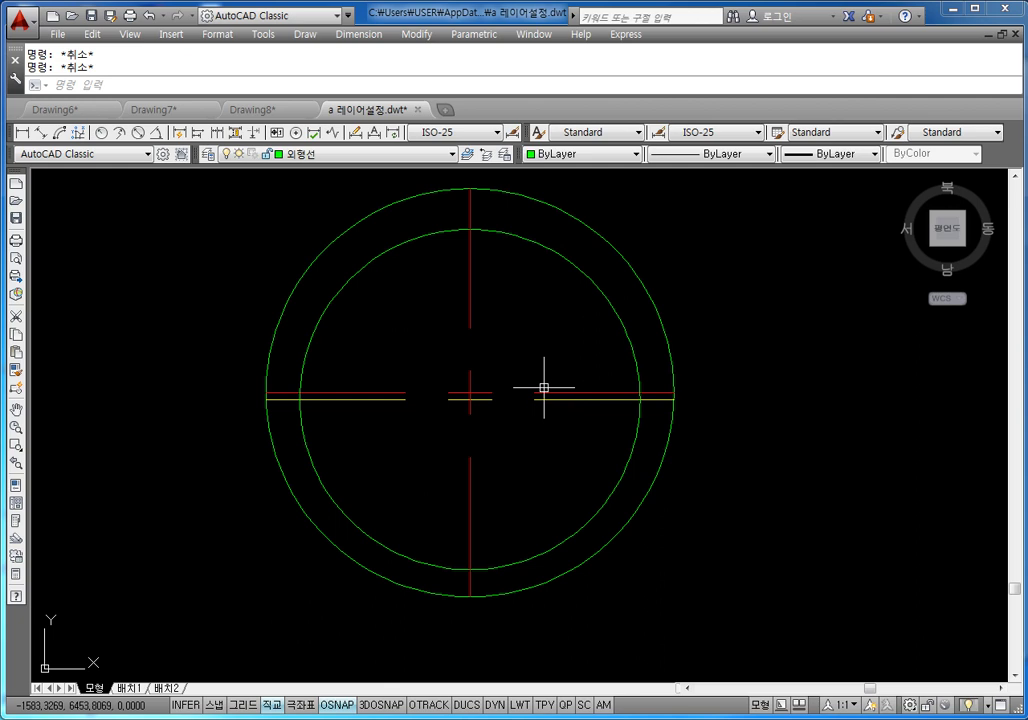
Offset the red horizontal centre line 10 units upward
type("o")
key("Return")
key("Escape")
type("o")
key("Return")
type("10")
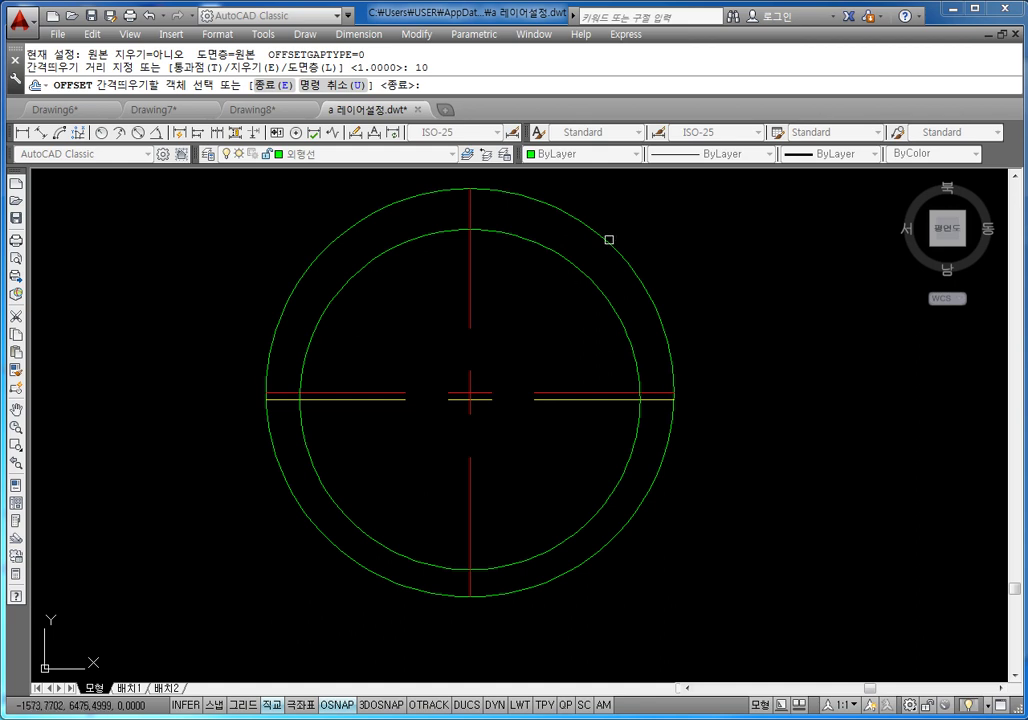
left_click(483, 390)
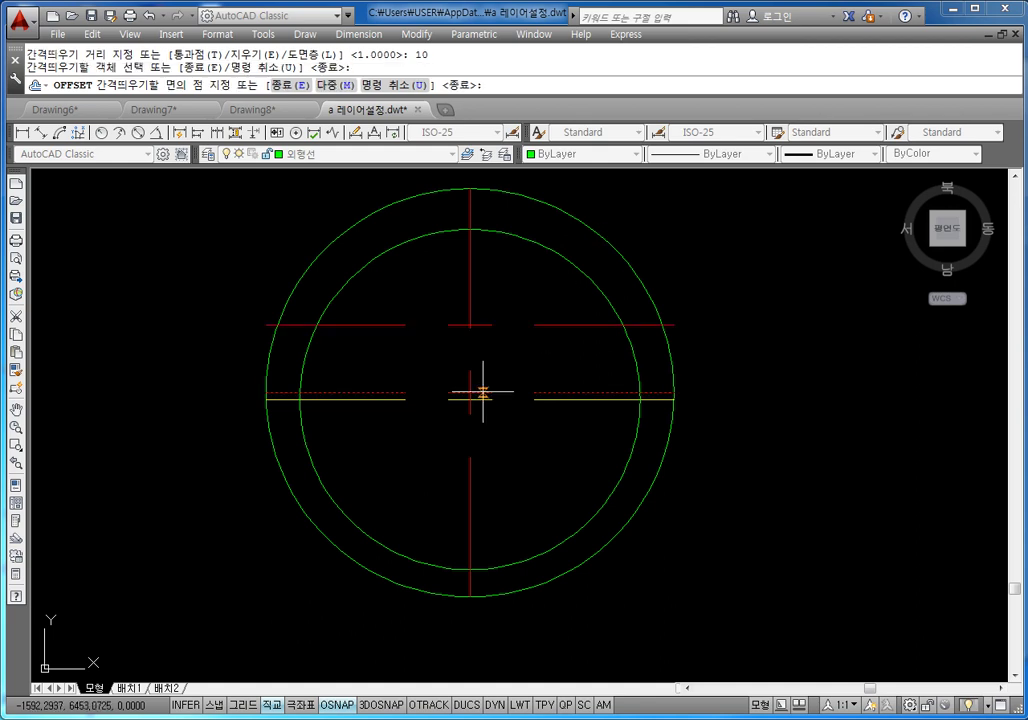
left_click(493, 294)
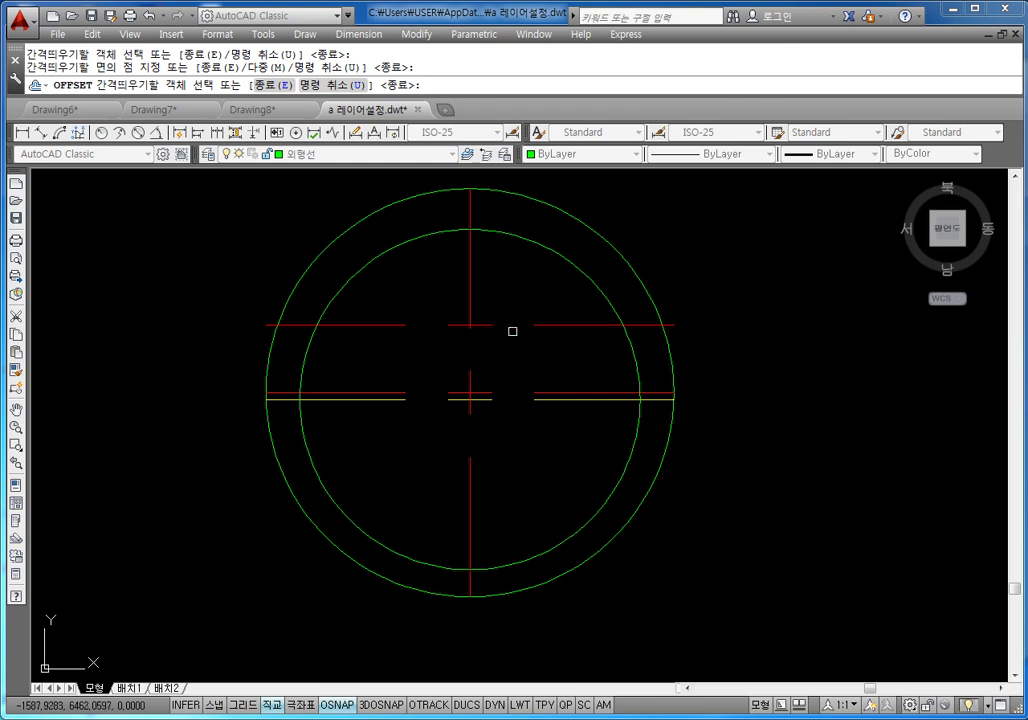
Add a linear dimension of 10 between the two upper red lines, right of the circles
left_click(22, 132)
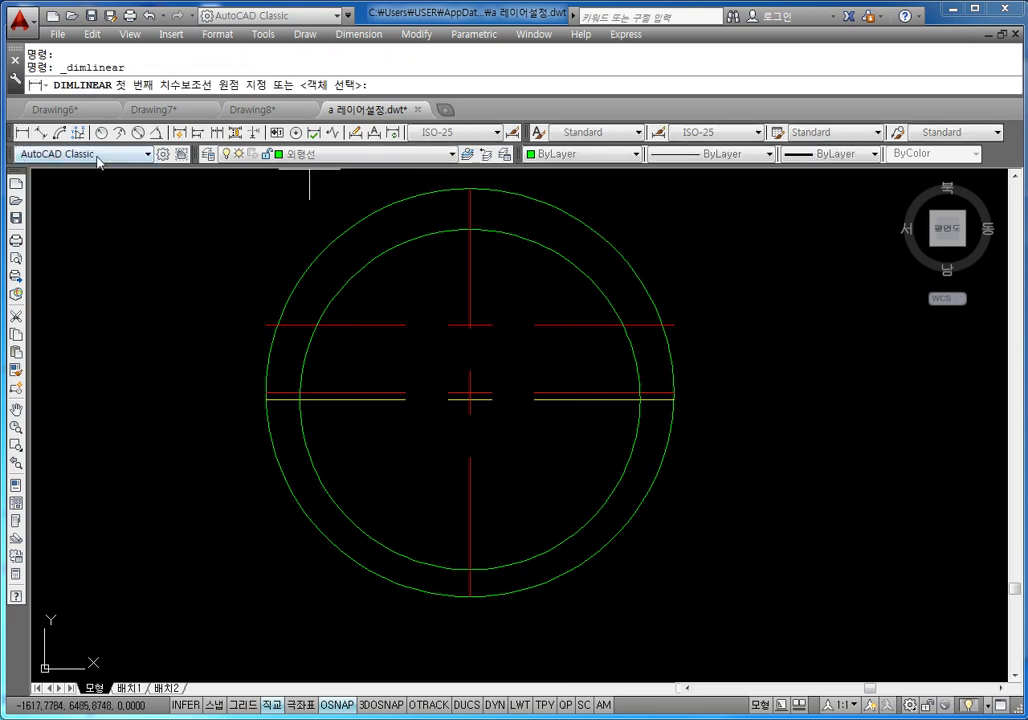
left_click(674, 324)
left_click(674, 393)
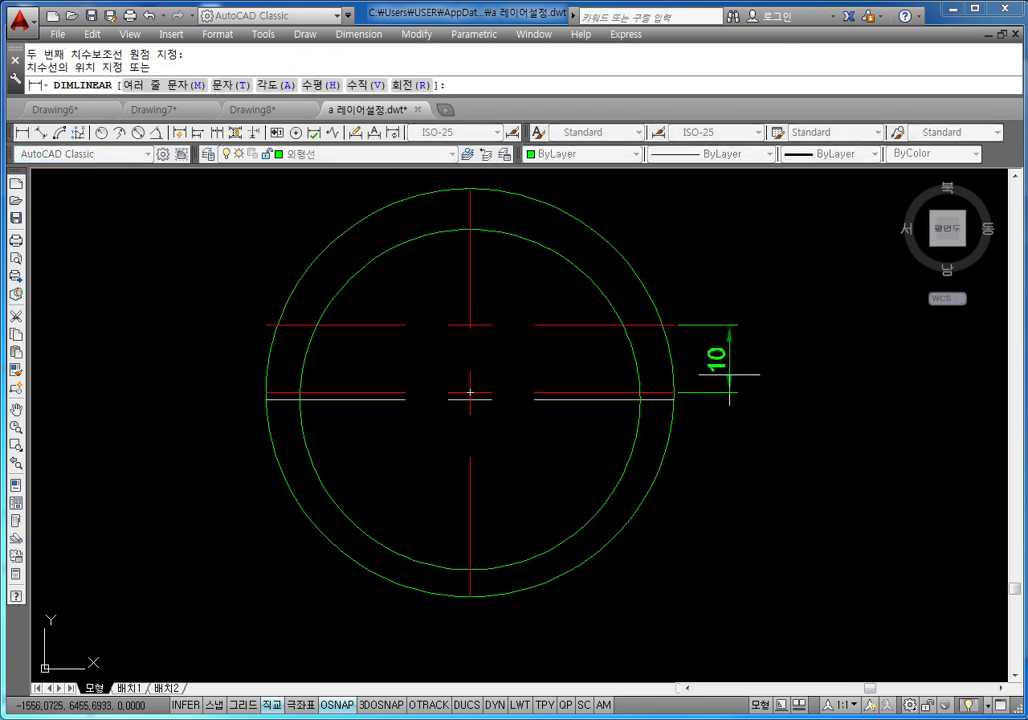
left_click(737, 368)
key("Escape")
key("Escape")
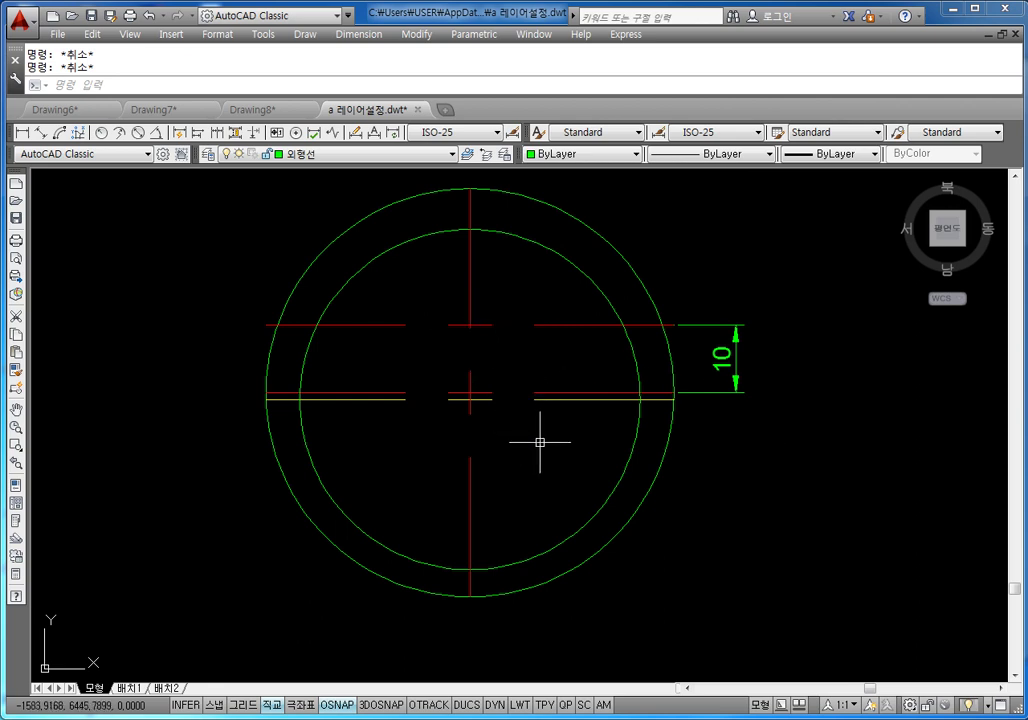
Draw a 15-unit line at -60° from the upper red line's centre intersection
type("L")
key("Return")
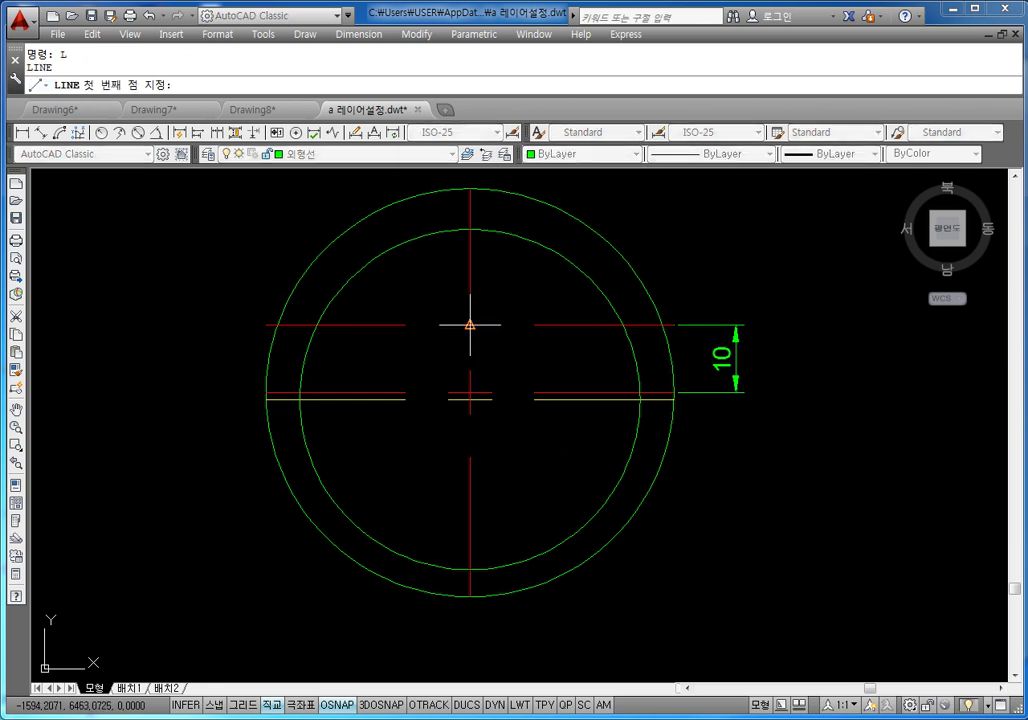
left_click(470, 324)
type("@15<-6")
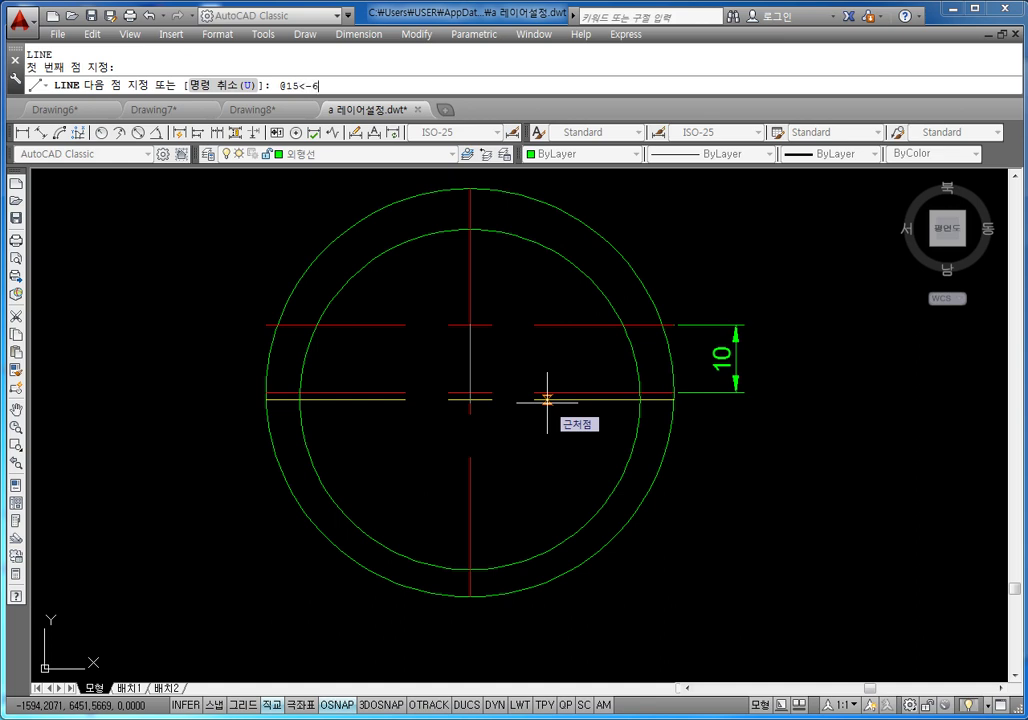
type("0")
key("Return")
key("Escape")
key("Escape")
scroll(531, 370, "up", 2)
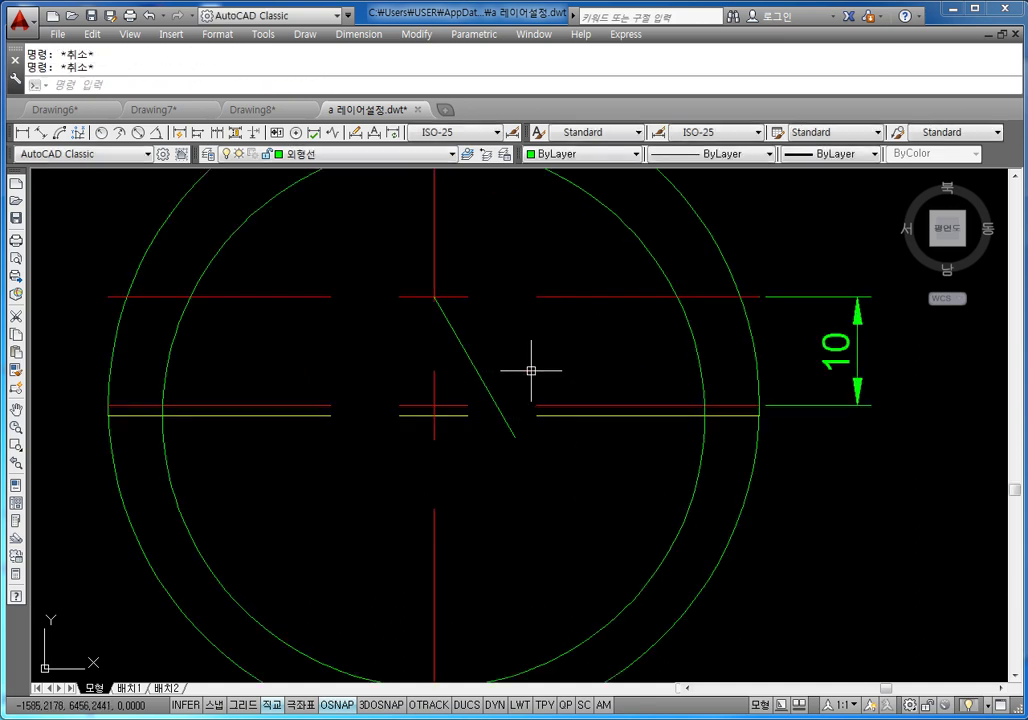
scroll(515, 390, "up", 3)
scroll(535, 408, "down", 1)
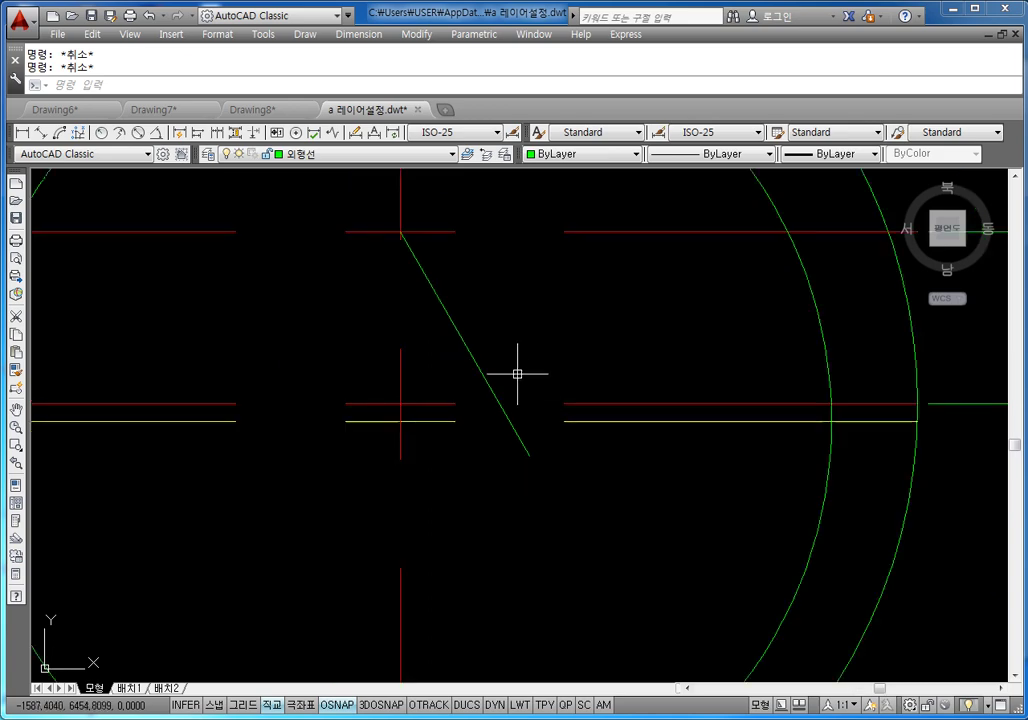
scroll(520, 380, "down", 4)
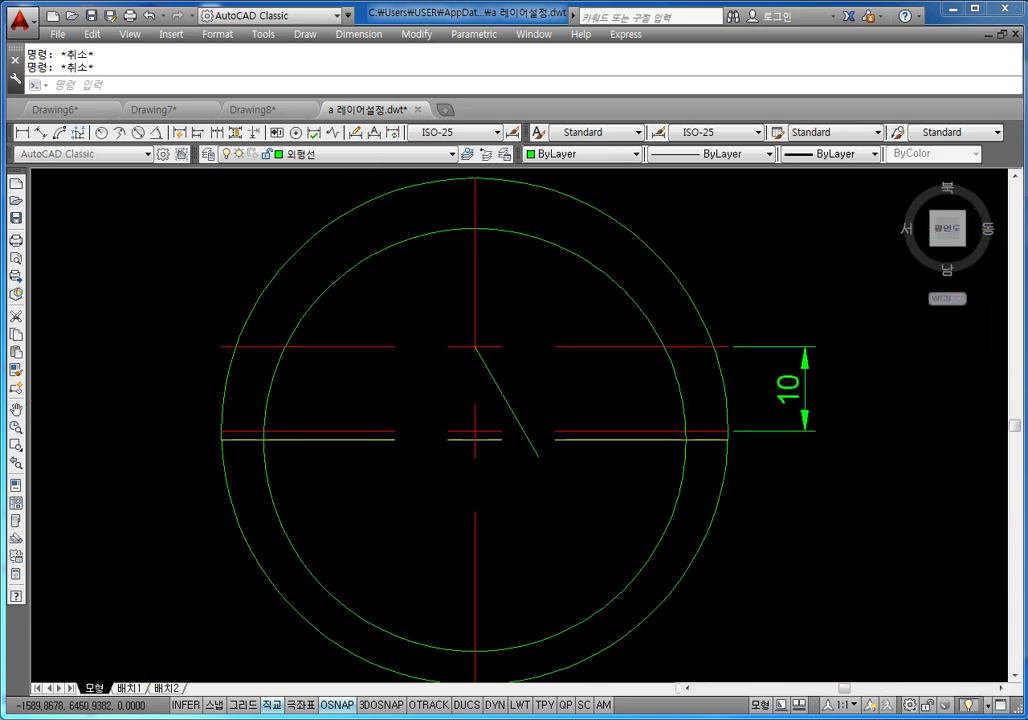
scroll(565, 408, "up", 3)
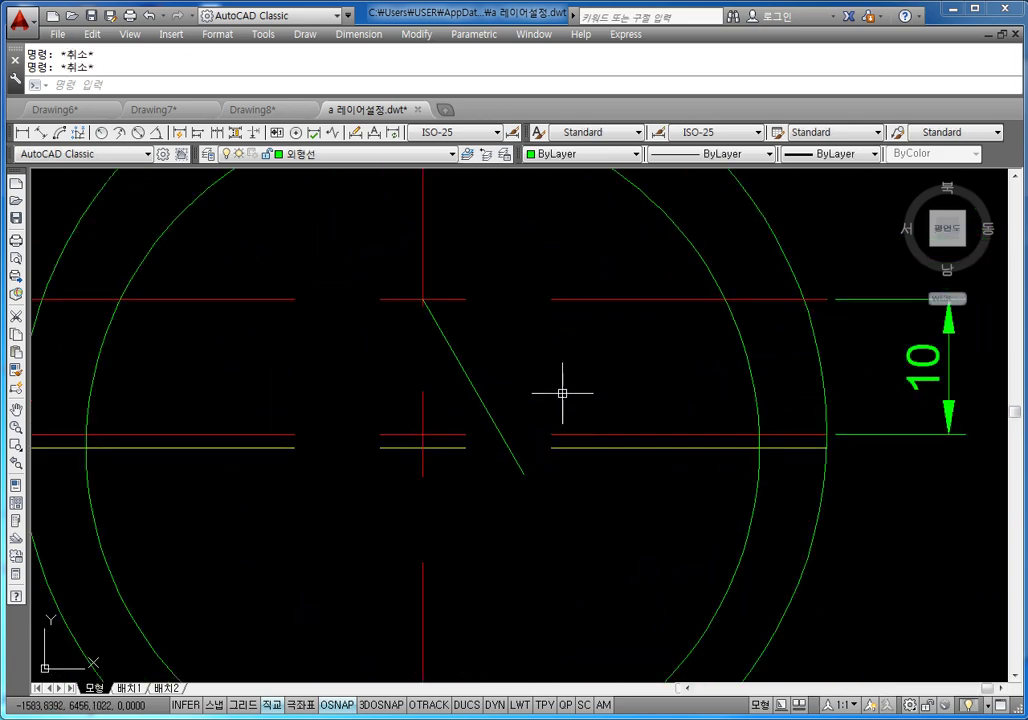
Trim the slanted line at the lower red line
type("tr")
key("Return")
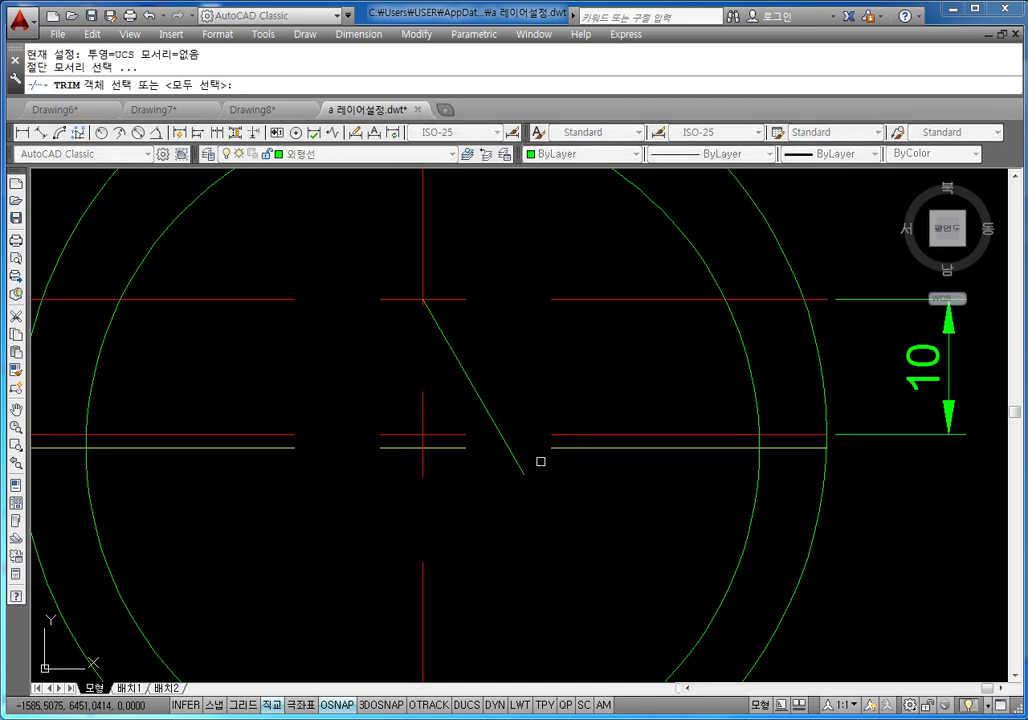
left_click(584, 433)
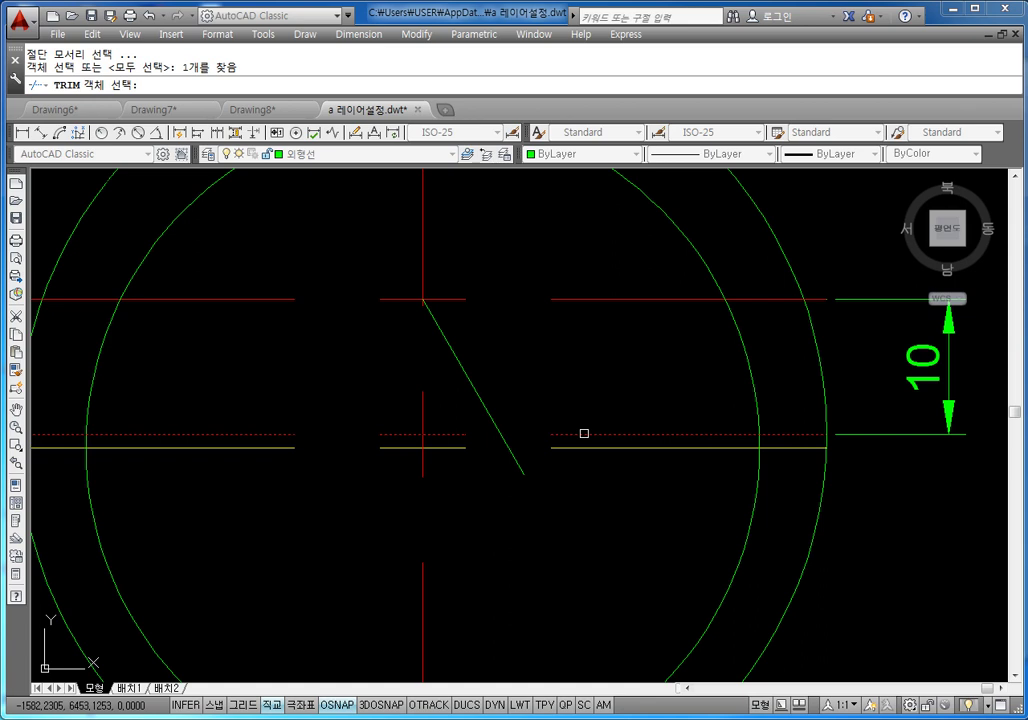
key("Return")
left_click(512, 459)
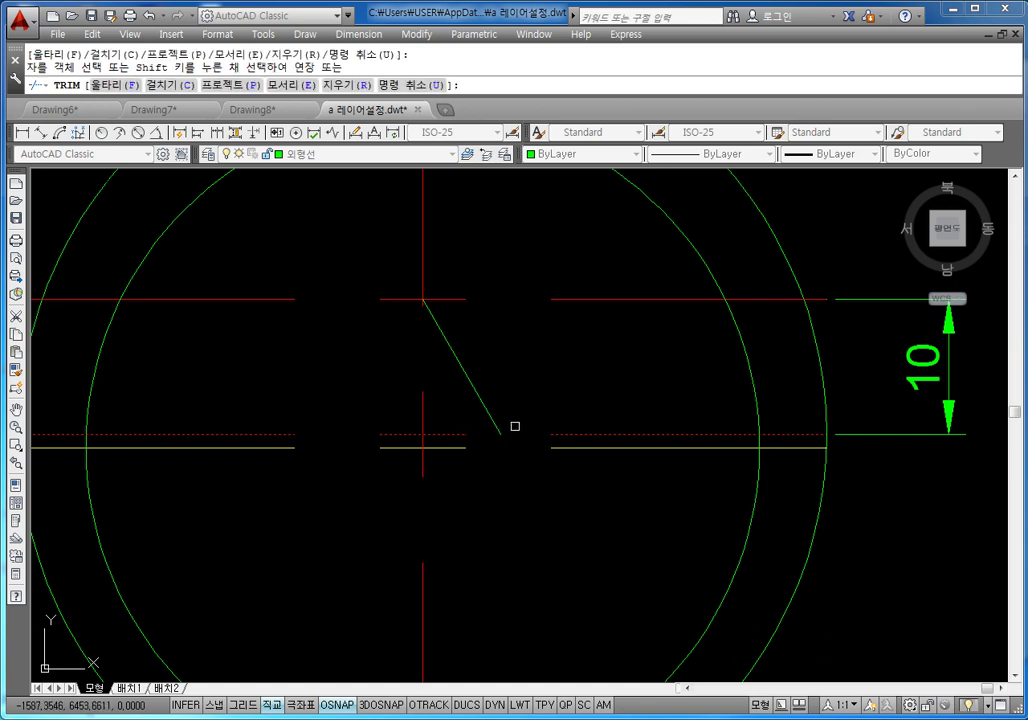
key("Escape")
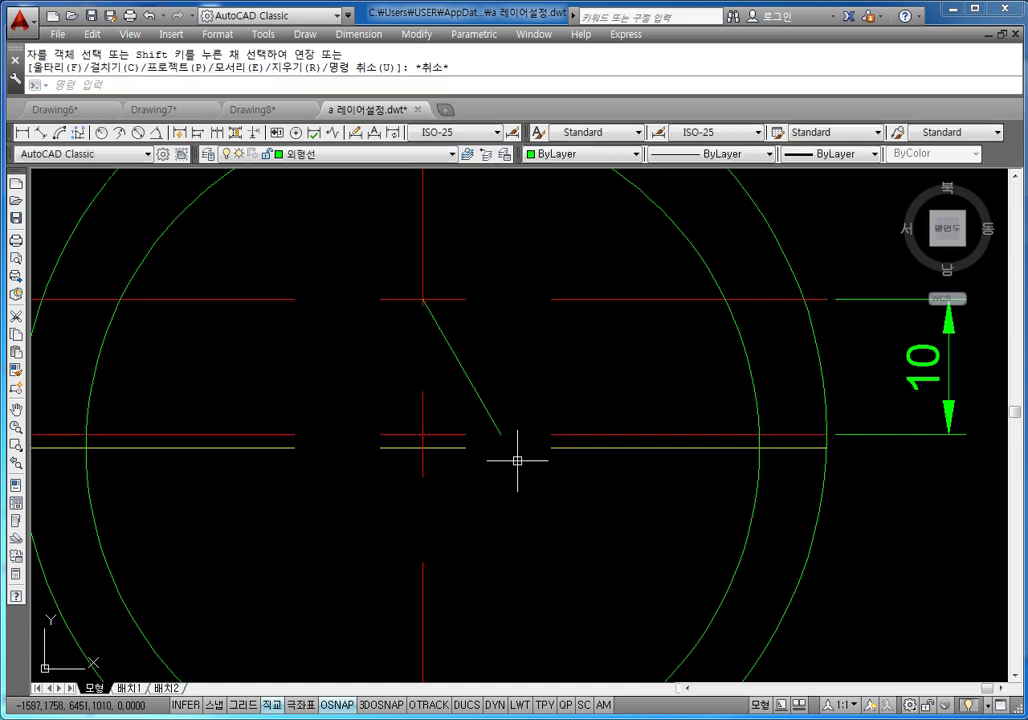
key("Escape")
key("Escape")
type("mi")
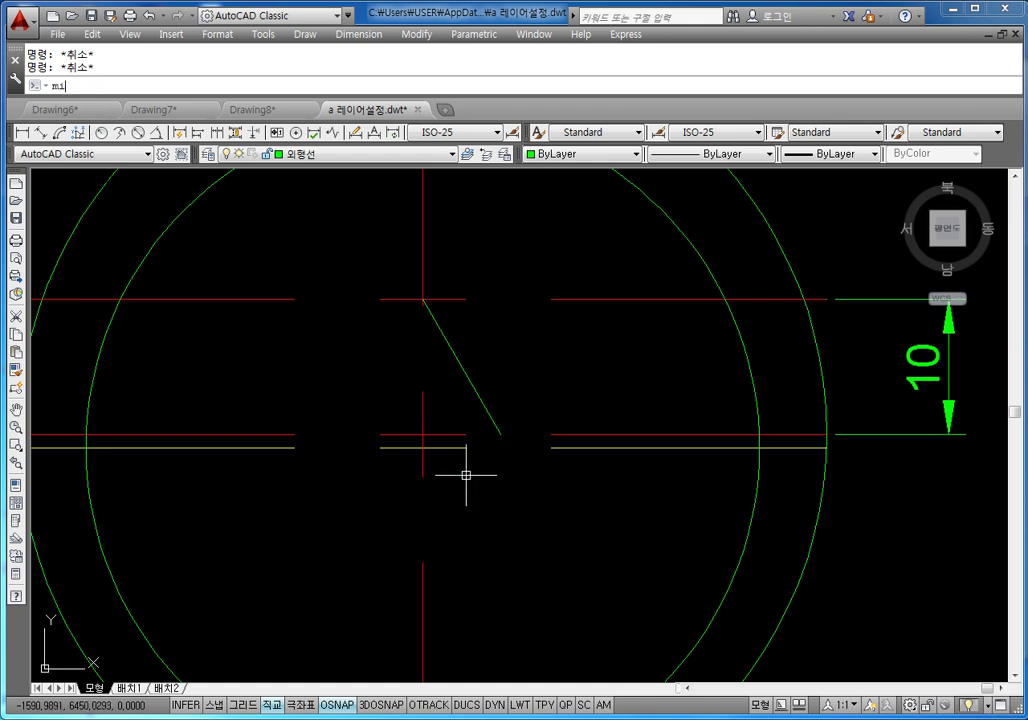
Mirror the slanted line about the vertical centre line, keeping the original
key("Return")
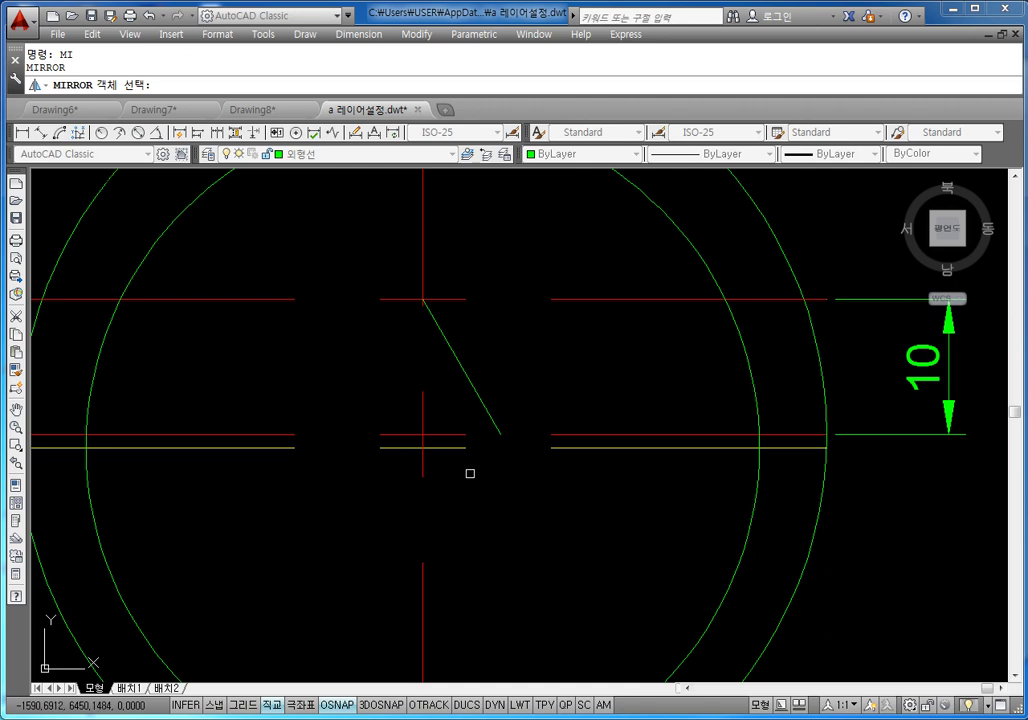
left_click(457, 354)
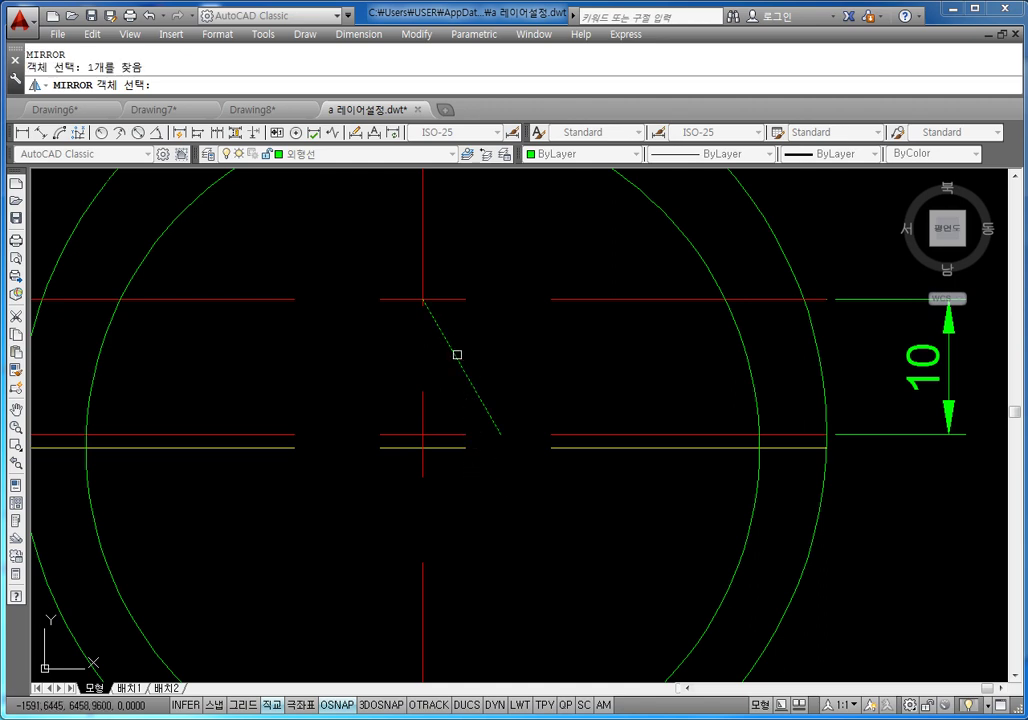
key("Return")
left_click(423, 299)
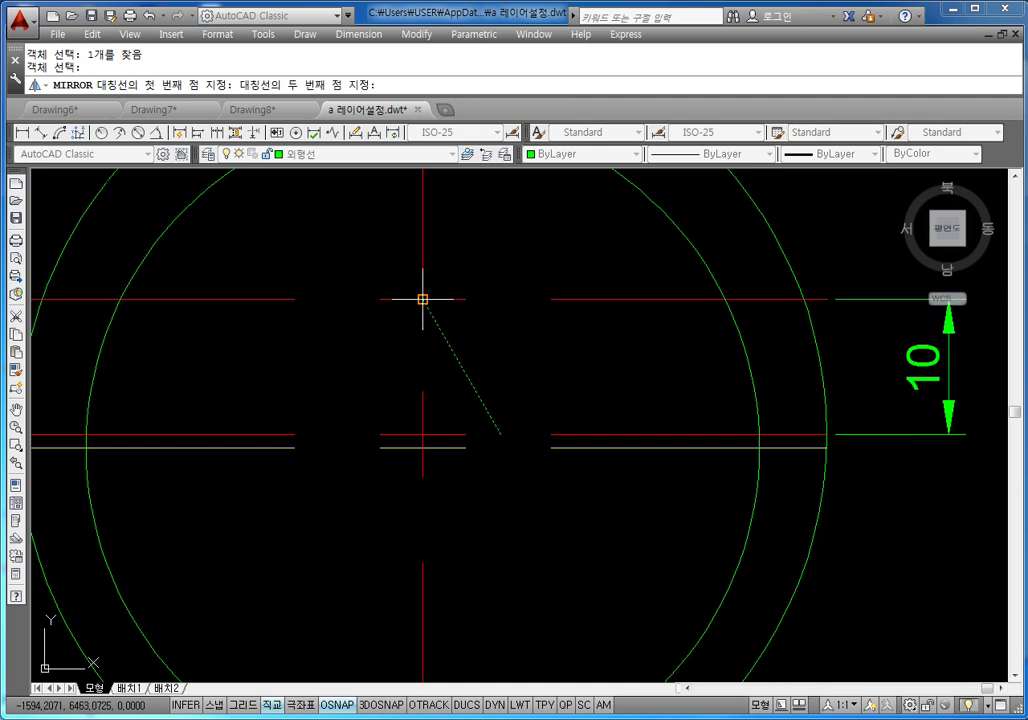
left_click(423, 434)
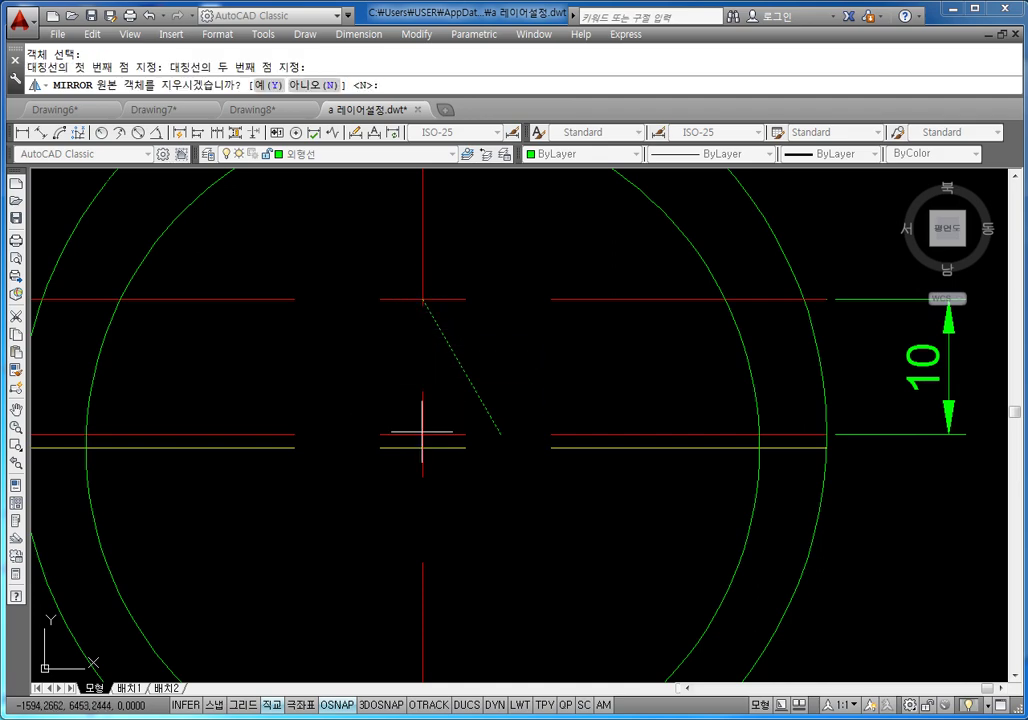
key("Return")
scroll(440, 406, "down", 4)
scroll(452, 370, "up", 2)
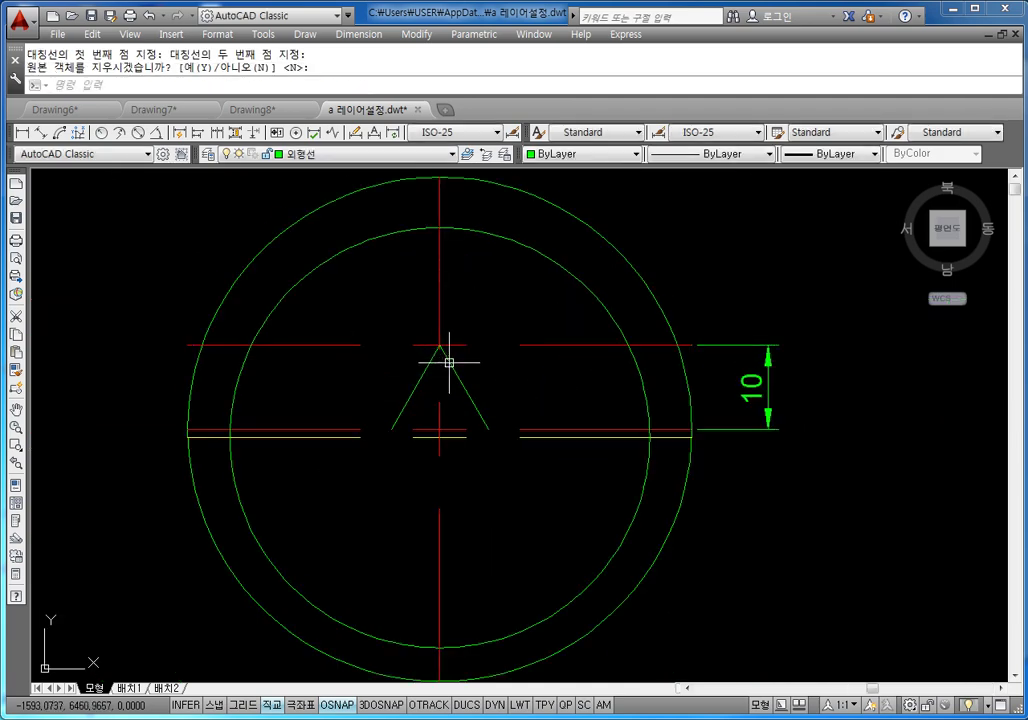
key("Escape")
key("Escape")
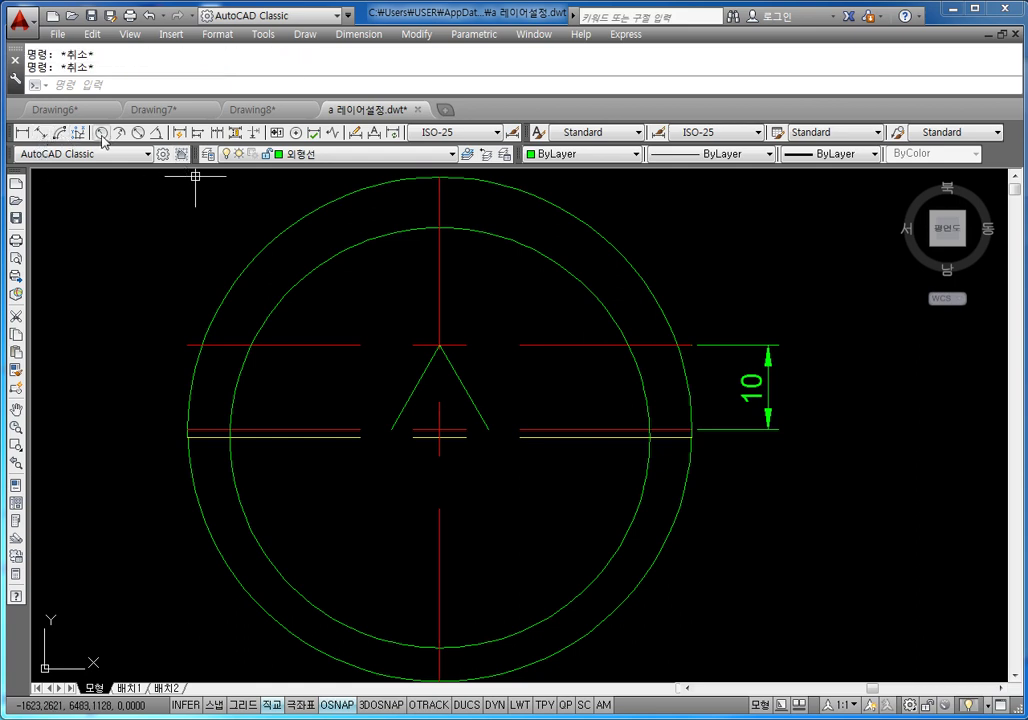
left_click(156, 133)
left_click(430, 359)
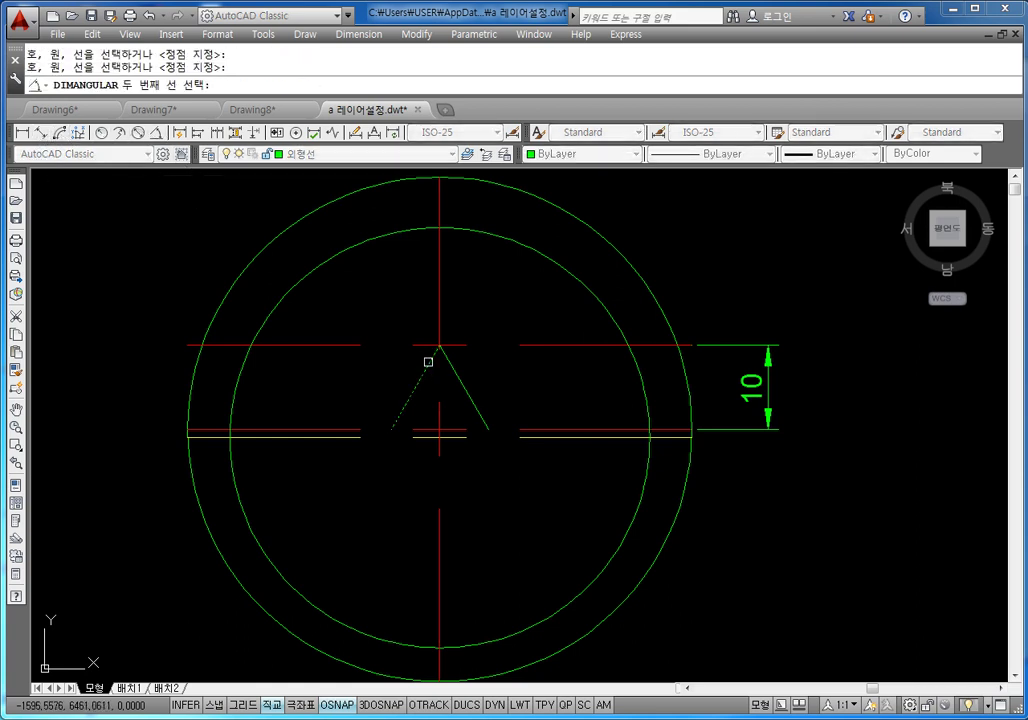
left_click(450, 364)
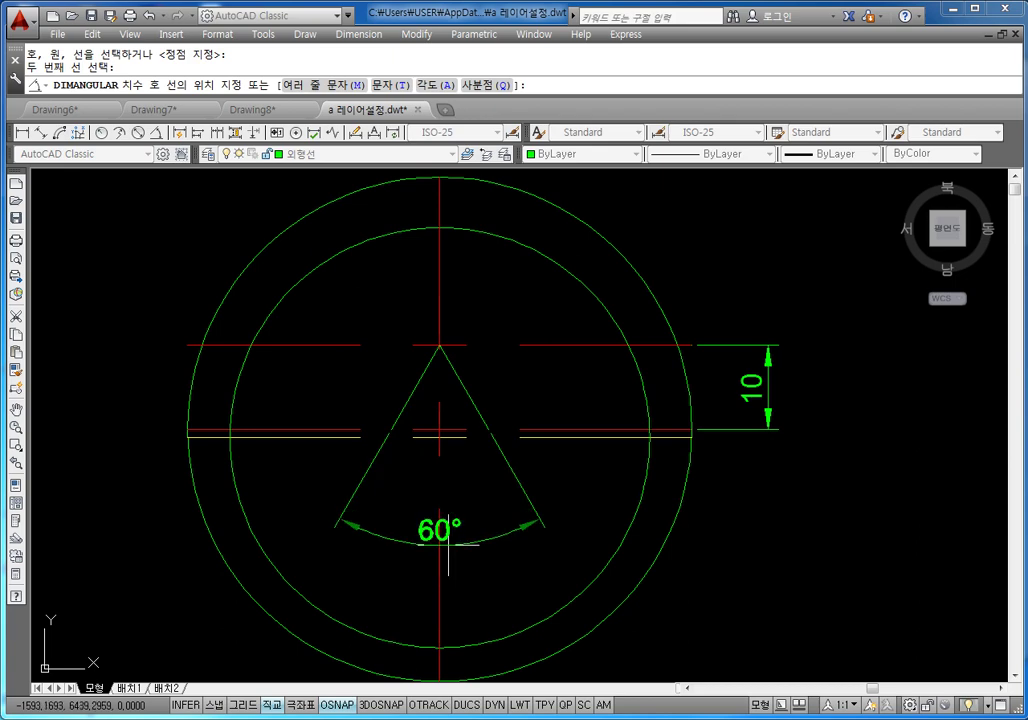
key("Escape")
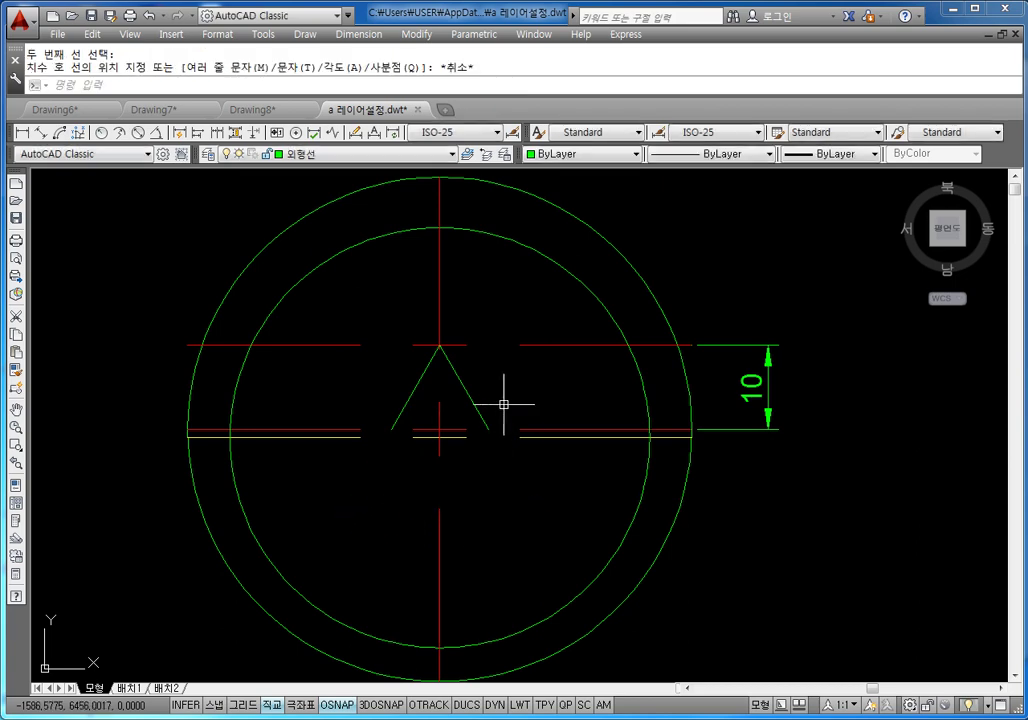
key("Escape")
key("Escape")
scroll(473, 369, "up", 3)
scroll(474, 371, "down", 3)
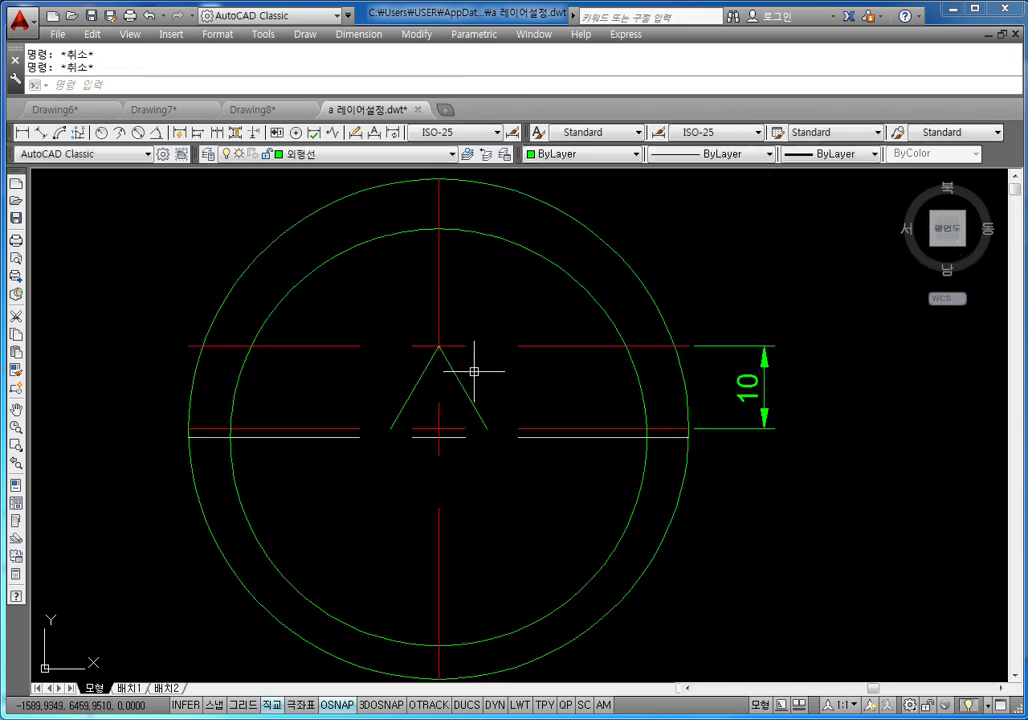
Copy the thread tooth three times to the right at equal spacing
type("dco")
key("Return")
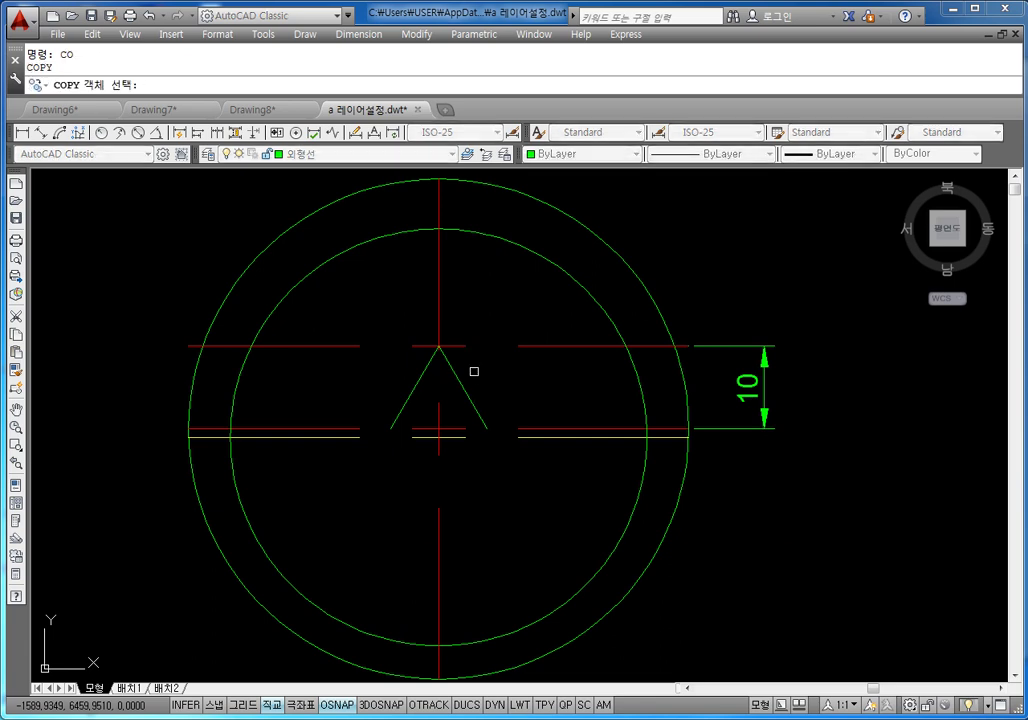
left_click(456, 381)
left_click(418, 380)
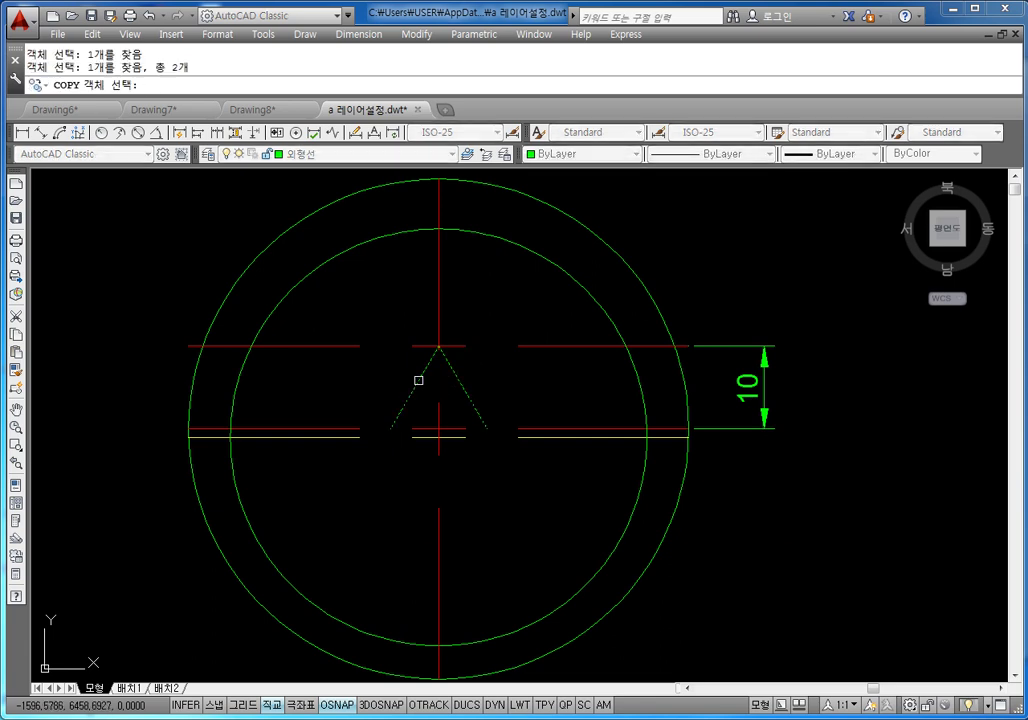
key("Return")
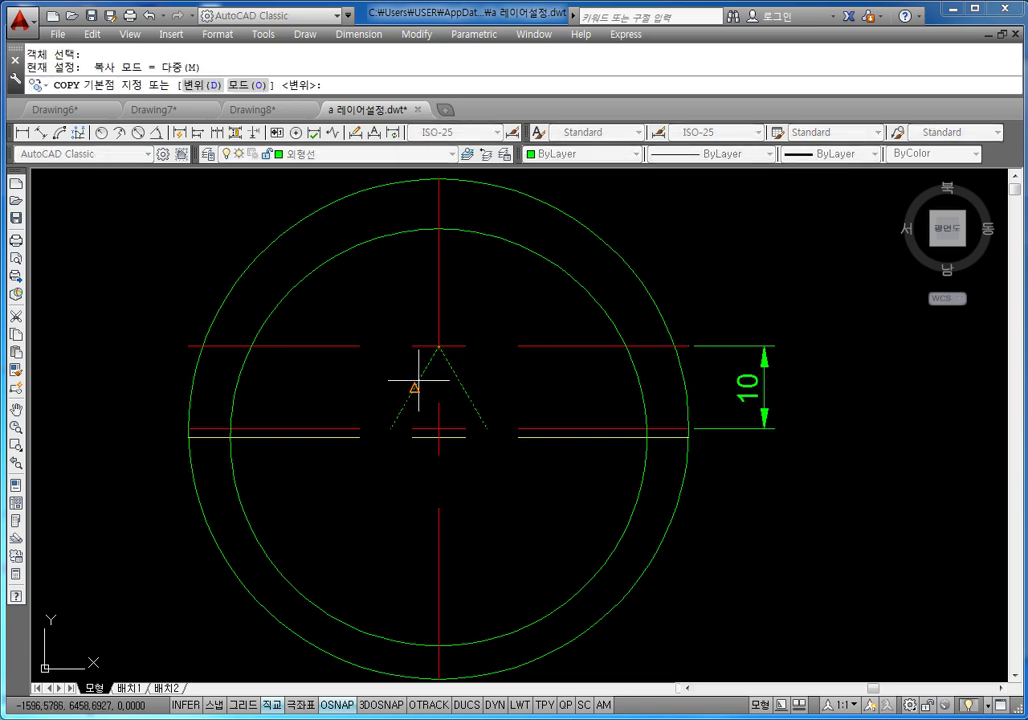
left_click(391, 428)
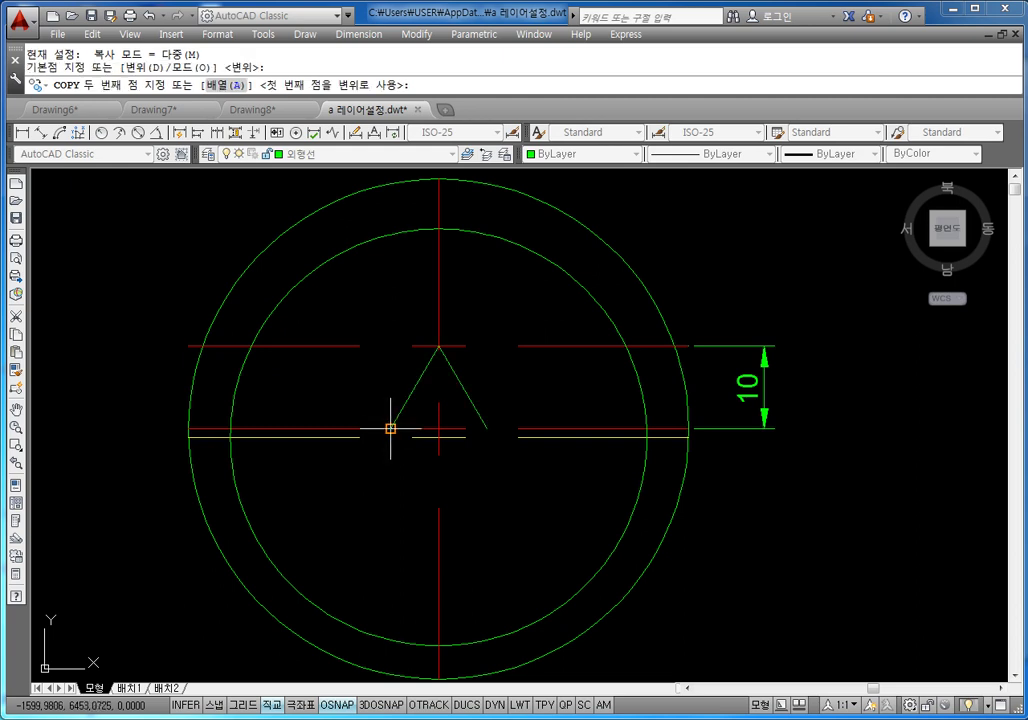
left_click(486, 428)
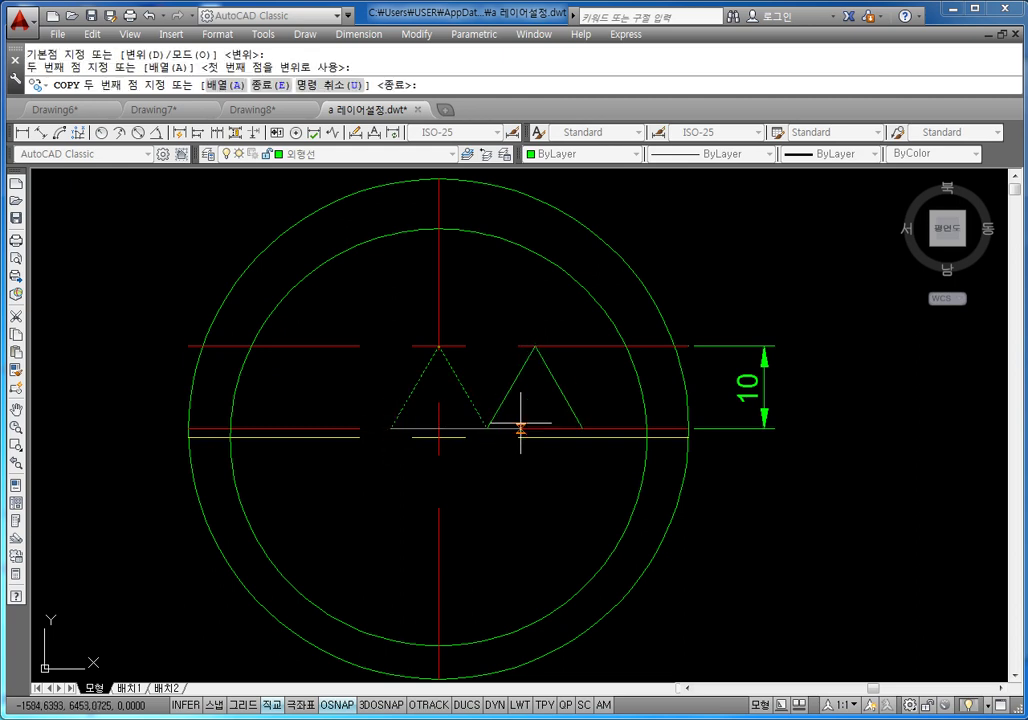
left_click(583, 428)
left_click(679, 428)
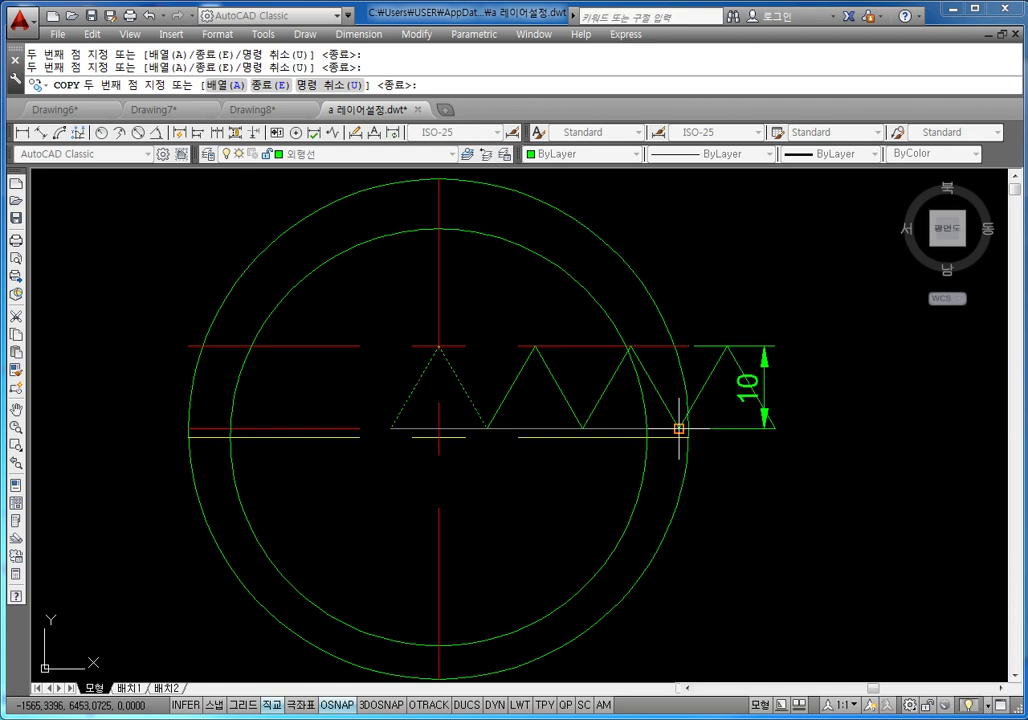
key("Escape")
Erase the 10 dimension
key("Escape")
key("Escape")
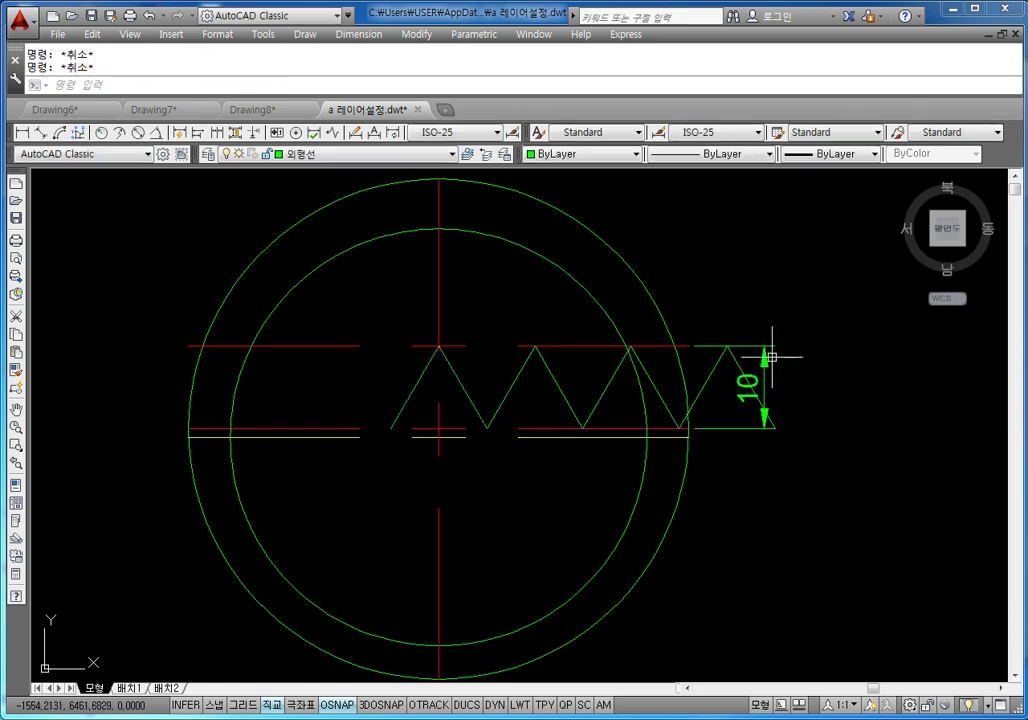
left_click(769, 356)
key("Delete")
key("Escape")
key("Escape")
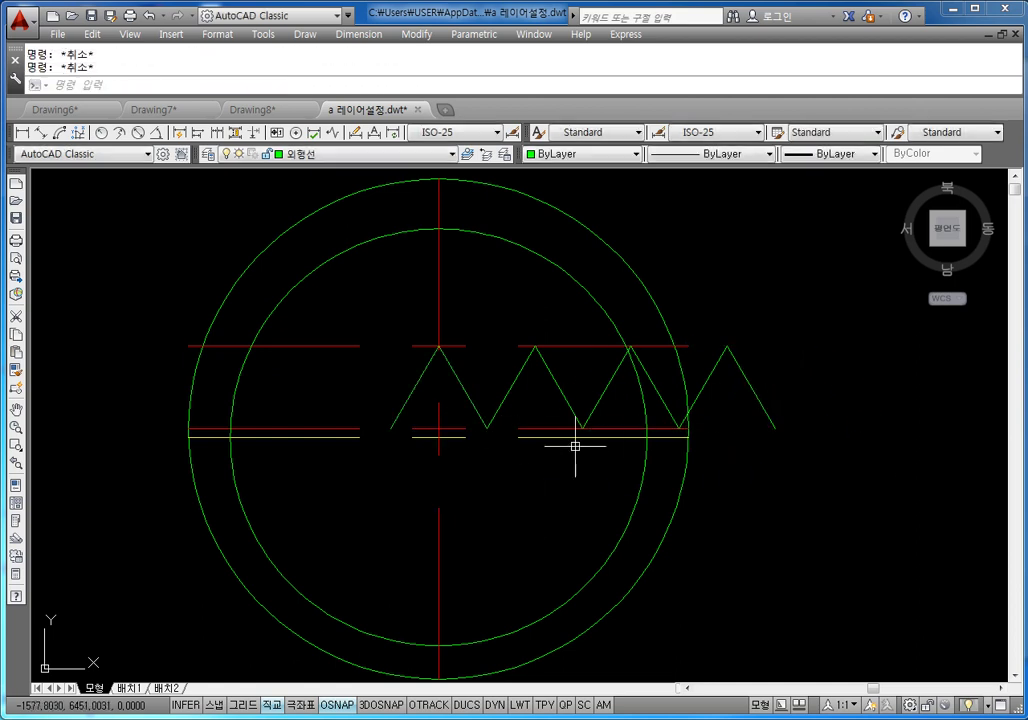
Copy the tooth twice more to the left, extending the zigzag past the circle
type("co")
key("Return")
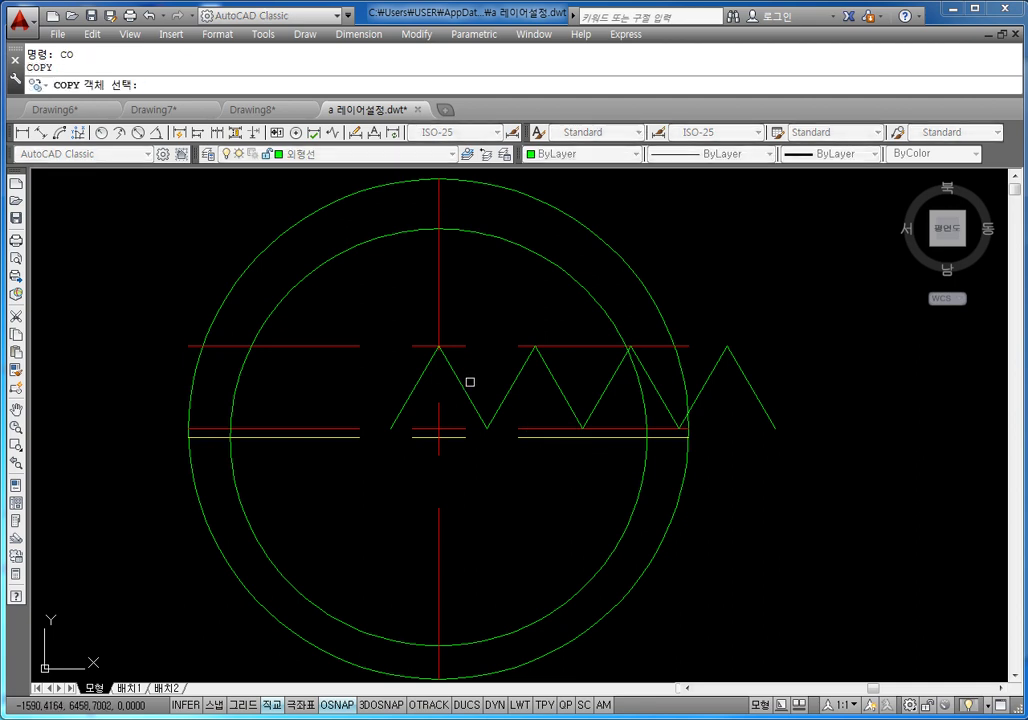
left_click(462, 382)
left_click(412, 385)
key("Return")
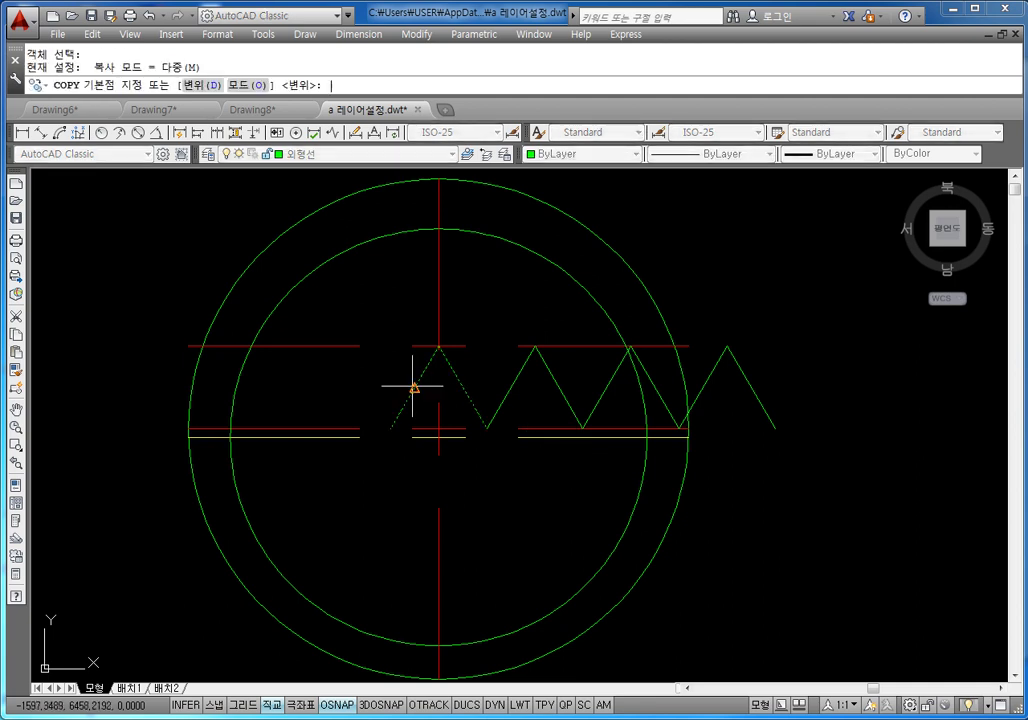
left_click(471, 437)
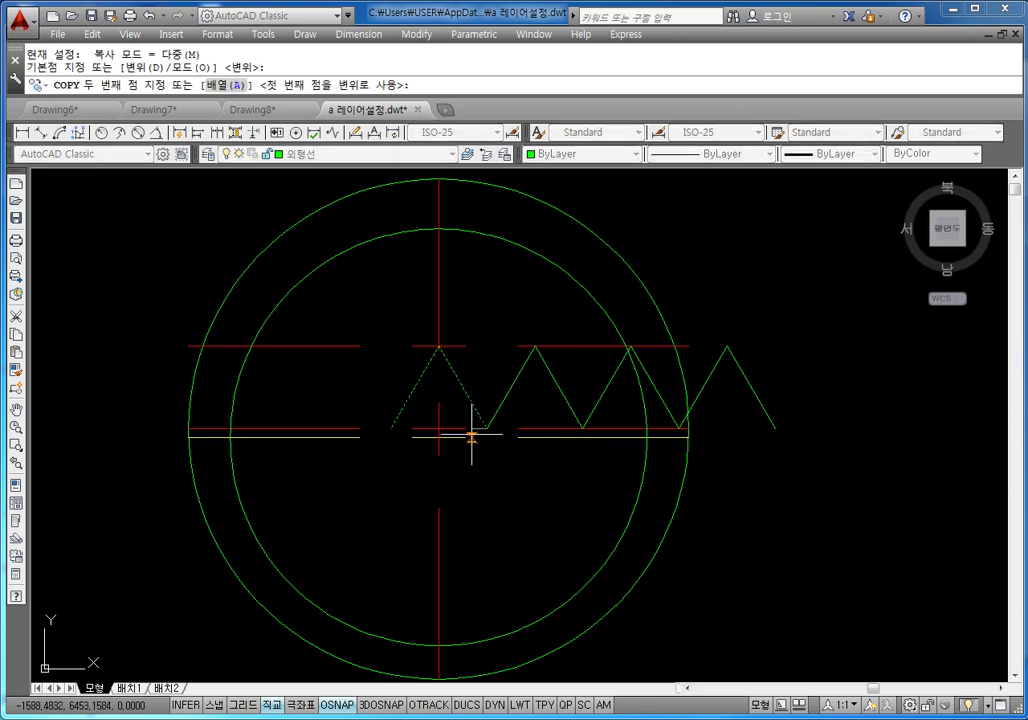
left_click(390, 428)
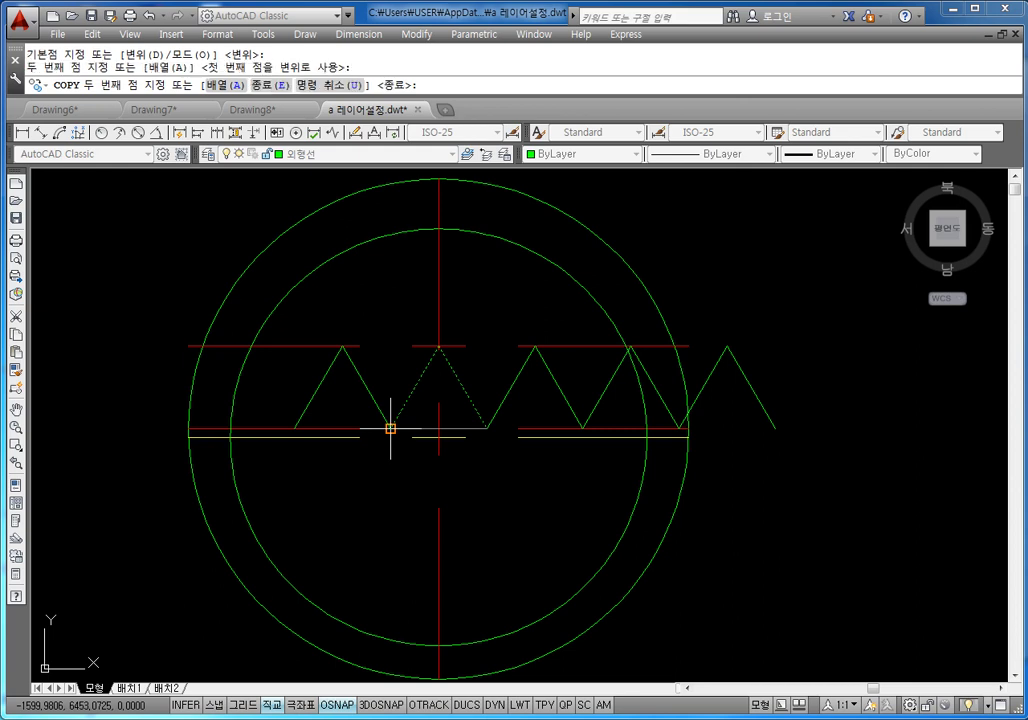
left_click(199, 428)
key("Escape")
key("Escape")
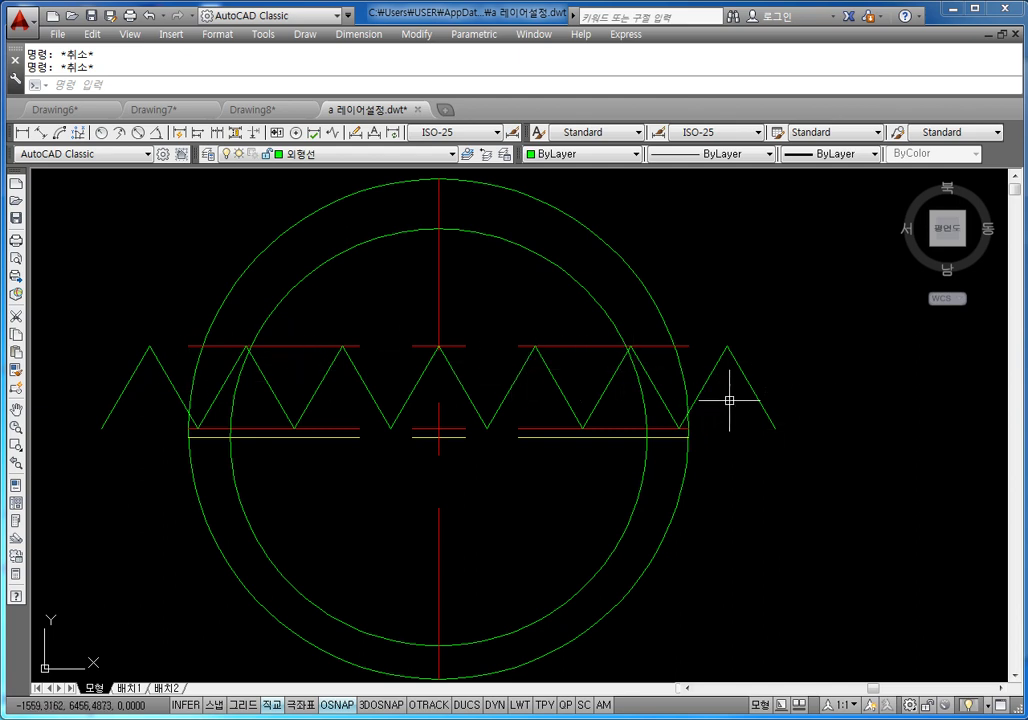
type("ㄸ")
Trim the overhanging thread teeth and erase the leftover left leg and stray right diagonal
key("Return")
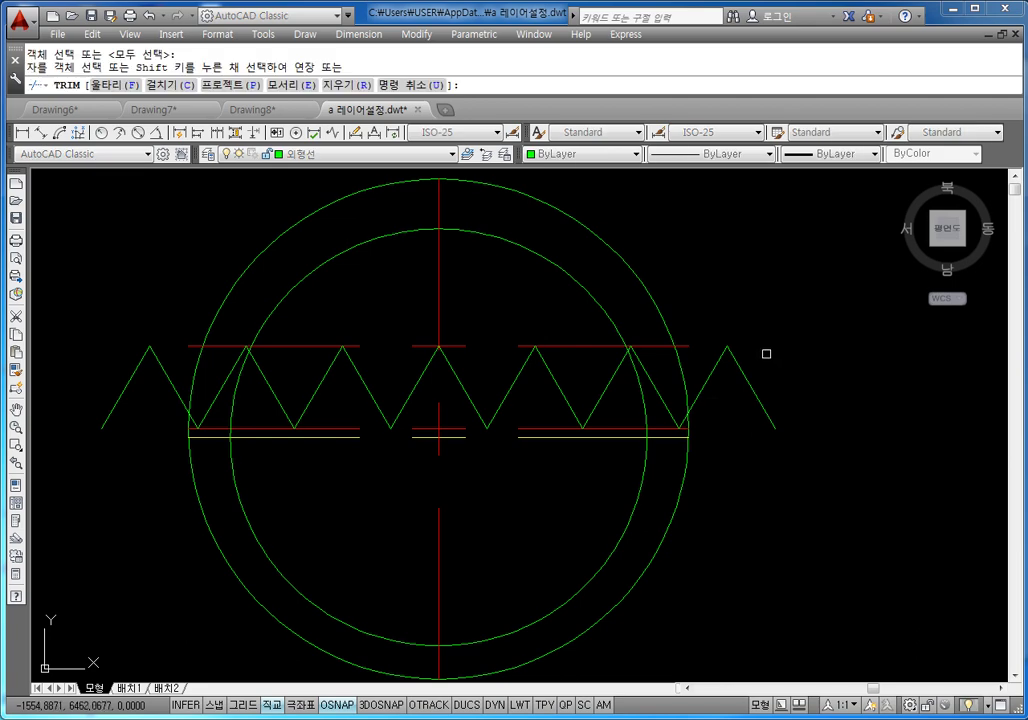
left_click(780, 321)
left_click(714, 408)
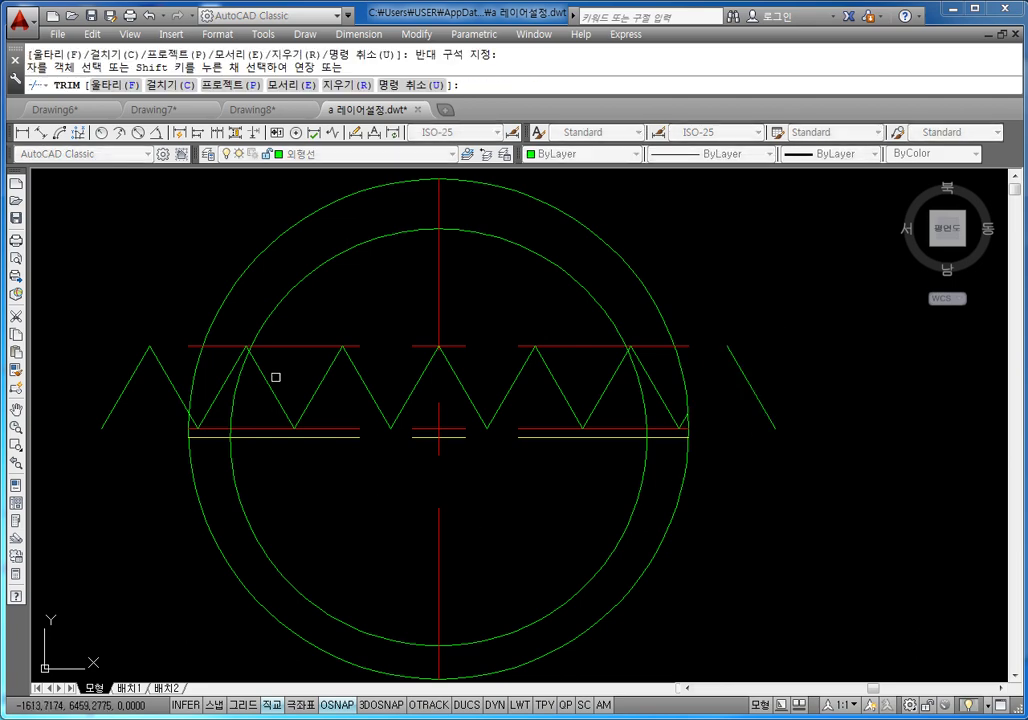
left_click(152, 338)
key("Escape")
left_click(156, 336)
left_click(85, 455)
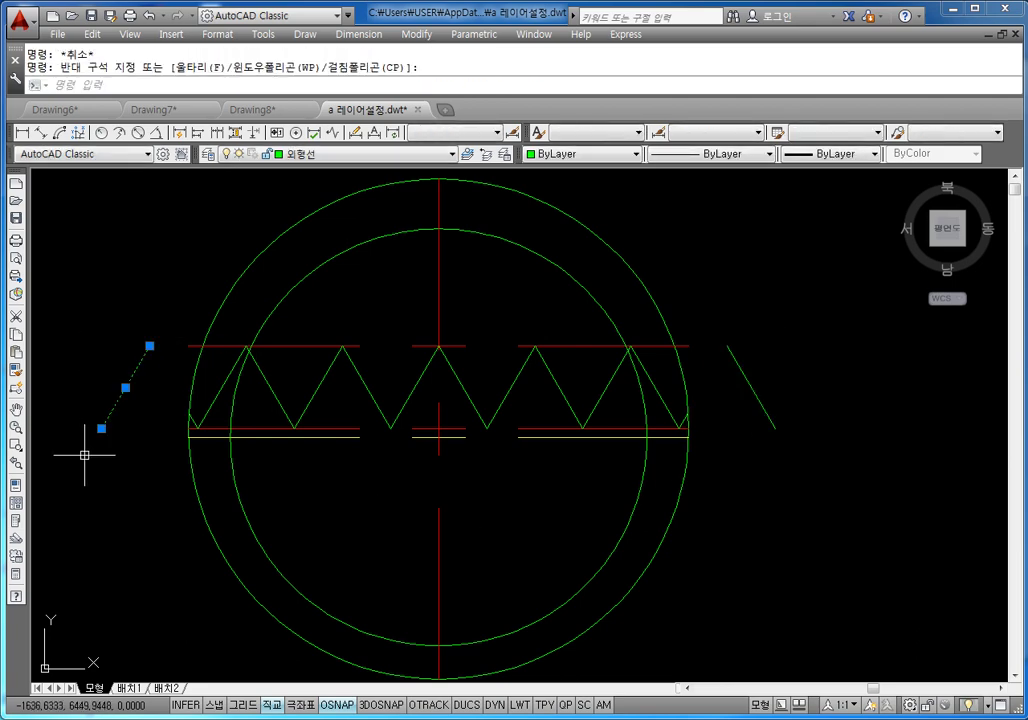
key("Delete")
left_click(796, 317)
left_click(762, 408)
key("Delete")
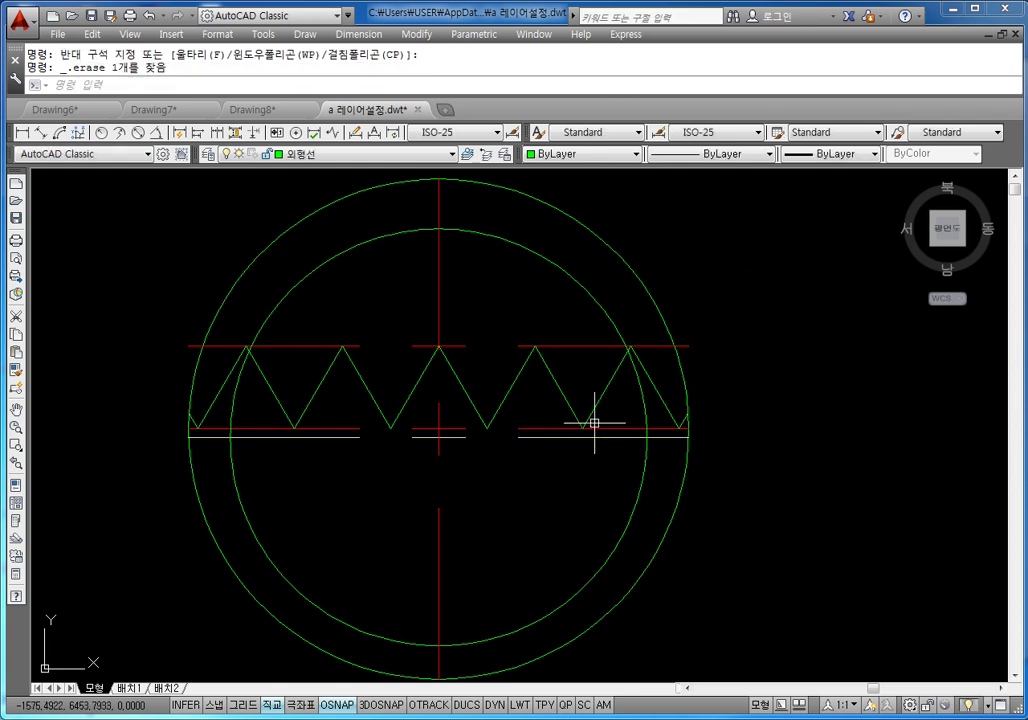
Set the lower horizontal line's colour to ByLayer
left_click(447, 437)
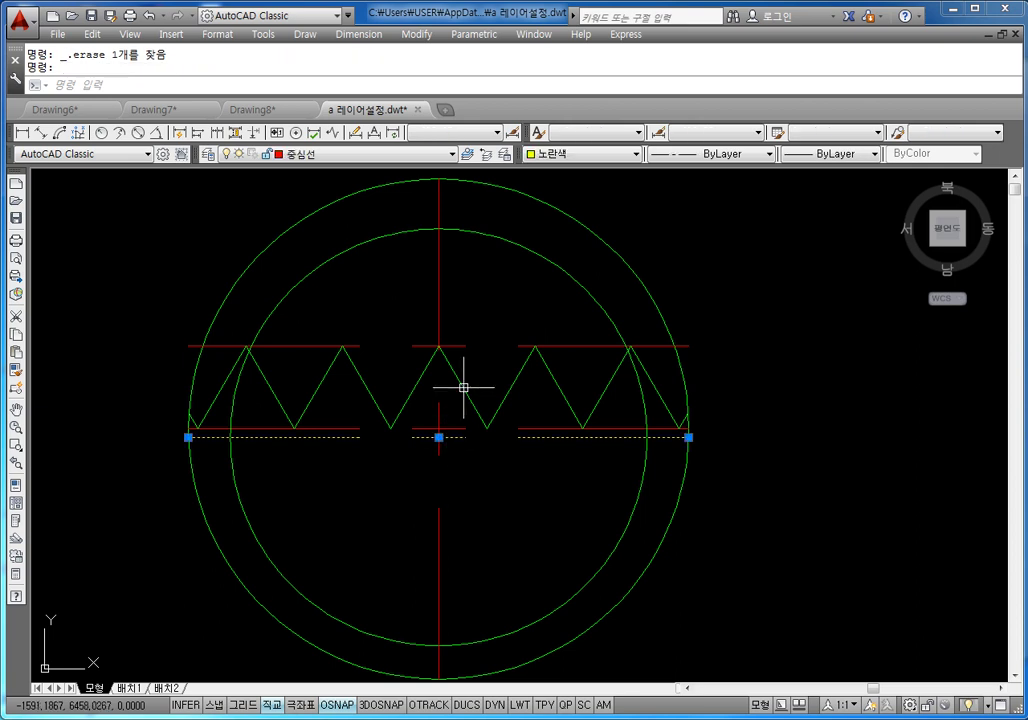
left_click(531, 155)
left_click(560, 168)
key("Escape")
key("Escape")
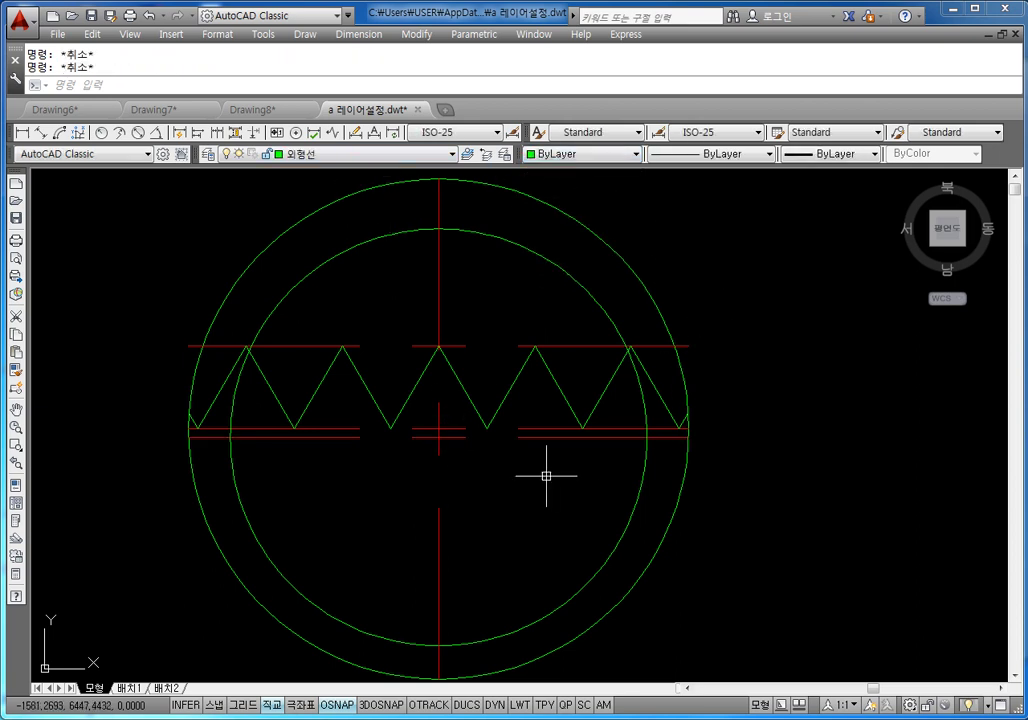
Erase the upper red horizontal line
scroll(546, 476, "down", 2)
scroll(542, 460, "down", 1)
left_click(560, 357)
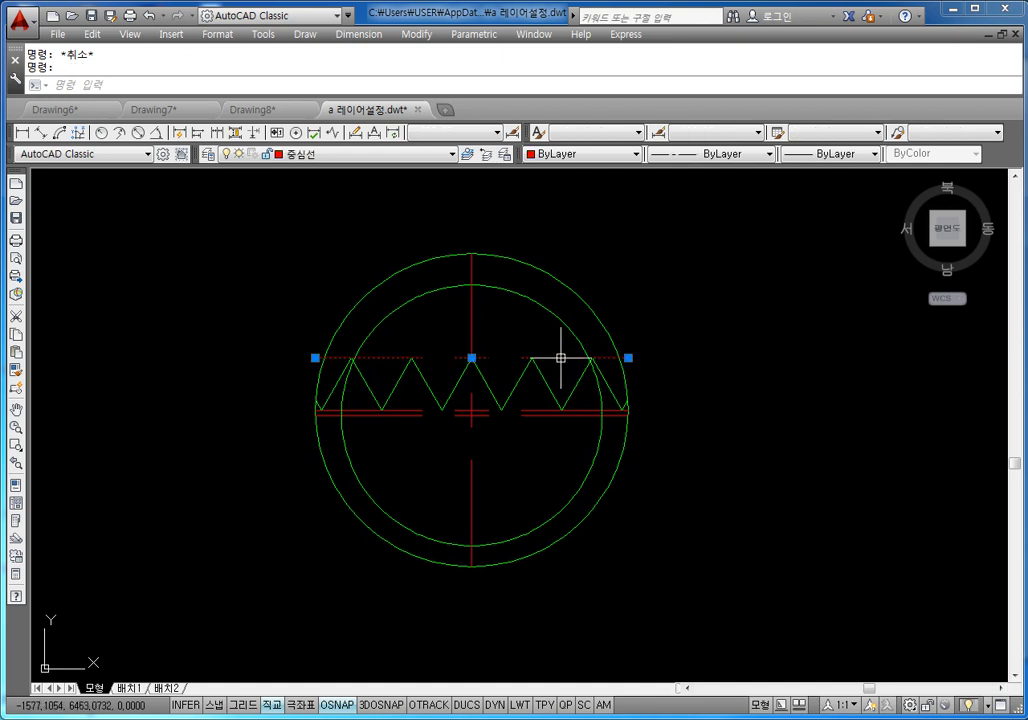
key("Delete")
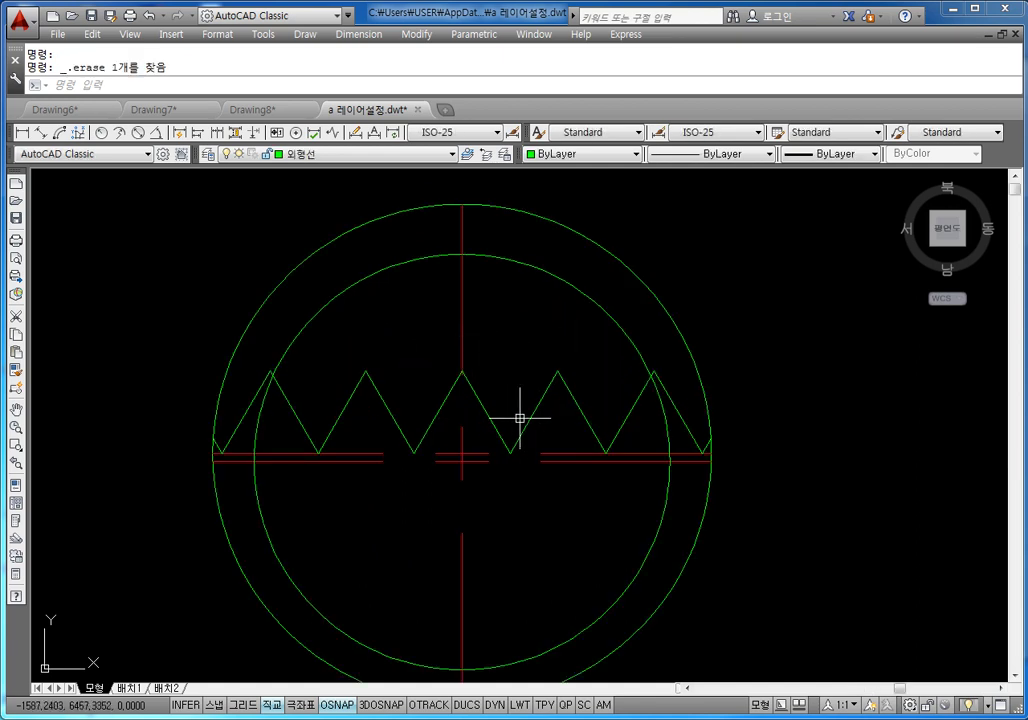
key("Escape")
key("Escape")
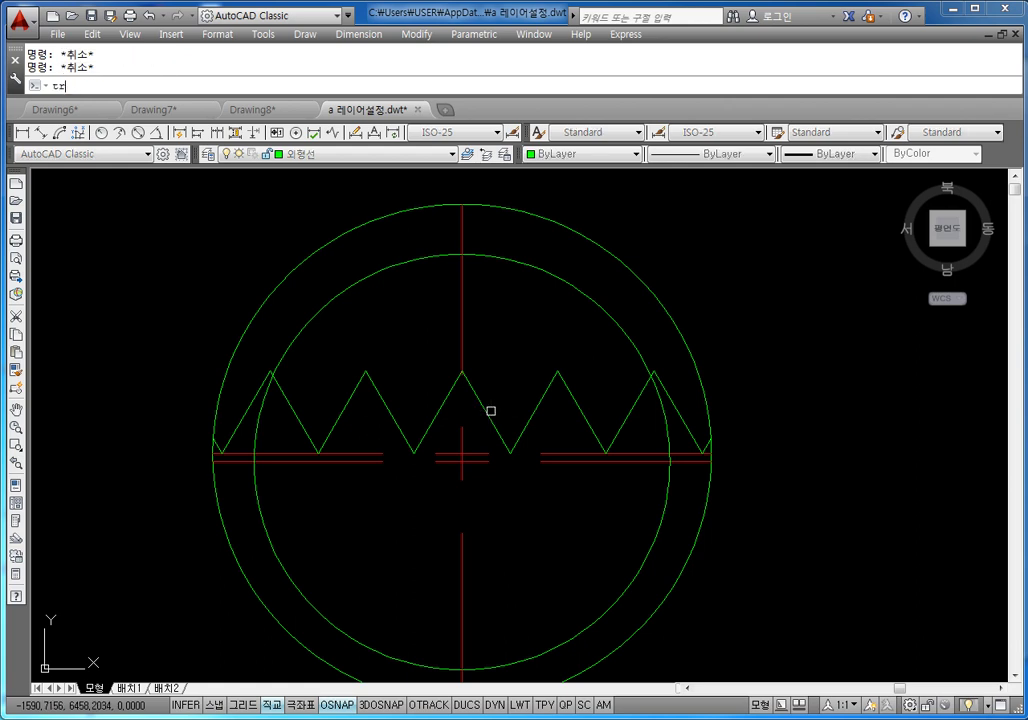
Trim away the inner circle's upper-left and upper-right arcs
key("Return")
left_click(357, 268)
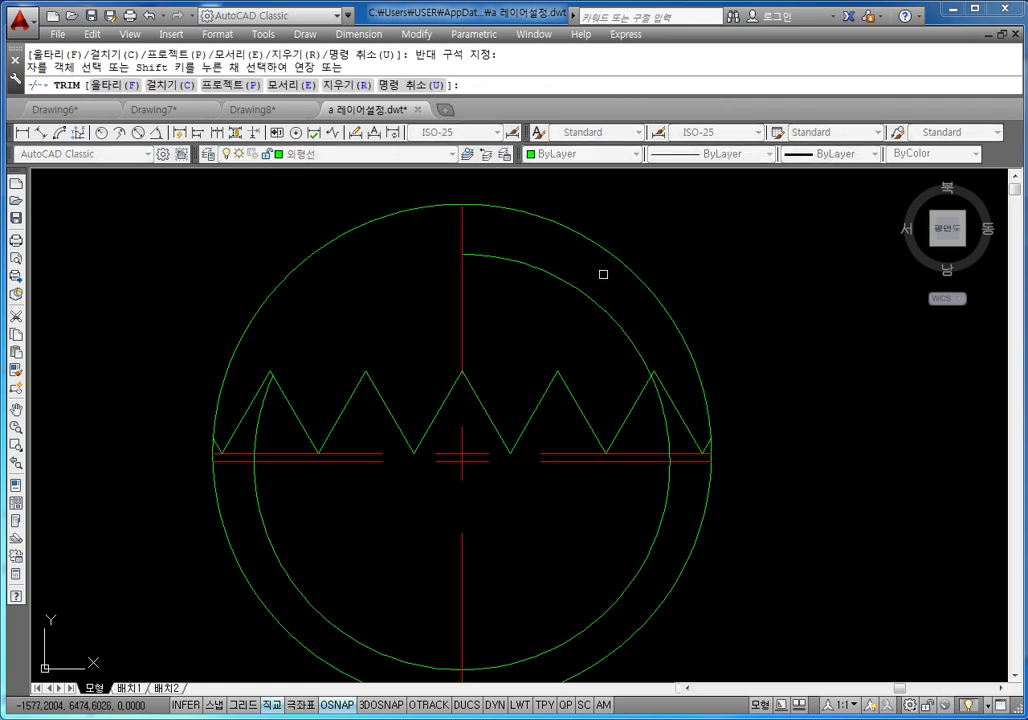
left_click(586, 294)
key("Escape")
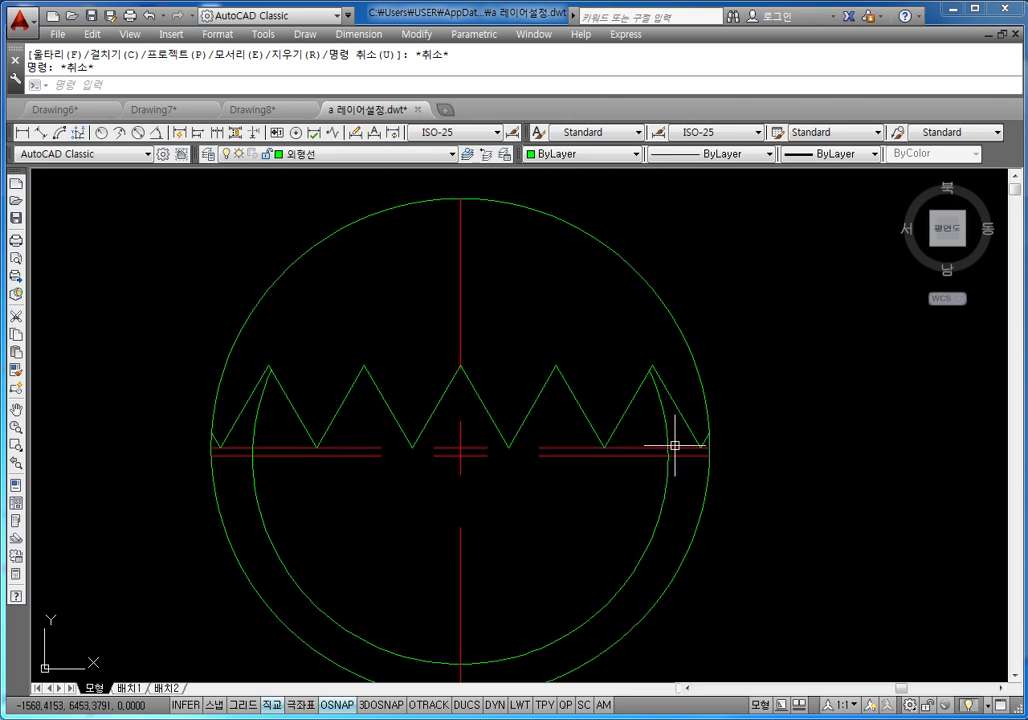
middle_click_drag(675, 445, 648, 436)
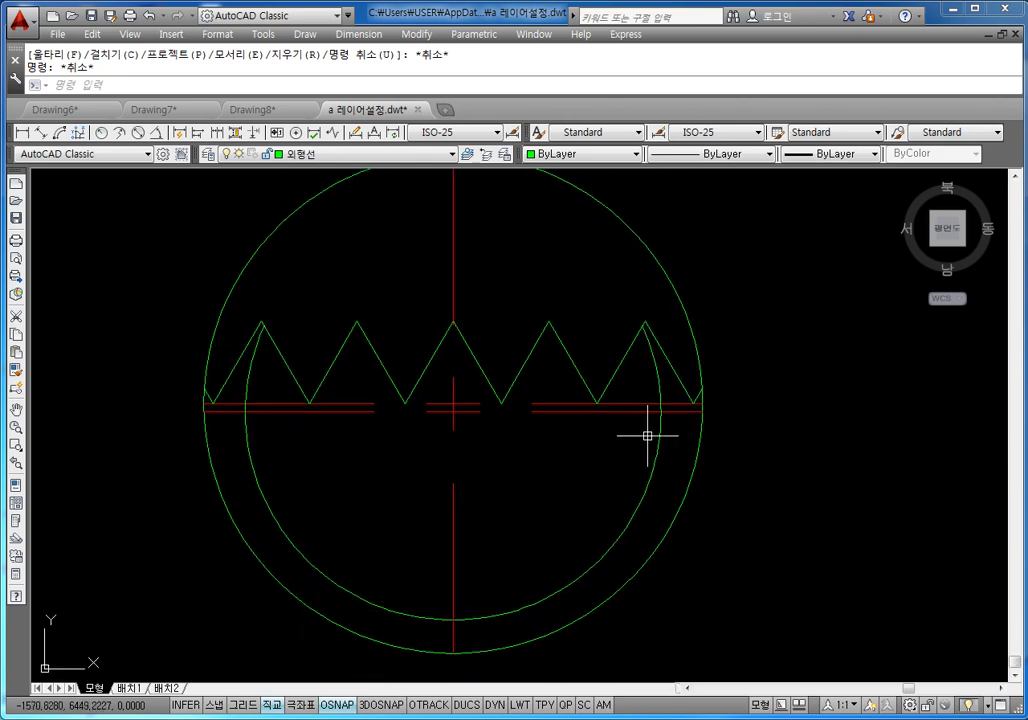
key("Escape")
left_click(670, 536)
key("Escape")
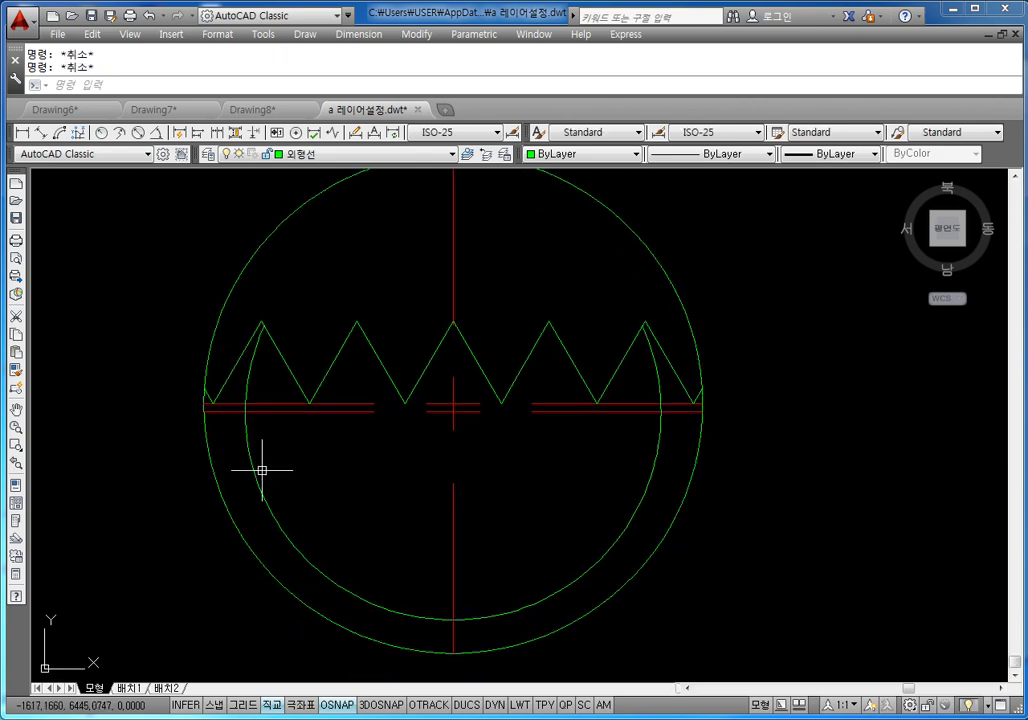
Break the outer circle's left side at the horizontal centre line
scroll(190, 395, "up", 5)
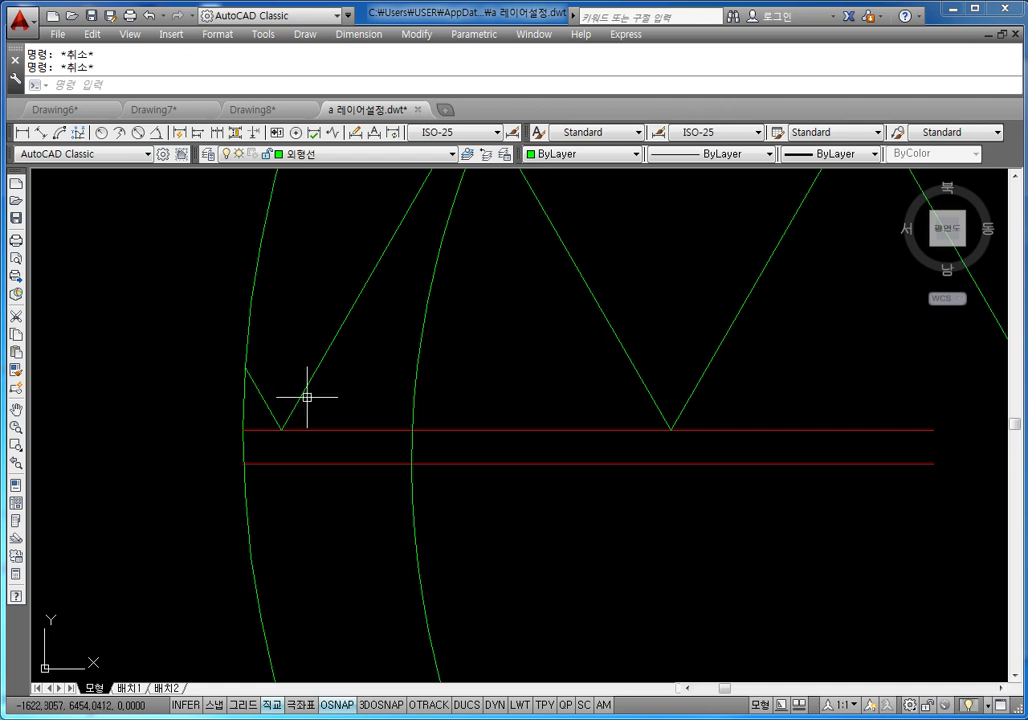
type("br")
key("Return")
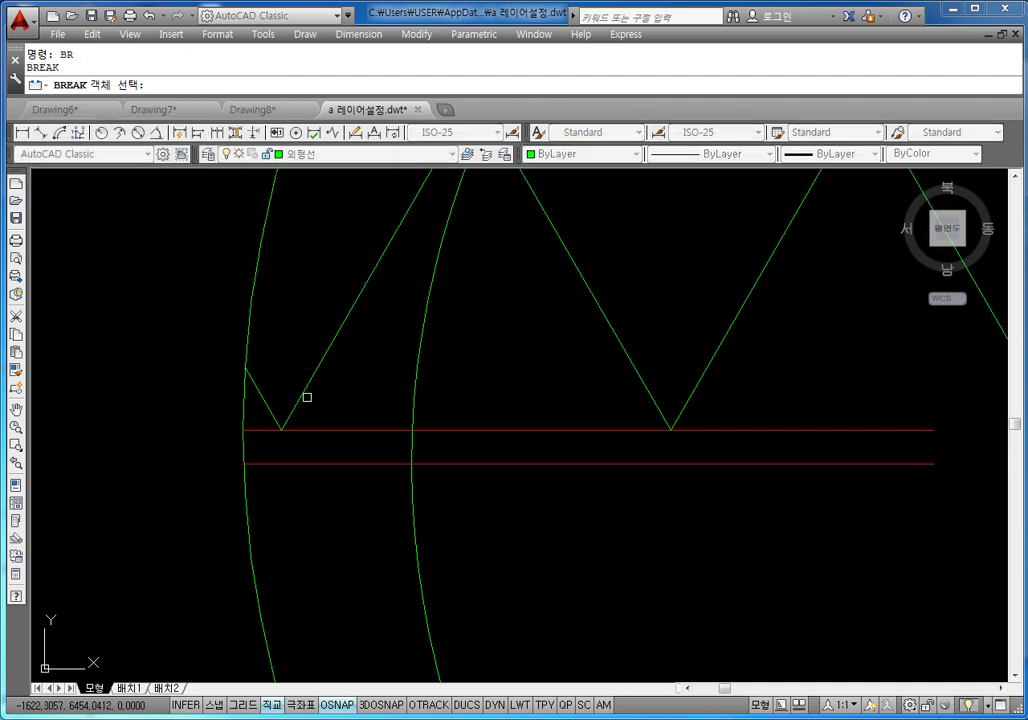
left_click(244, 490)
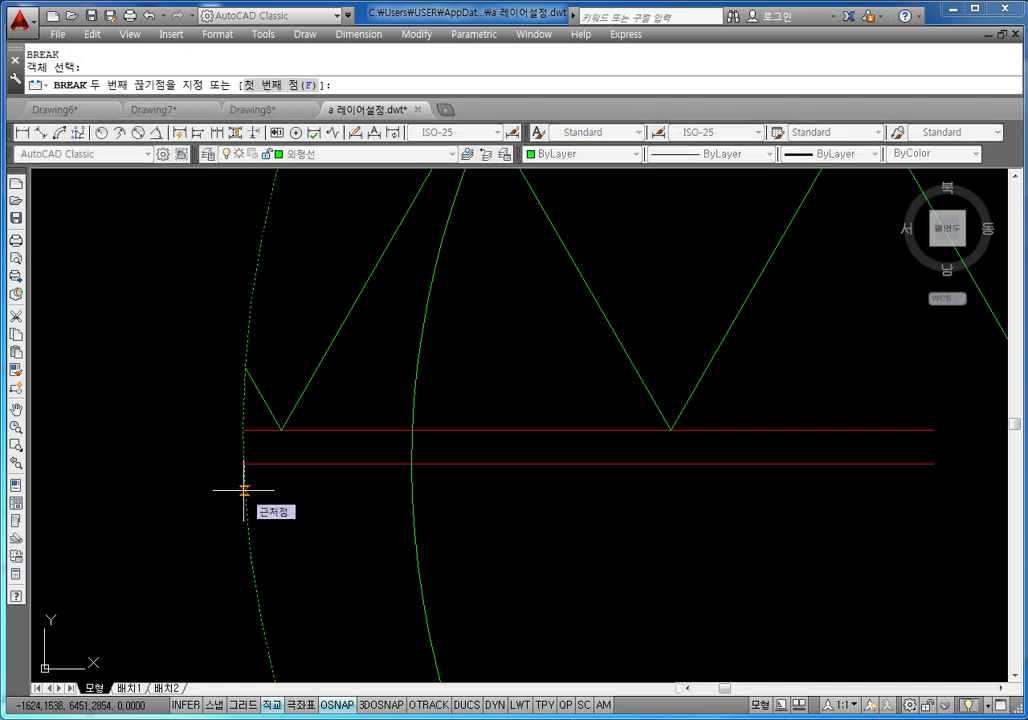
type("f")
key("Return")
left_click(245, 367)
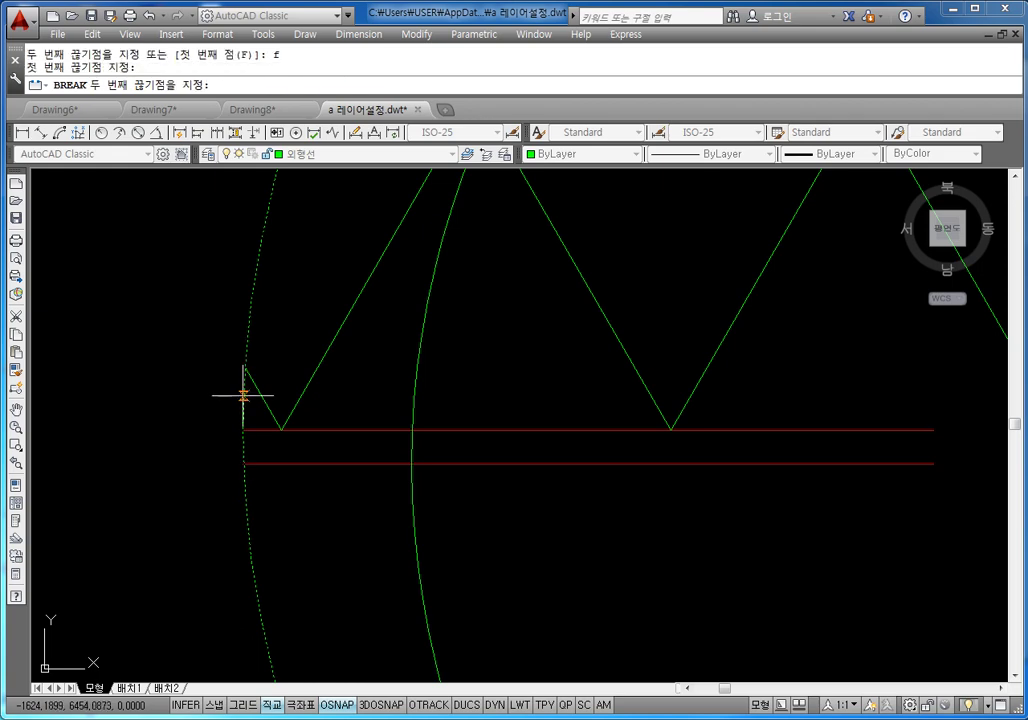
left_click(241, 402)
scroll(625, 400, "down", 5)
scroll(625, 400, "down", 3)
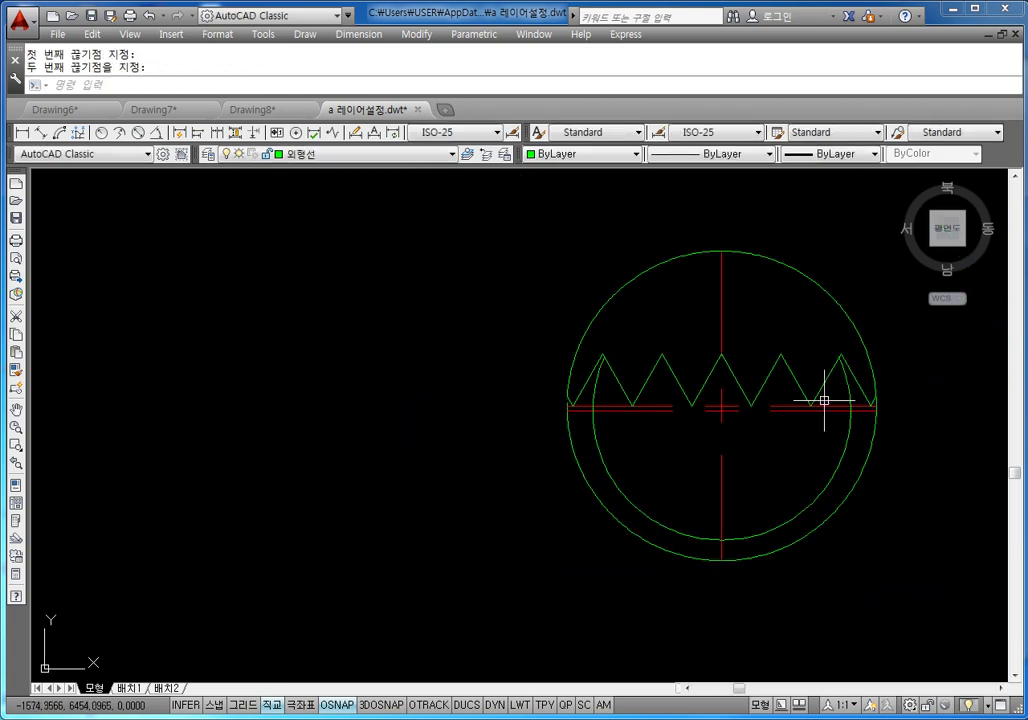
middle_click(805, 420)
scroll(766, 420, "up", 4)
scroll(766, 420, "up", 2)
key("Escape")
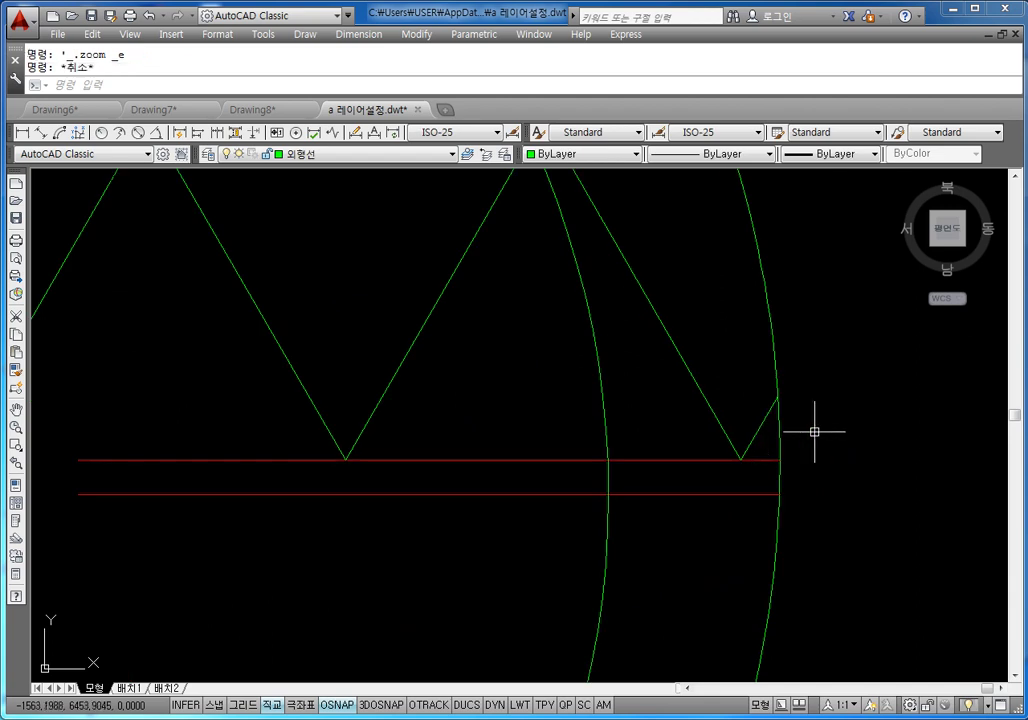
Break the outer circle's right side at the centre line, then select the lower arc
type("ㅂbr")
key("Return")
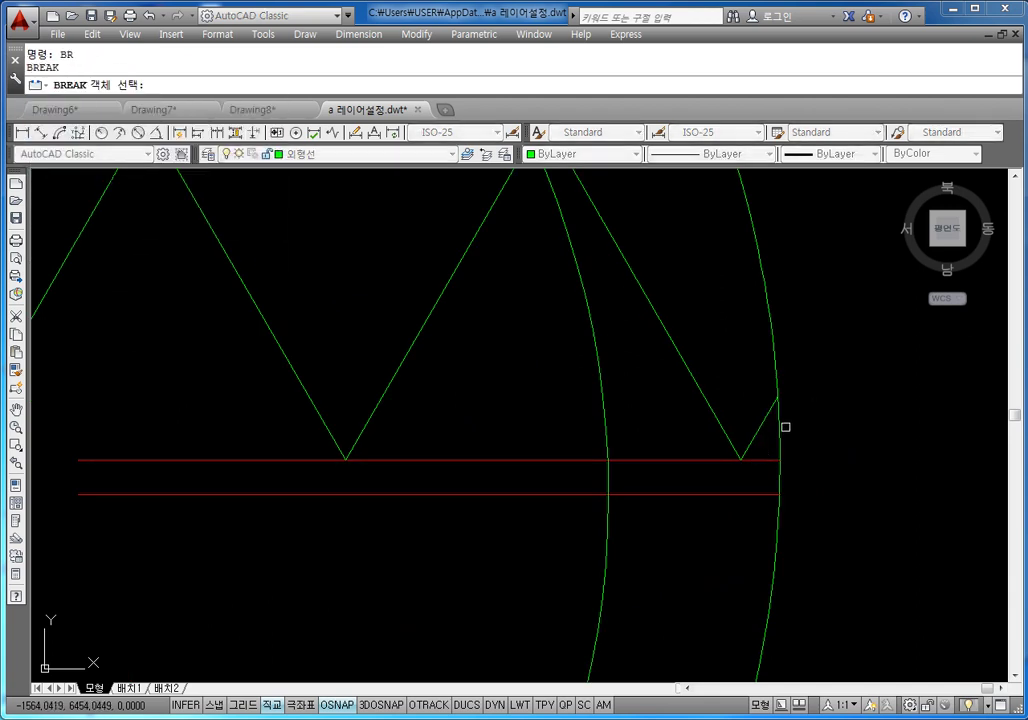
left_click(779, 431)
key("Return")
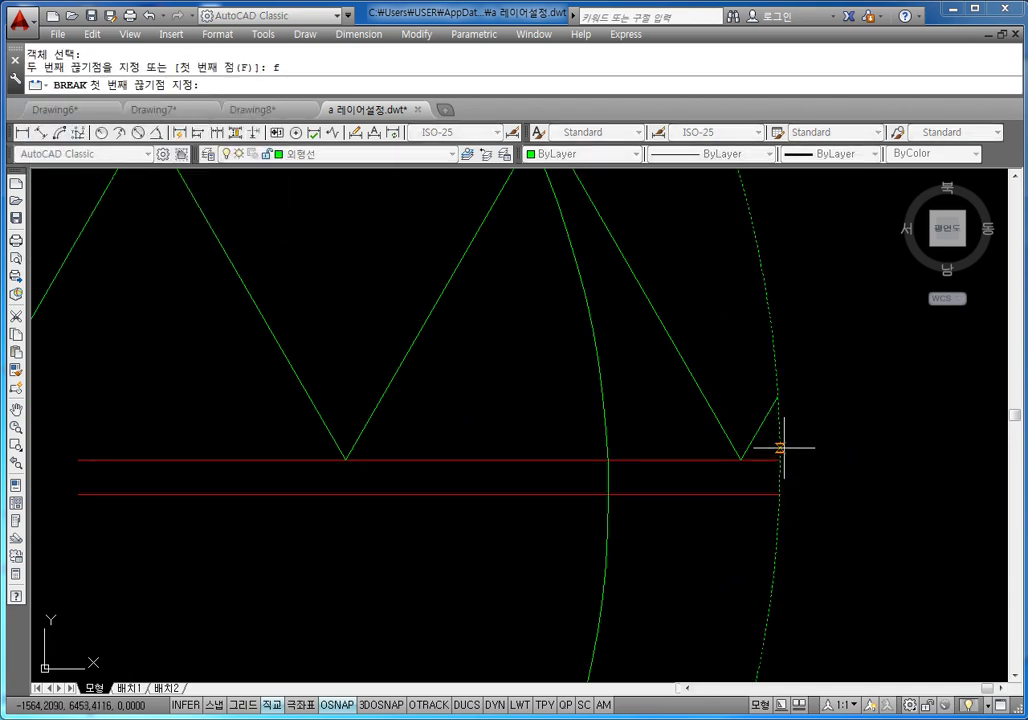
left_click(779, 431)
left_click(778, 397)
scroll(848, 429, "down", 4)
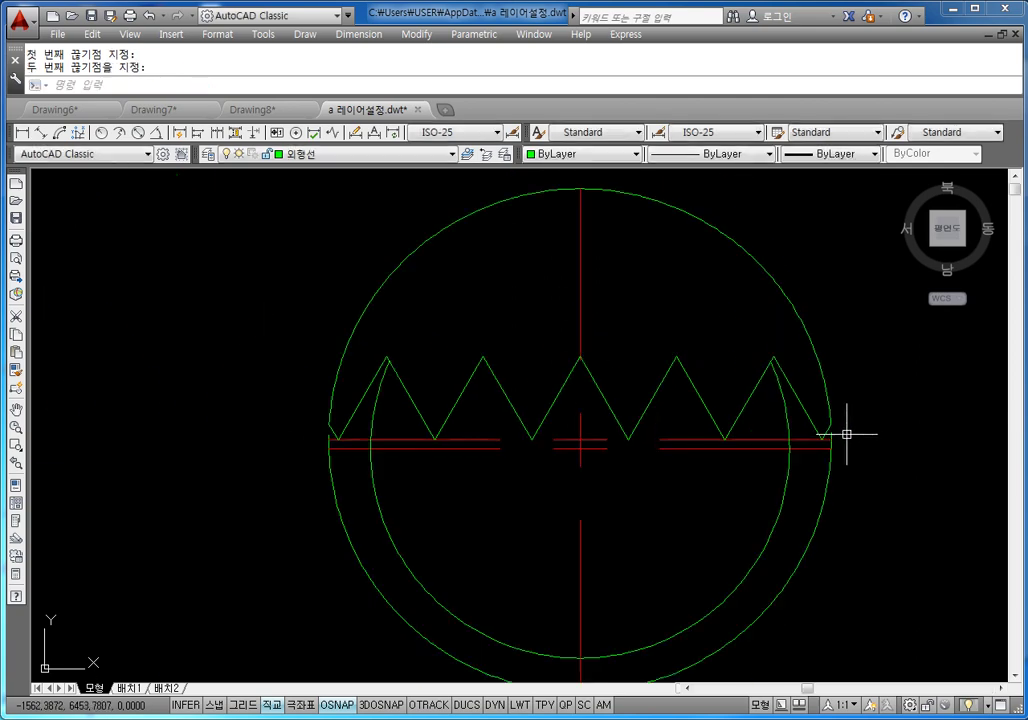
key("Escape")
key("Escape")
scroll(805, 420, "up", 1)
scroll(793, 547, "down", 3)
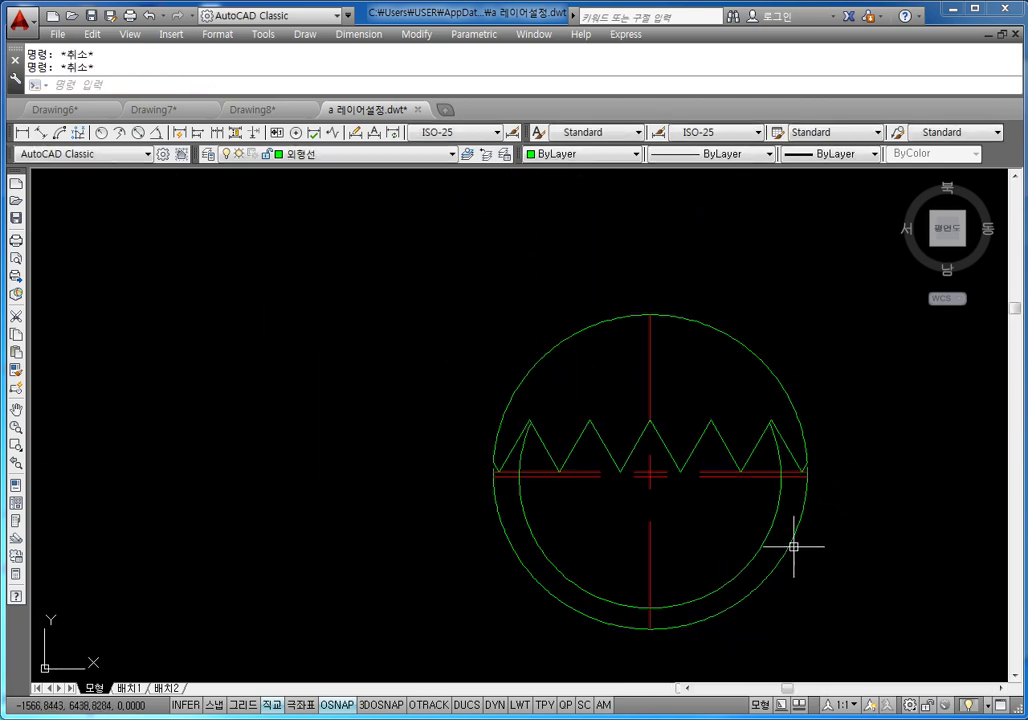
left_click(779, 551)
left_click(551, 351)
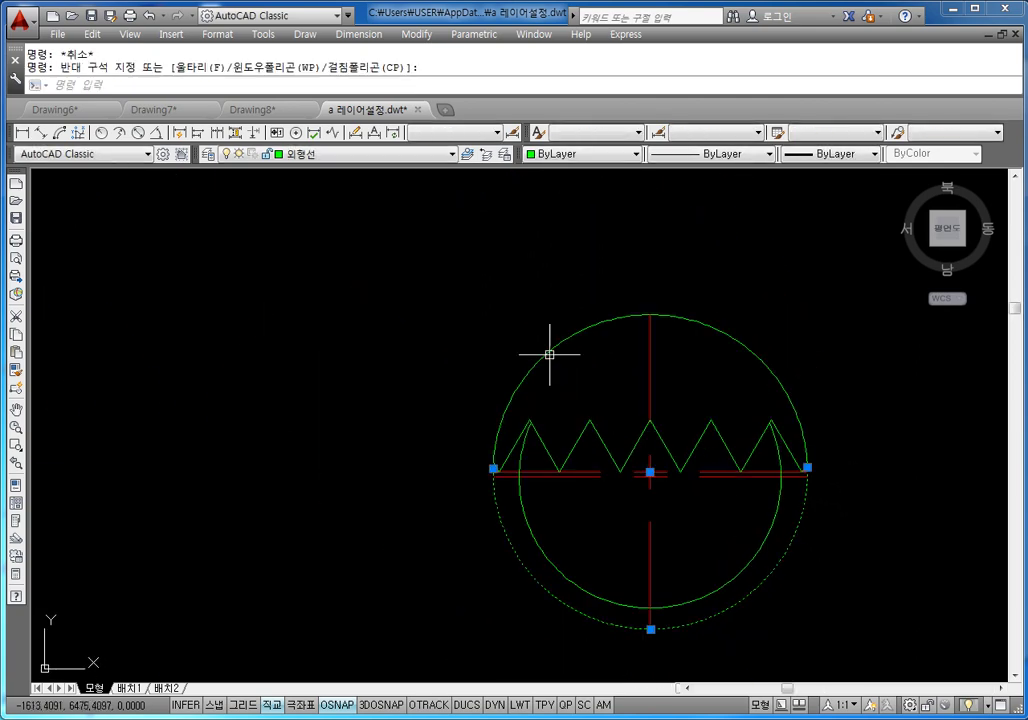
Move the selected lower outer arc onto the 가상선 hidden-line layer
left_click(321, 155)
left_click(300, 195)
key("Escape")
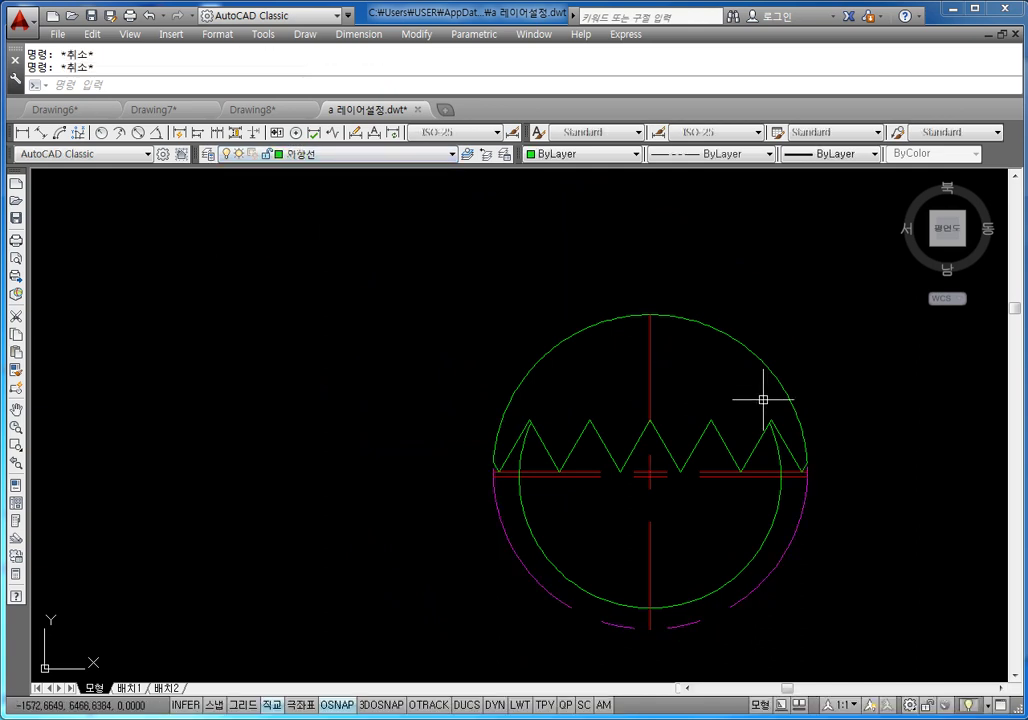
mouse_move(800, 400)
middle_mouse_down()
mouse_move(753, 376)
mouse_move(710, 396)
middle_mouse_up()
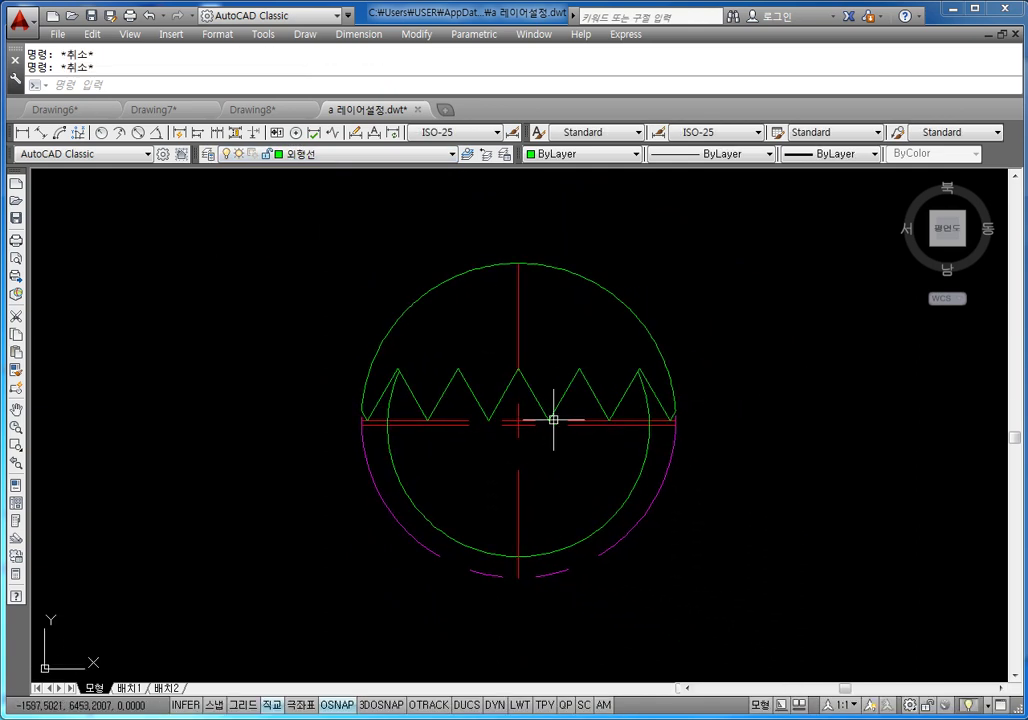
Set the linetype scale (LTS) to 5 so the dashed arc displays
type("lts")
key("Return")
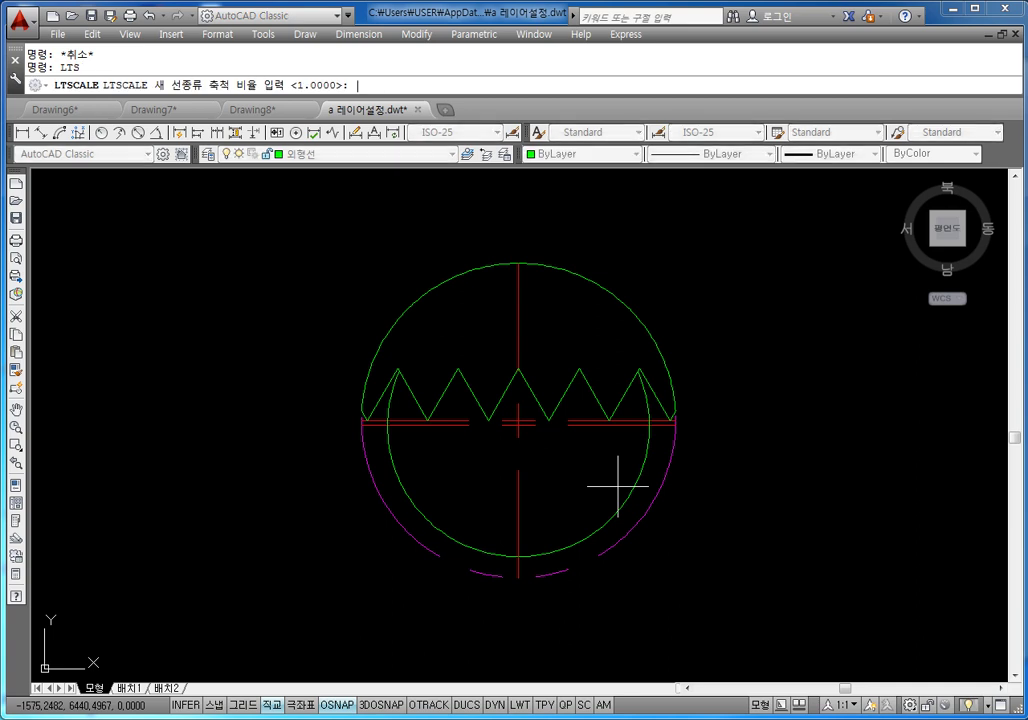
type("5")
key("Return")
key("Escape")
scroll(543, 456, "up", 2)
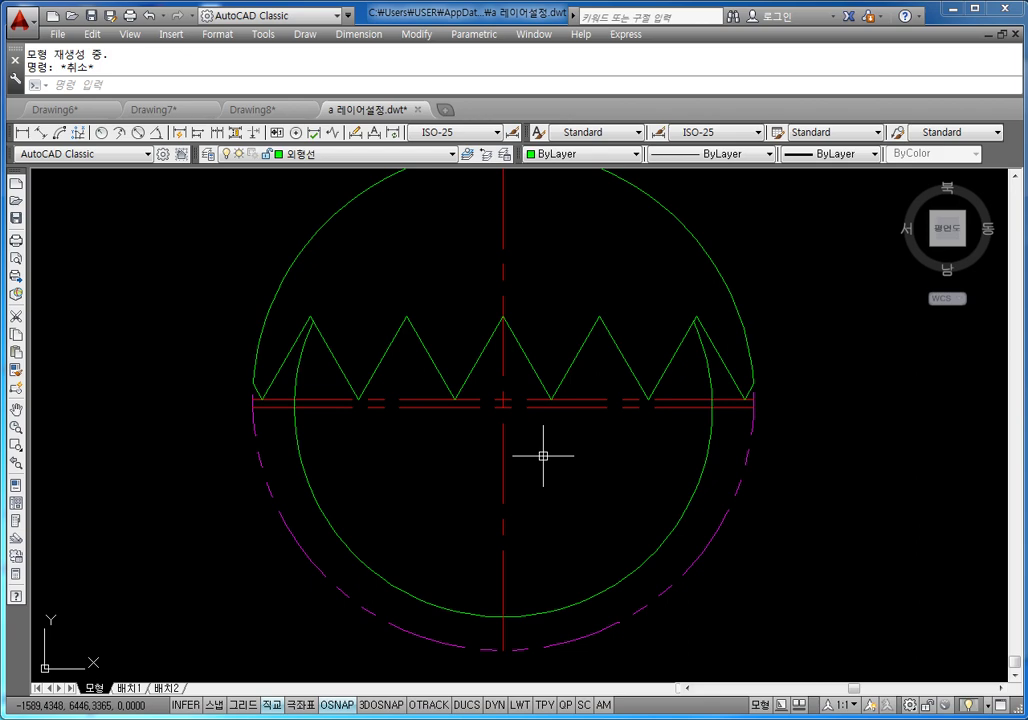
scroll(558, 447, "down", 2)
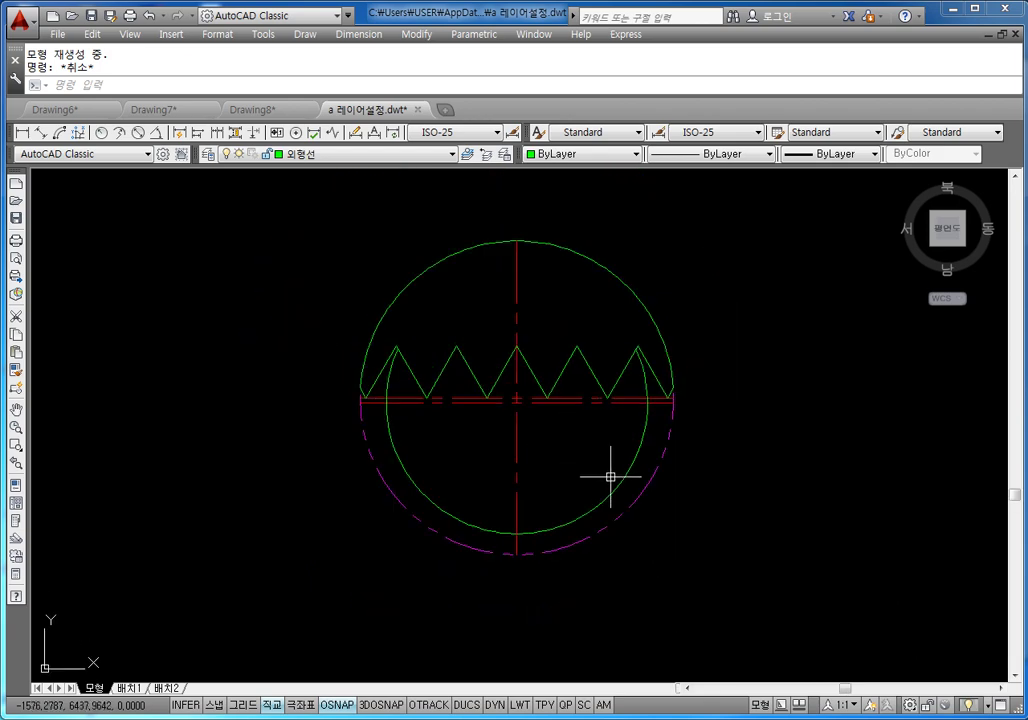
key("Escape")
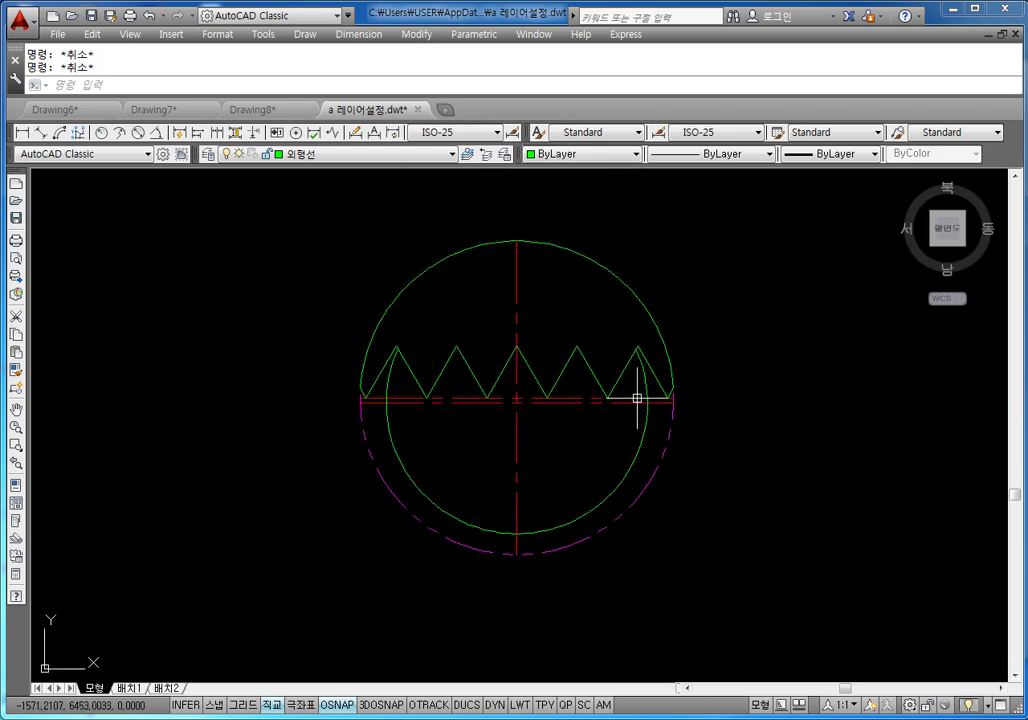
left_click(636, 398)
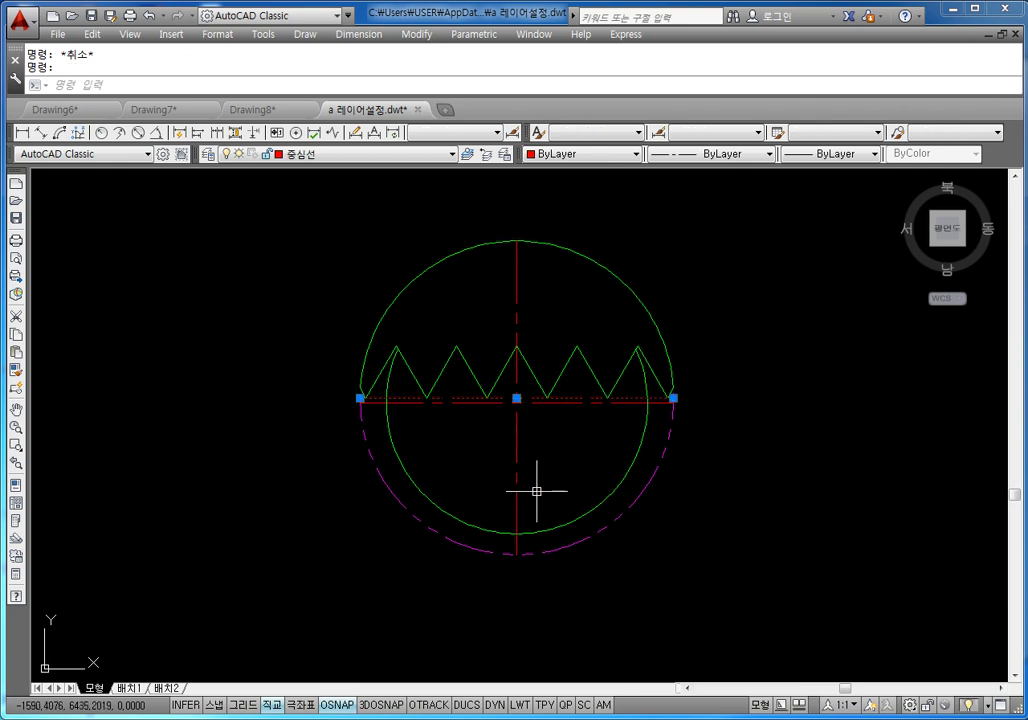
key("Escape")
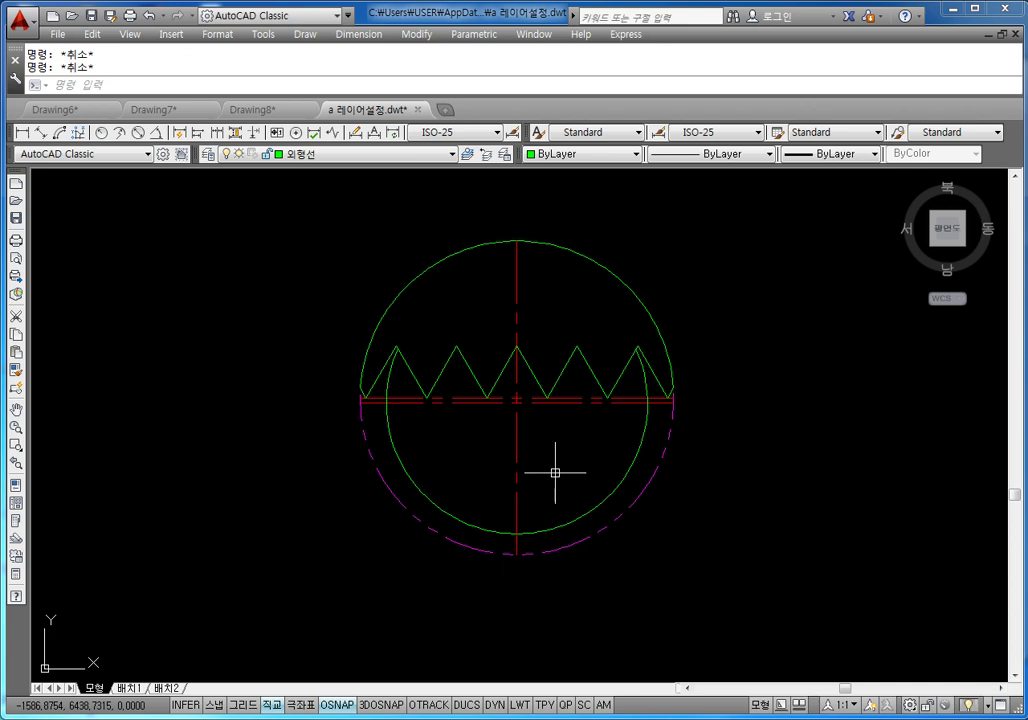
Draw a vertical line of length 5 straight down from the circle centre
type("L")
key("Return")
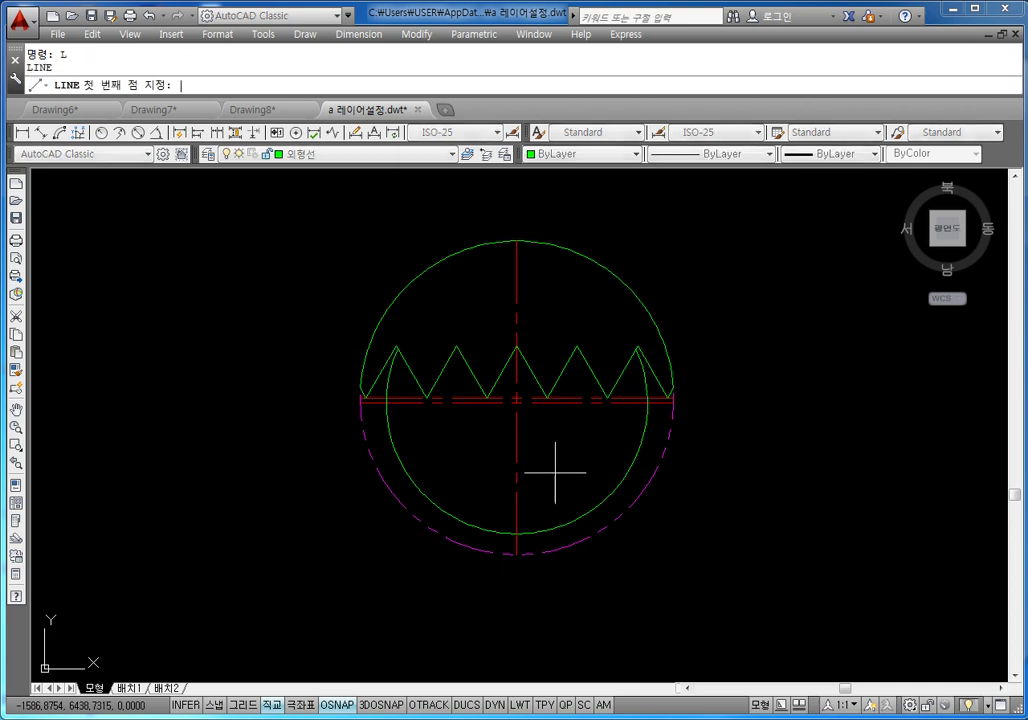
scroll(516, 403, "up", 6)
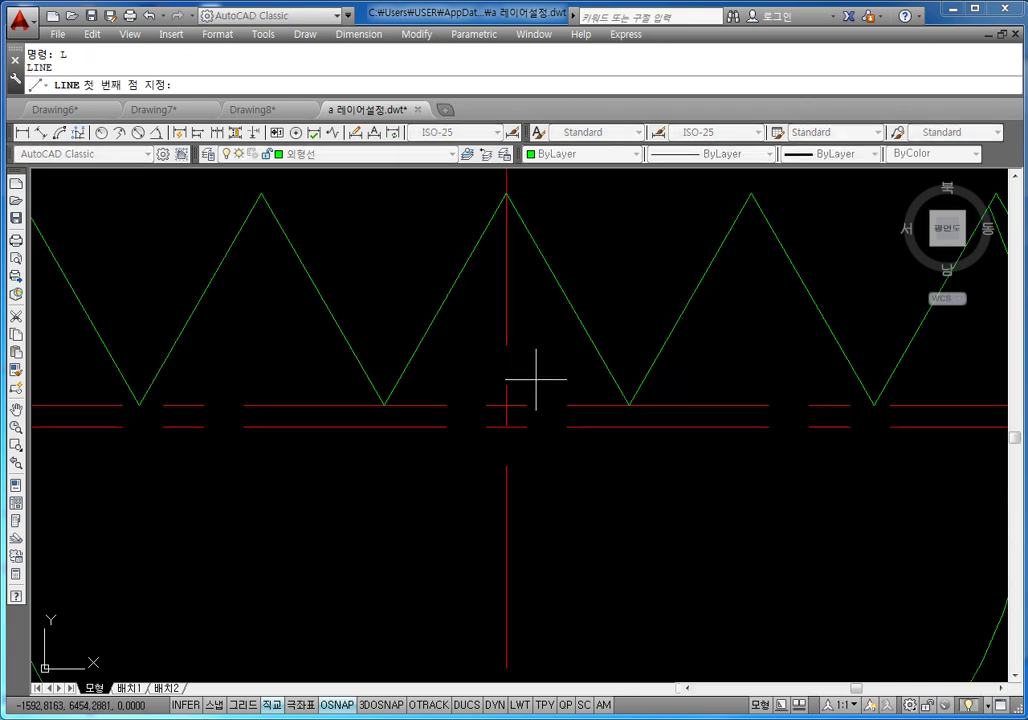
left_click(507, 404)
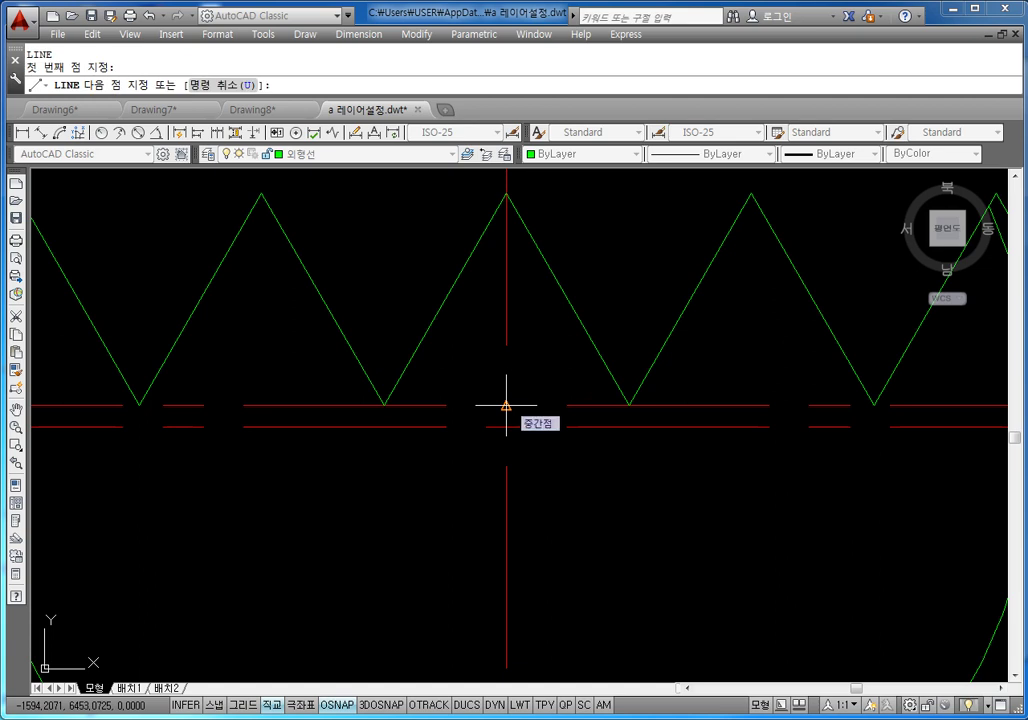
scroll(506, 405, "down", 6)
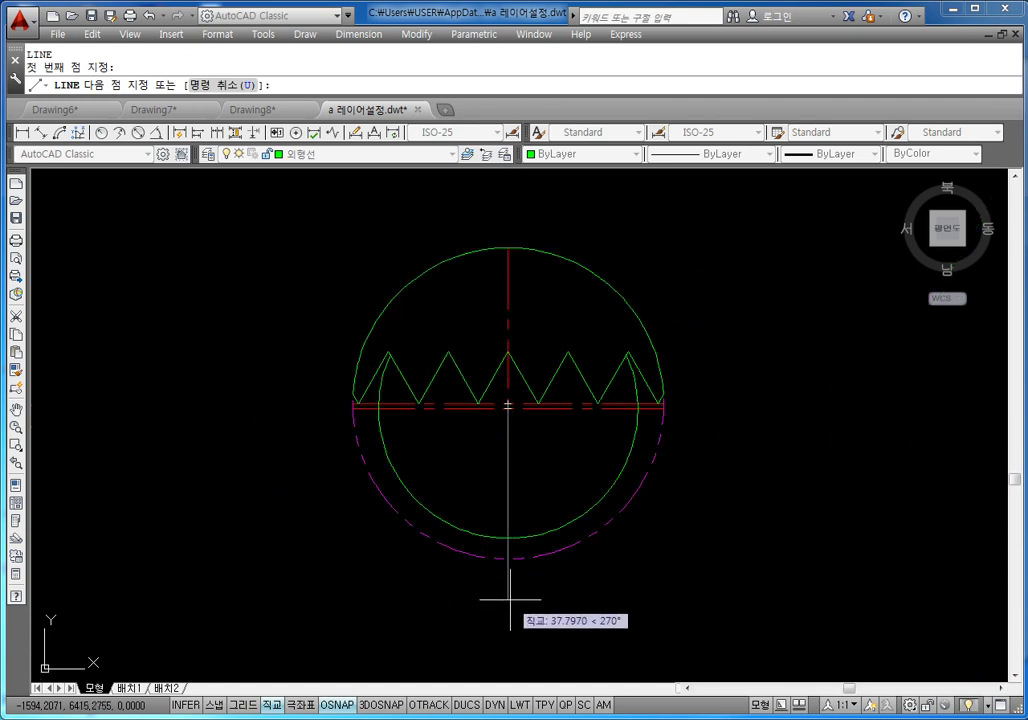
type("35")
key("Return")
key("Escape")
key("Escape")
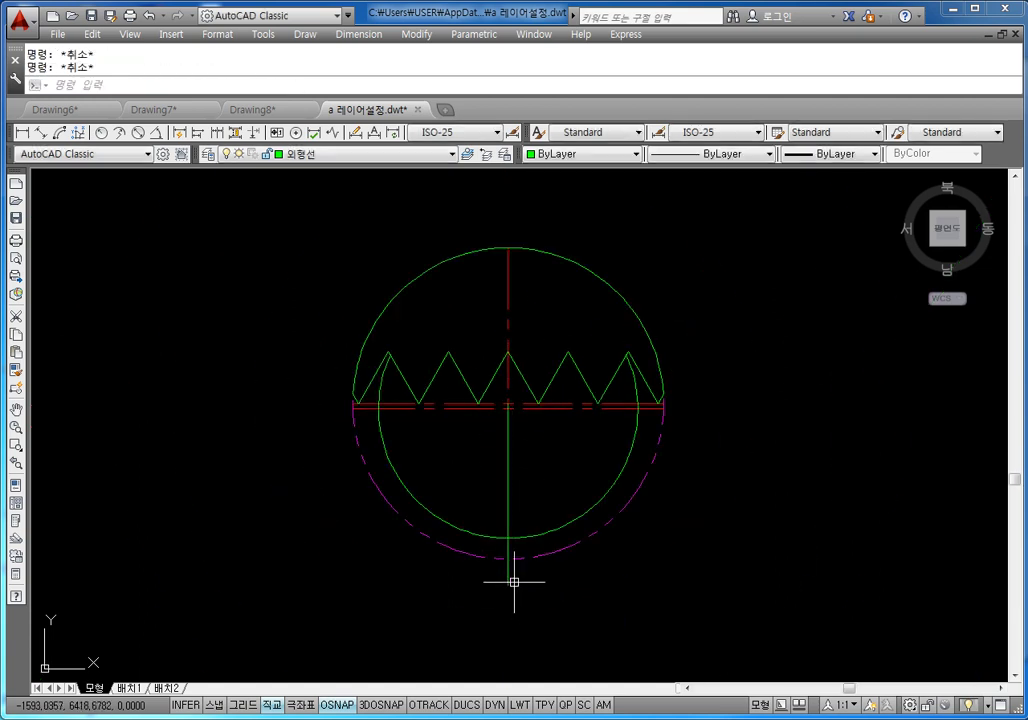
left_click(508, 585)
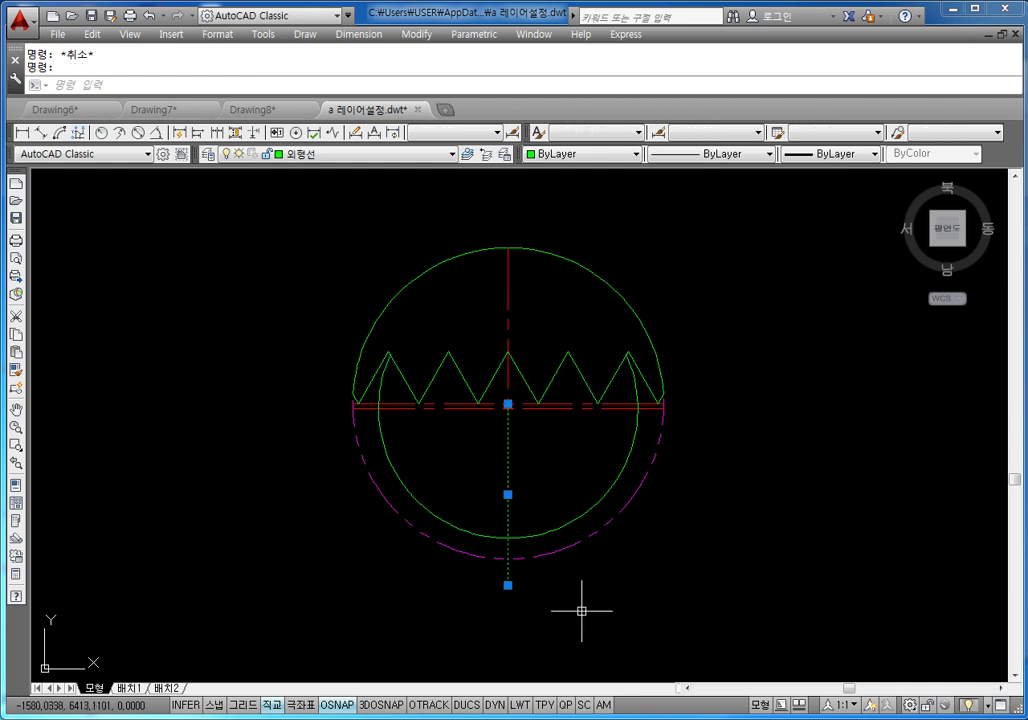
key("Escape")
scroll(510, 595, "up", 2)
type("1")
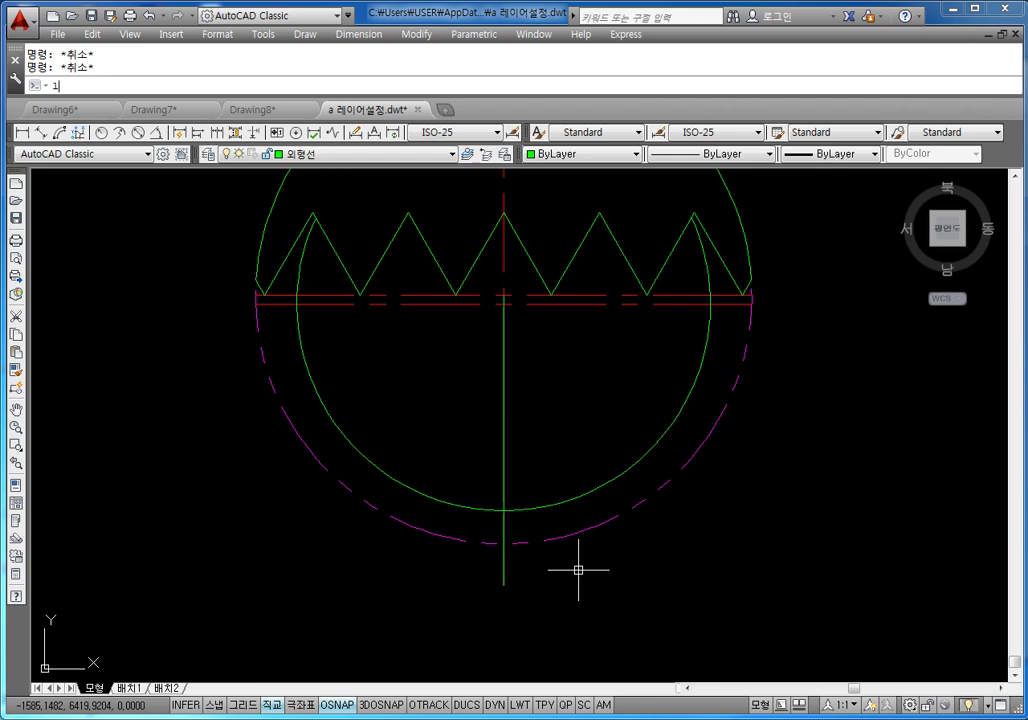
Draw a line from the vertical line's lower end up-left, tangent to the inner circle
key("Return")
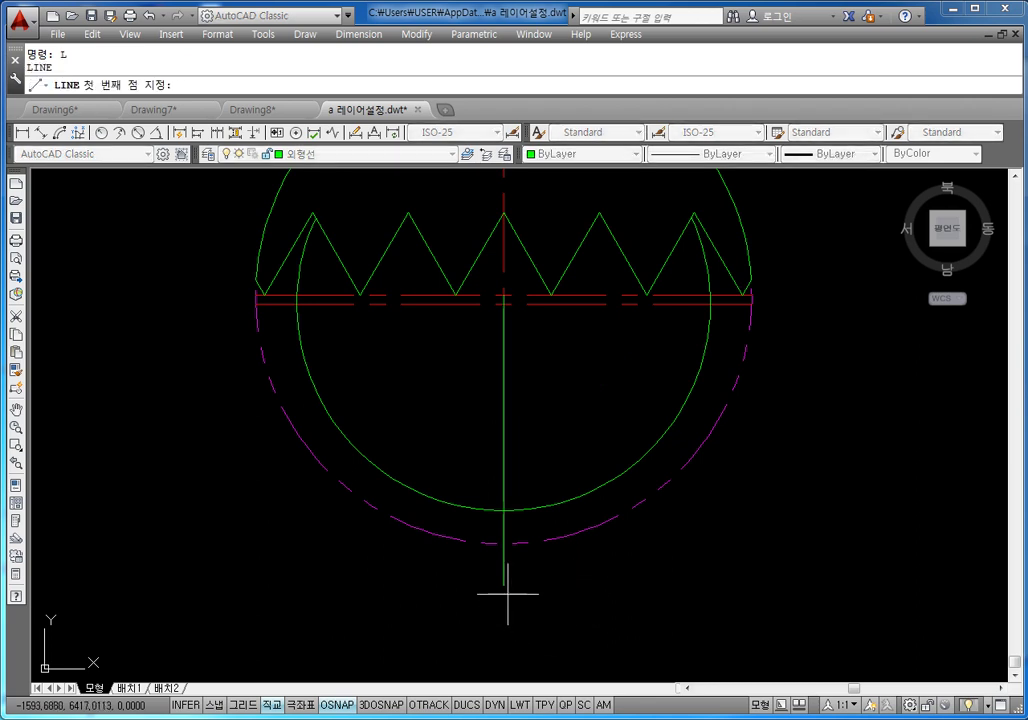
left_click(503, 584)
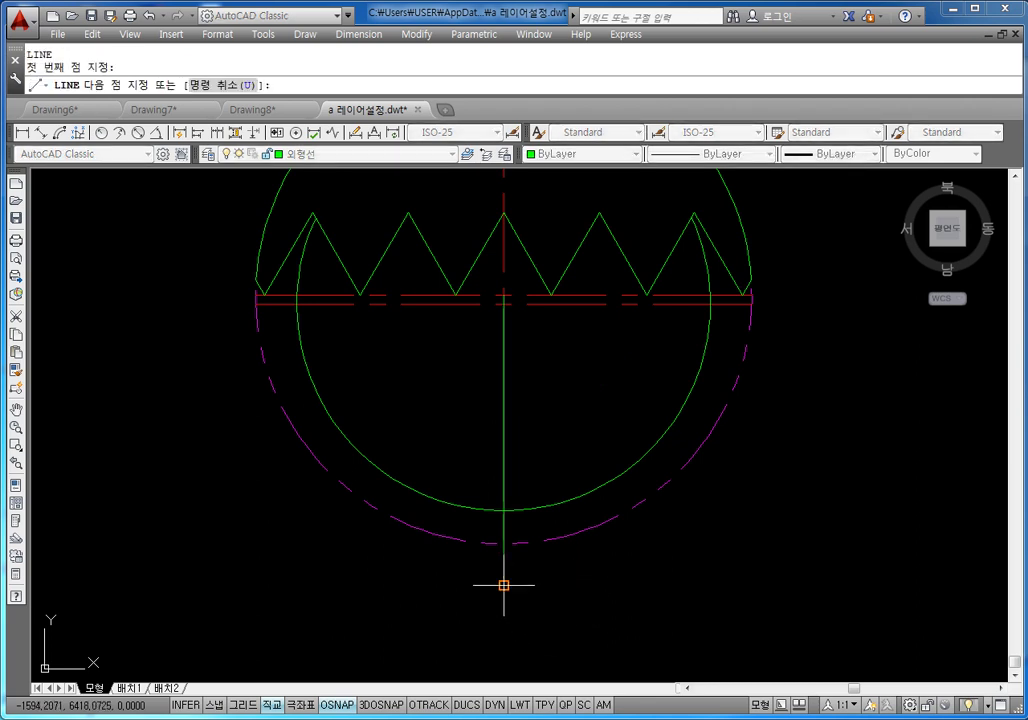
right_click(286, 476, "shift")
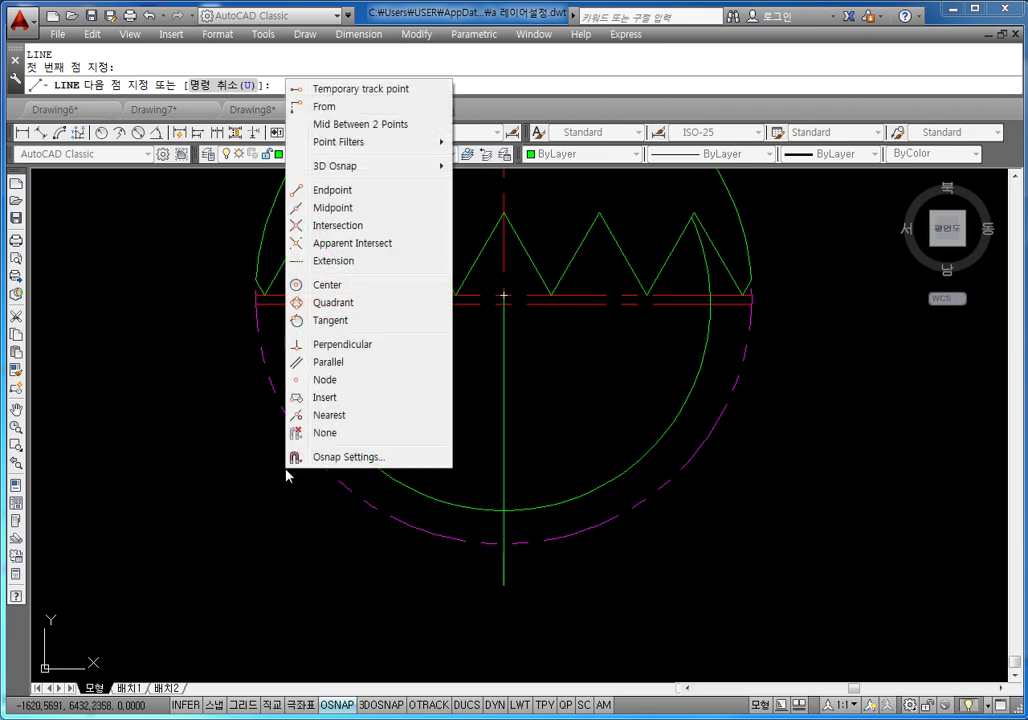
left_click(335, 320)
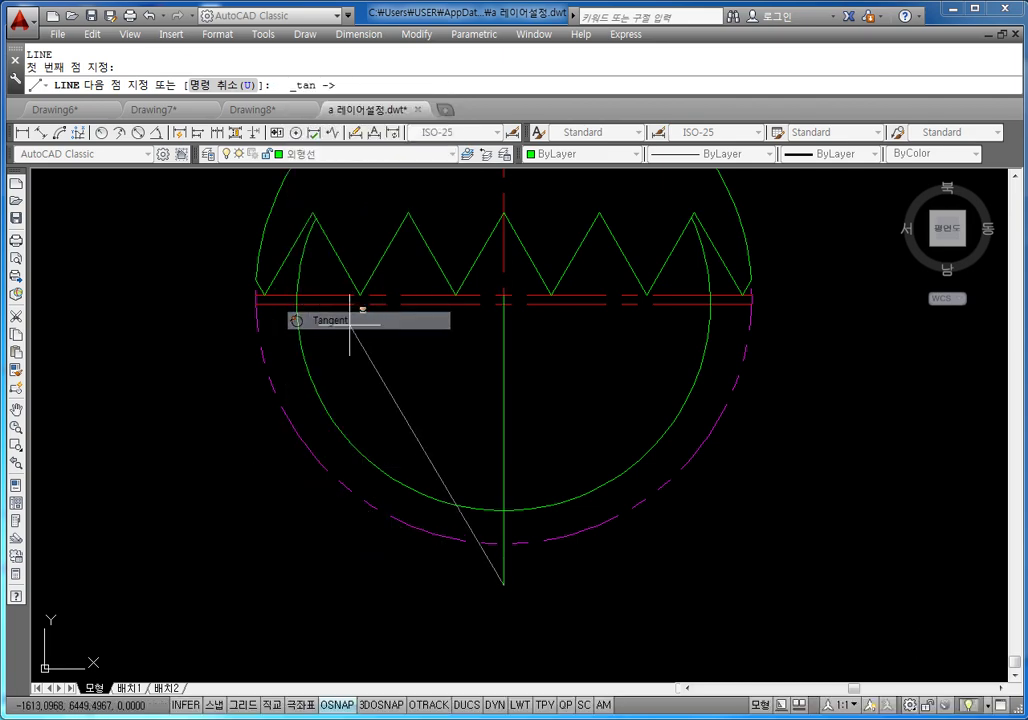
left_click(327, 412)
key("Escape")
key("Escape")
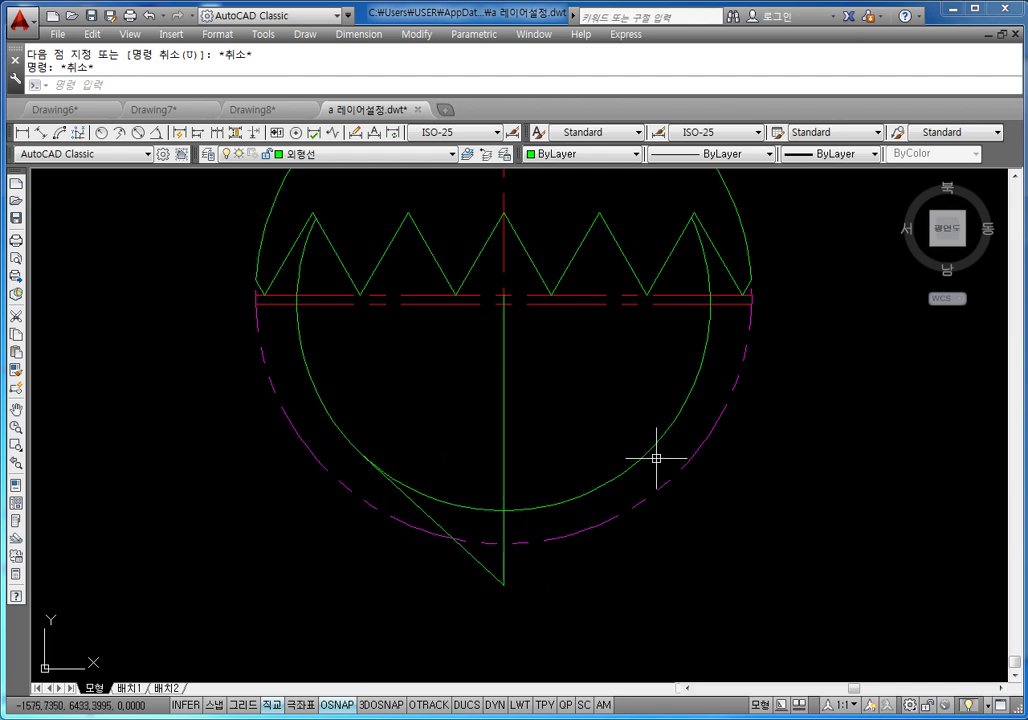
key("Escape")
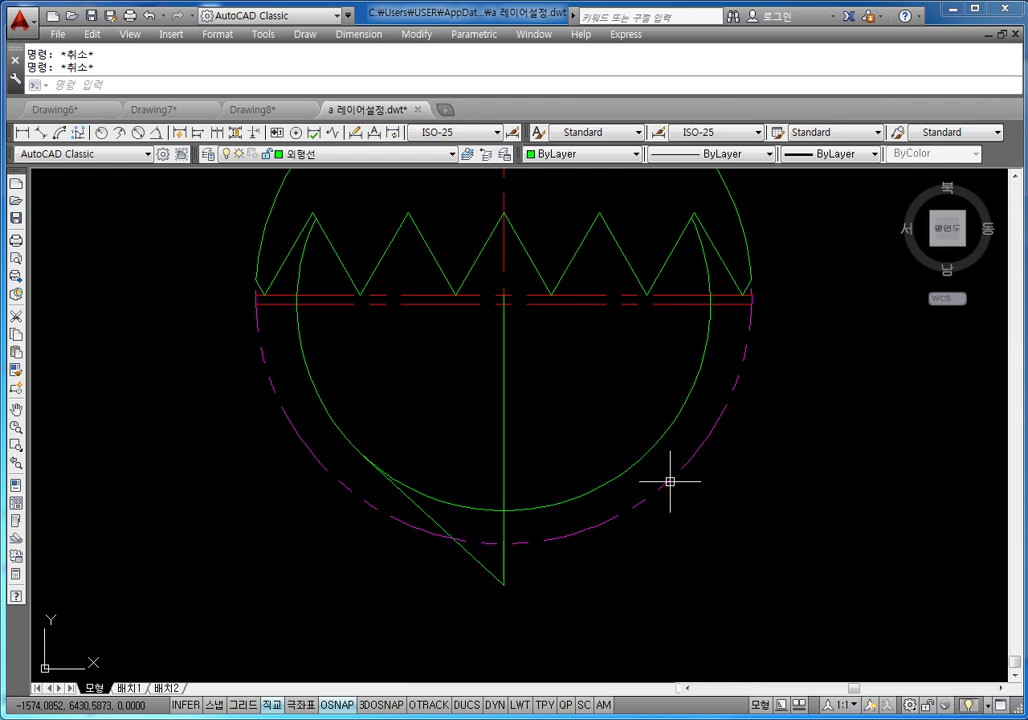
type("ㅠ")
Mirror the slanted tangent line across the vertical centre line, keeping the original
key("BackSpace")
type("mi")
key("Return")
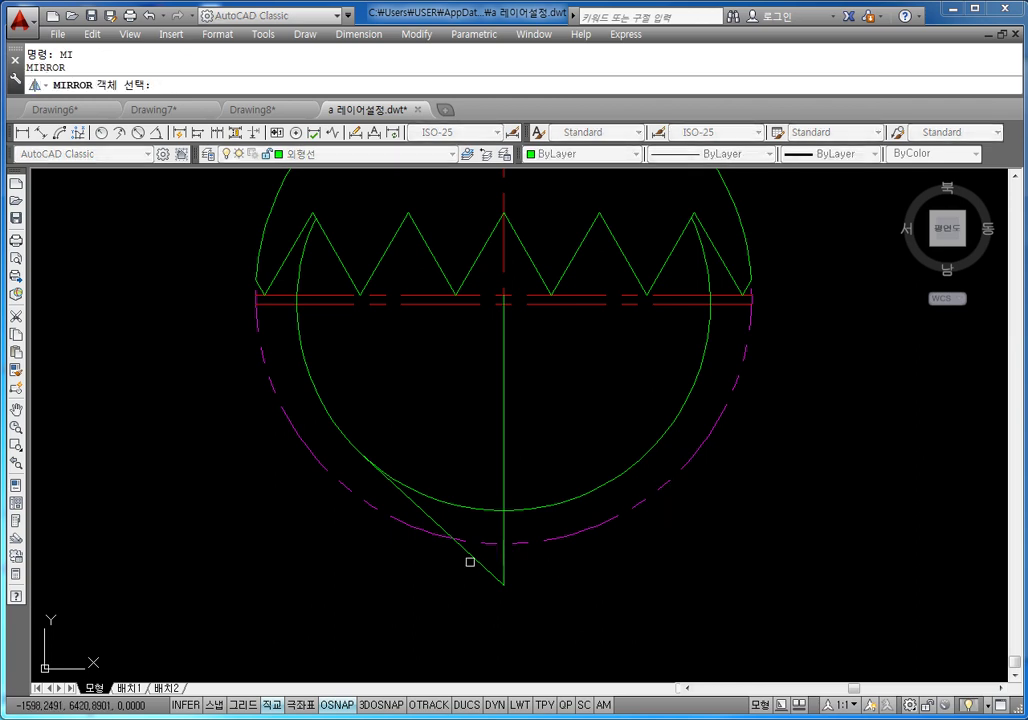
left_click(481, 562)
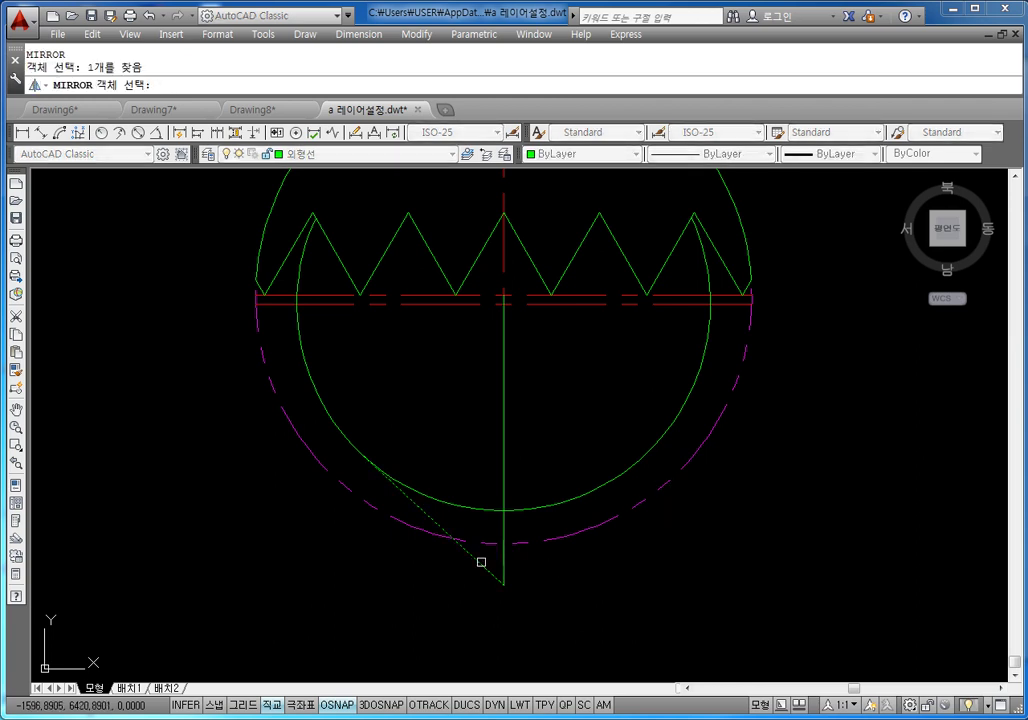
key("Return")
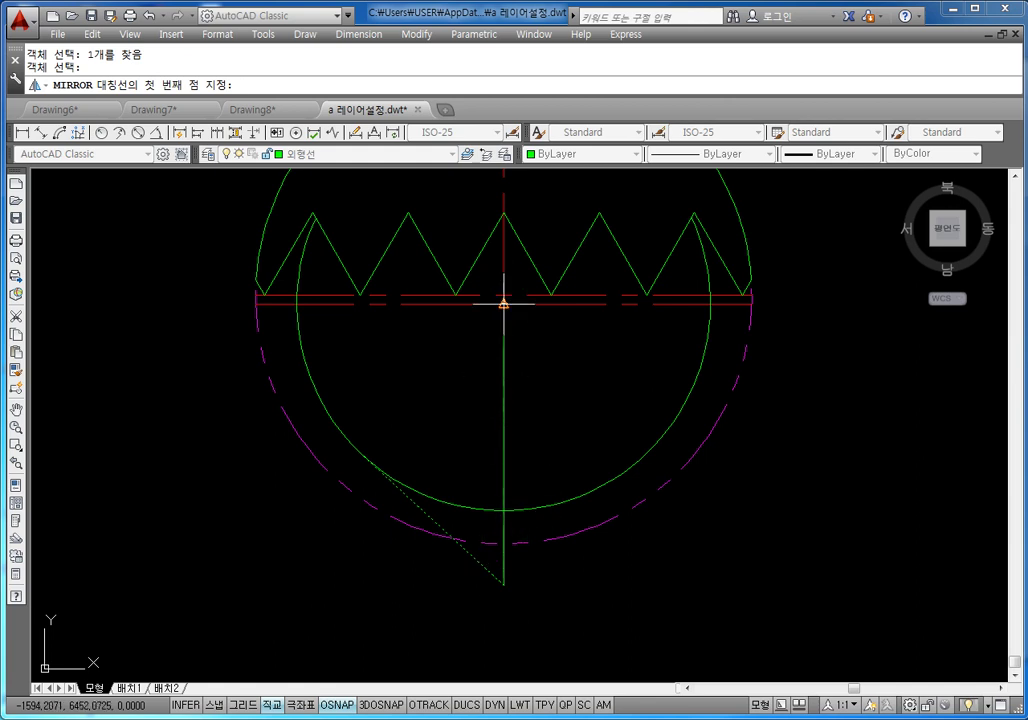
left_click(504, 299)
left_click(504, 578)
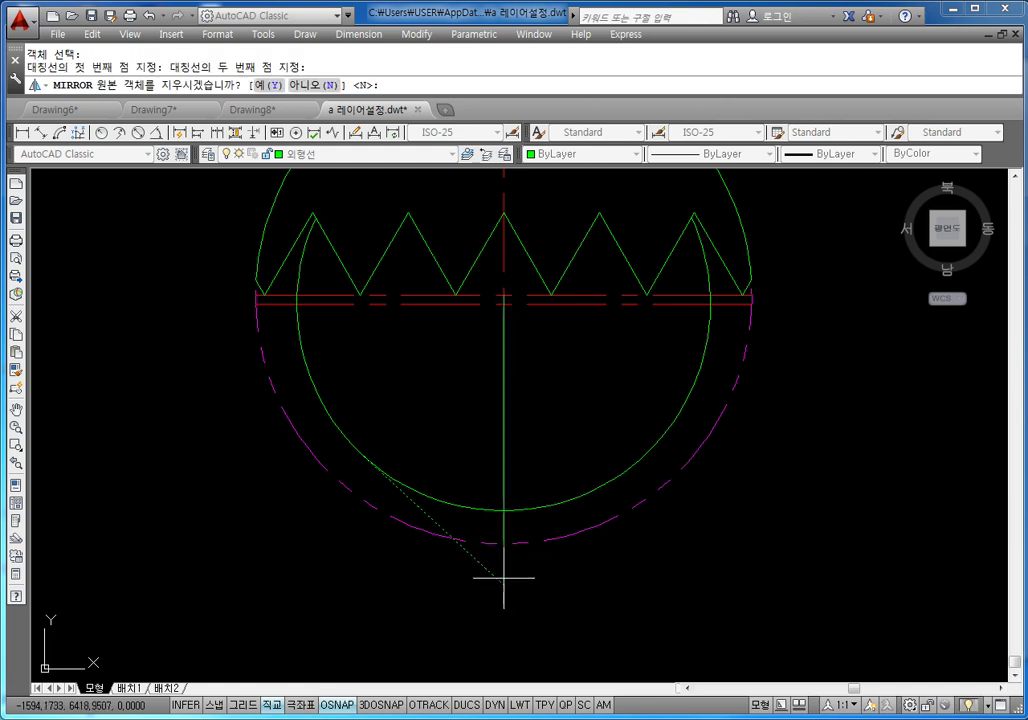
key("Return")
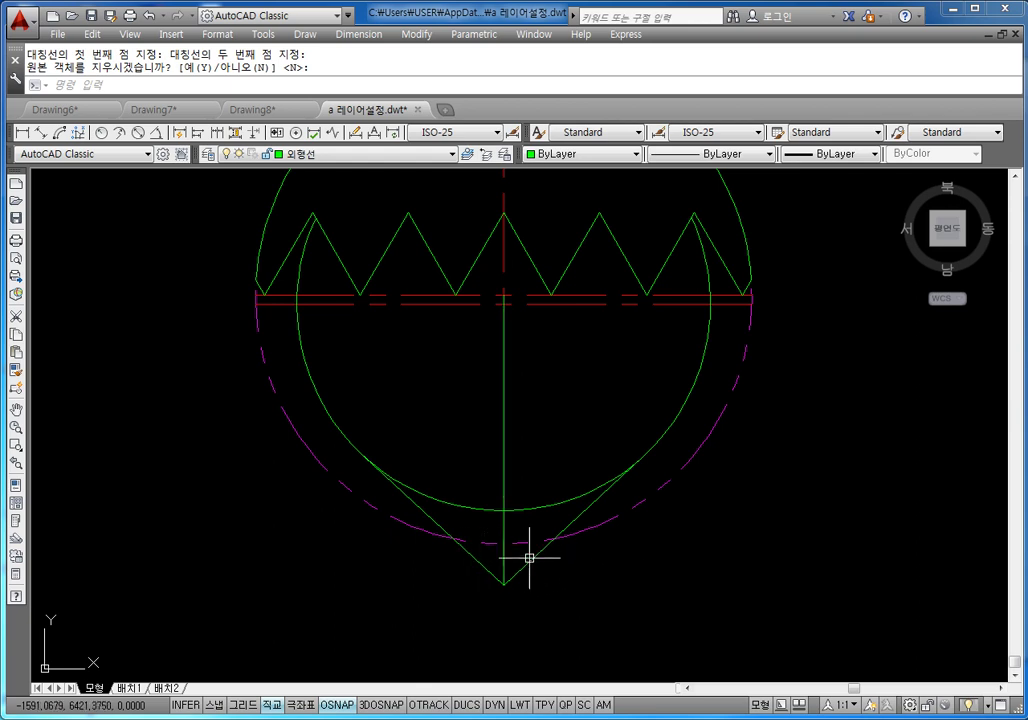
Fillet the V tip with radius 6 in No trim mode, keeping both V lines
key("Escape")
key("Escape")
key("Return")
type("r")
key("Return")
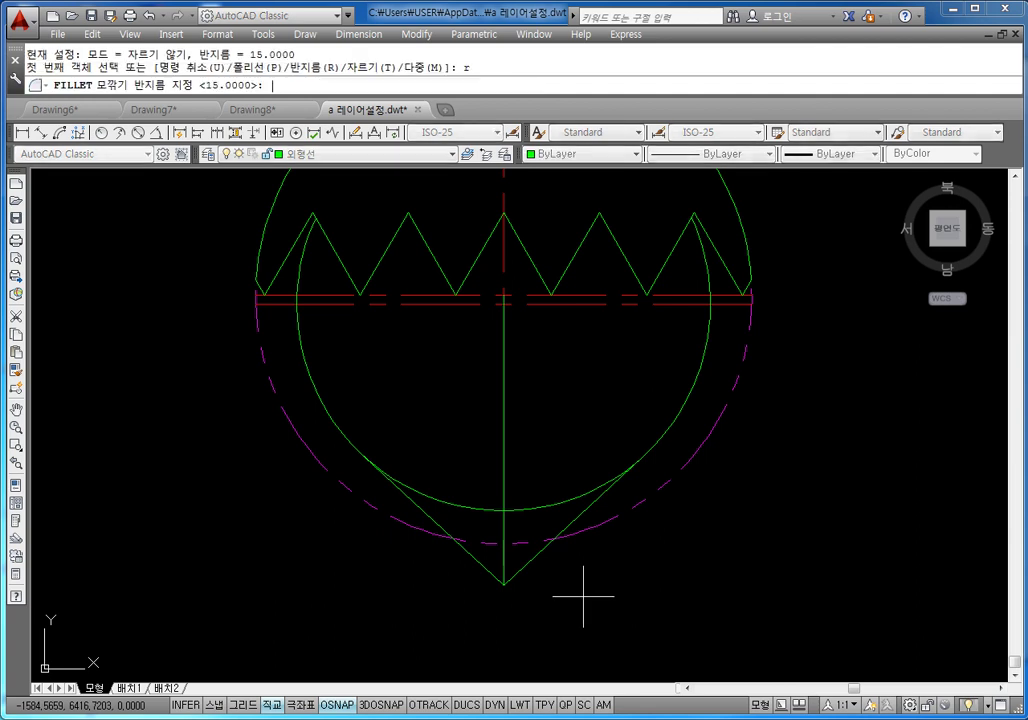
key("Return")
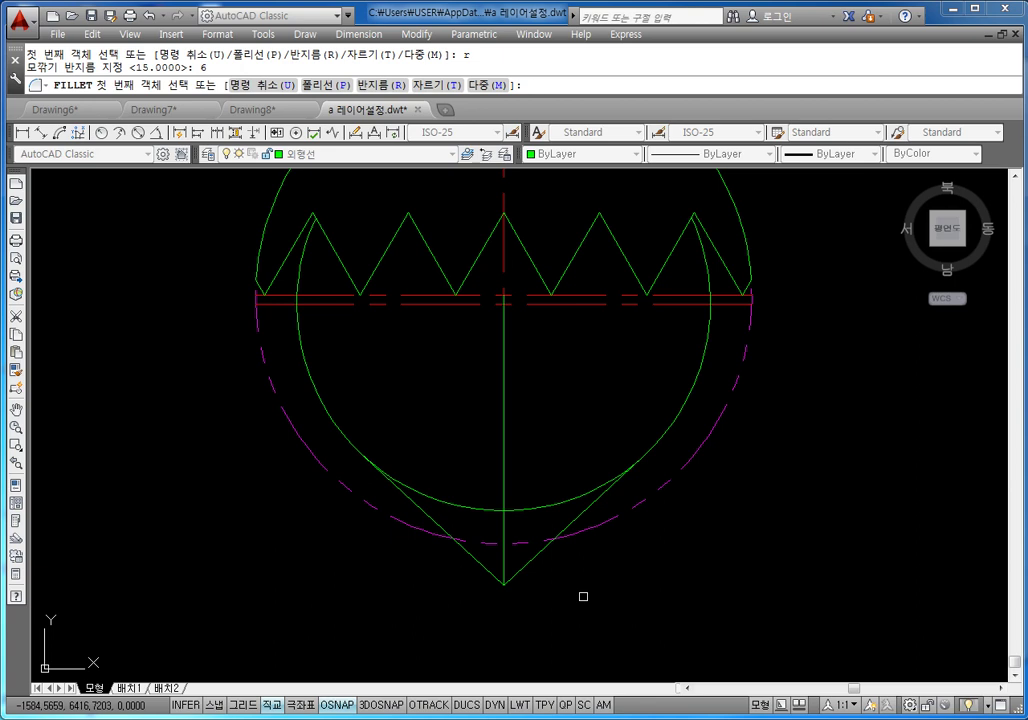
type("t")
key("Return")
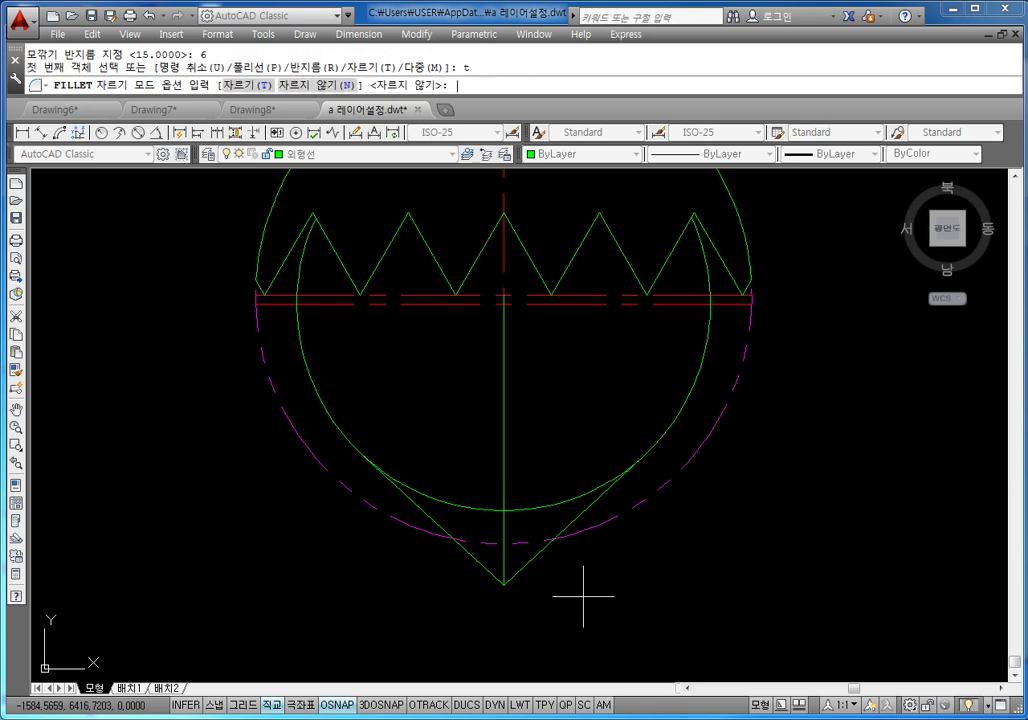
type("n")
key("Return")
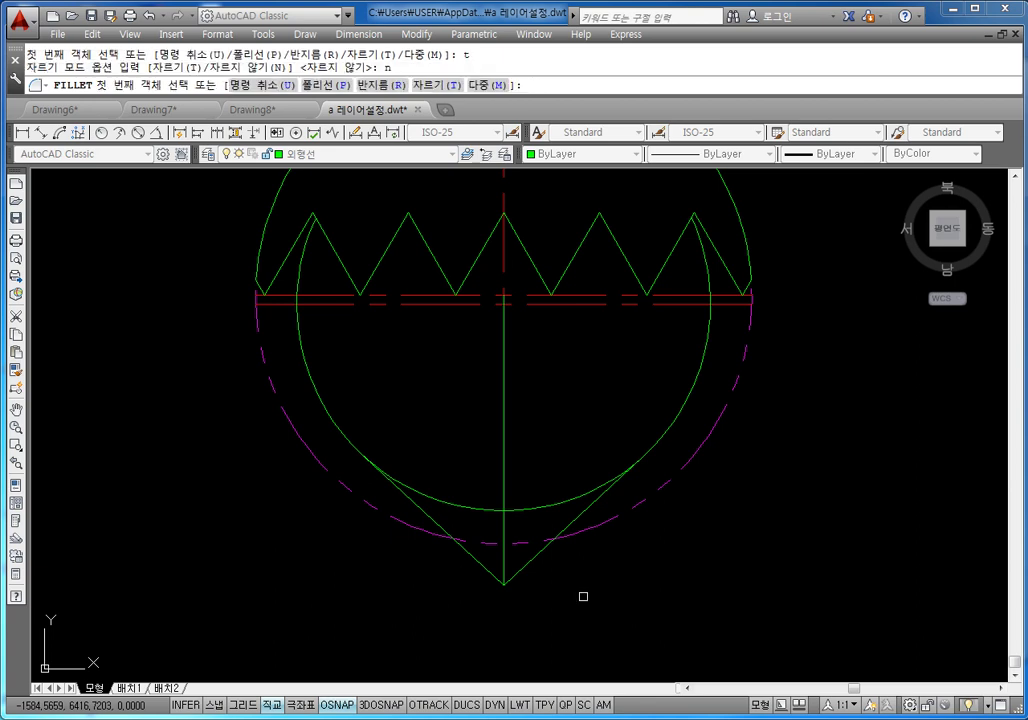
left_click(479, 560)
key("Escape")
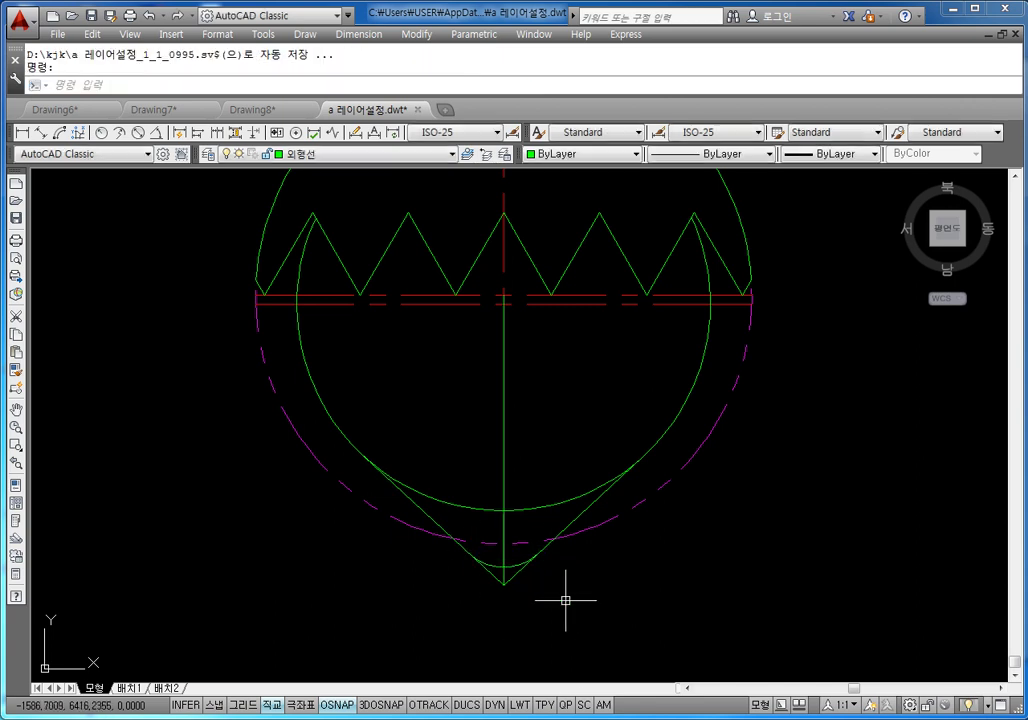
key("Escape")
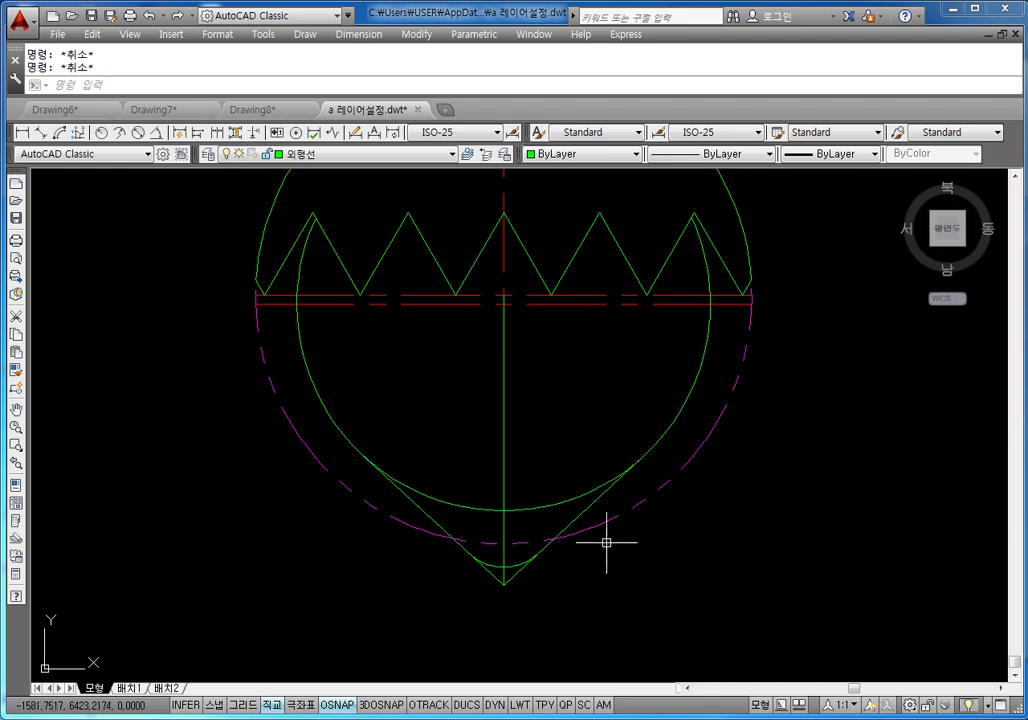
Delete the green vertical line running through the hole centre
scroll(598, 540, "down", 4)
scroll(585, 532, "up", 2)
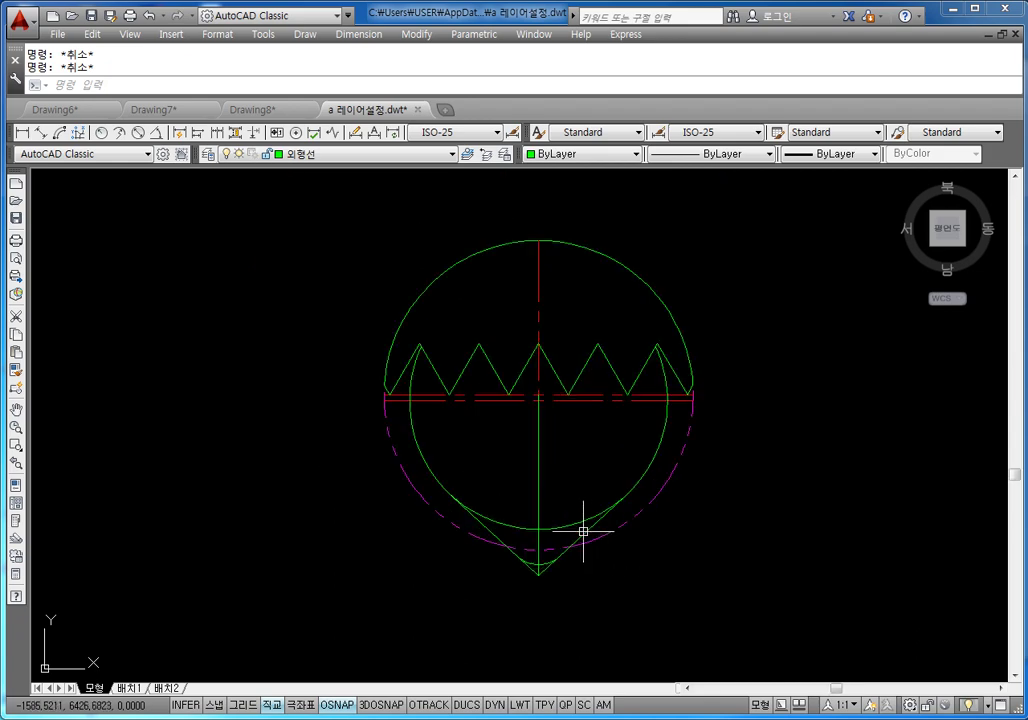
scroll(489, 452, "up", 4)
left_click(474, 437)
key("Delete")
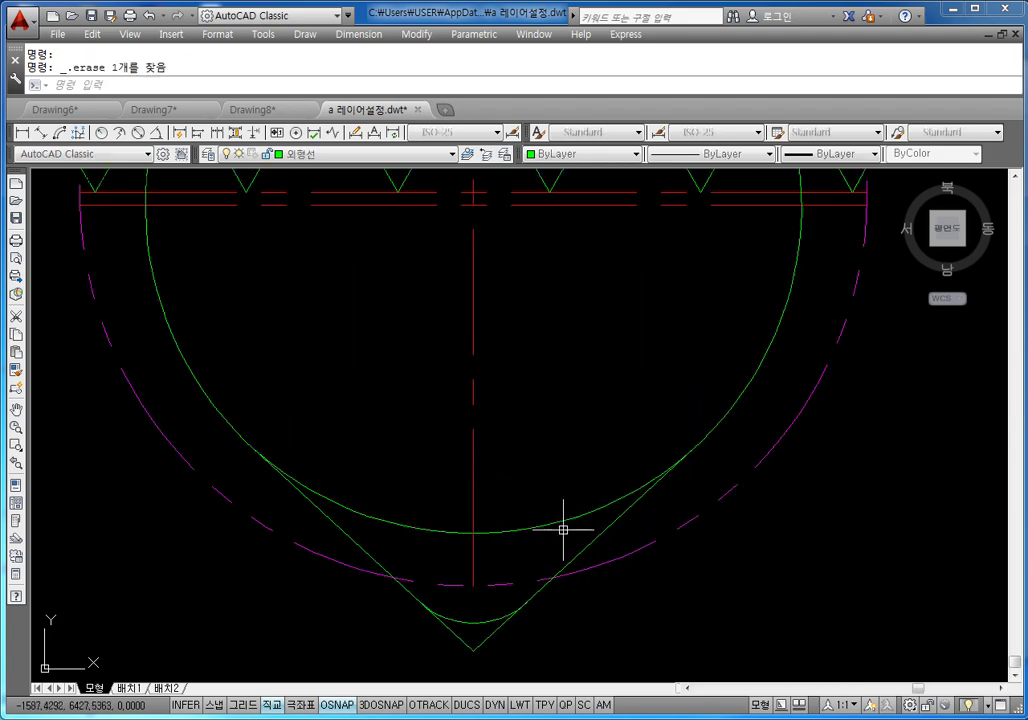
scroll(565, 530, "down", 4)
scroll(550, 490, "up", 2)
scroll(546, 475, "up", 2)
key("Escape")
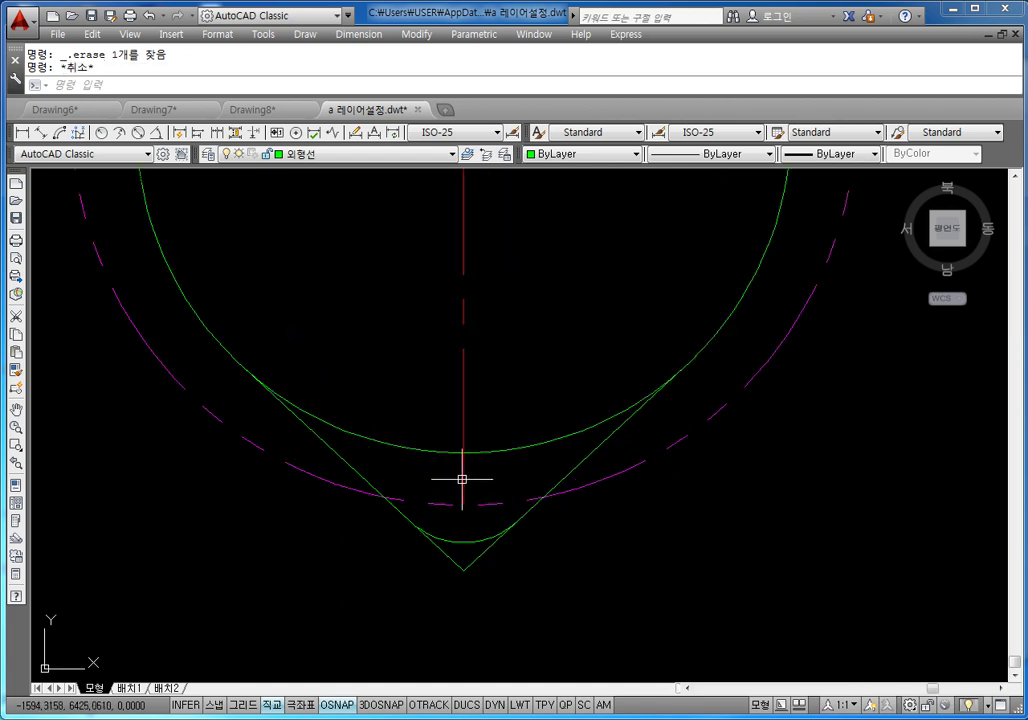
Grip-stretch the red centre line's lower end down to the V tip
left_click(463, 495)
left_click(463, 504)
left_click(463, 570)
key("Escape")
key("Escape")
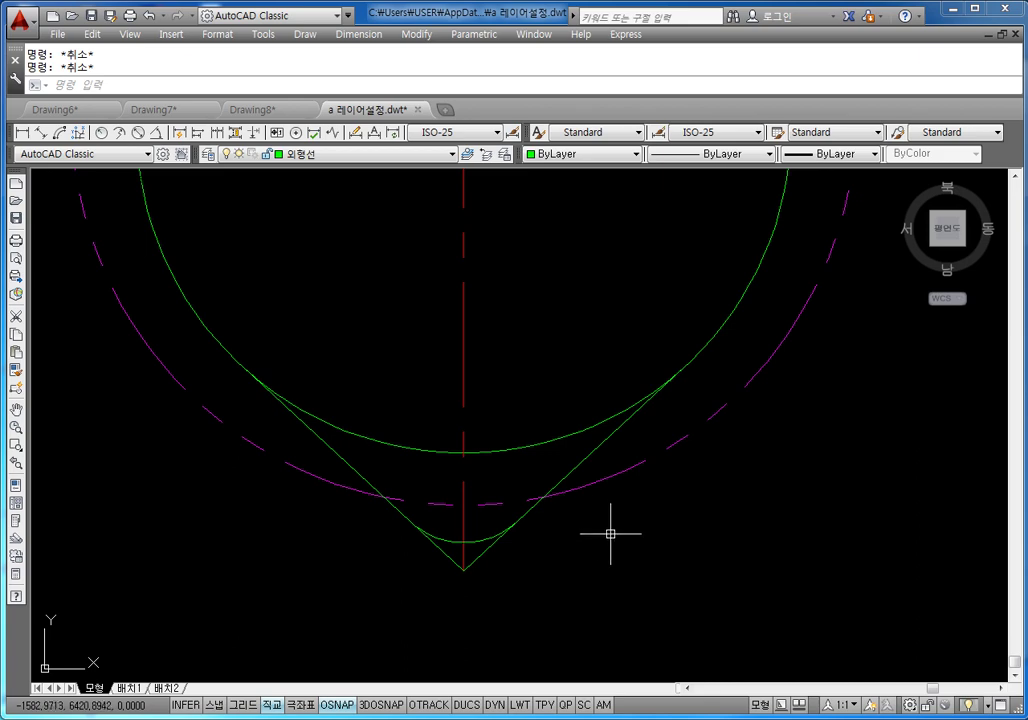
scroll(480, 472, "down", 3)
scroll(349, 429, "up", 3)
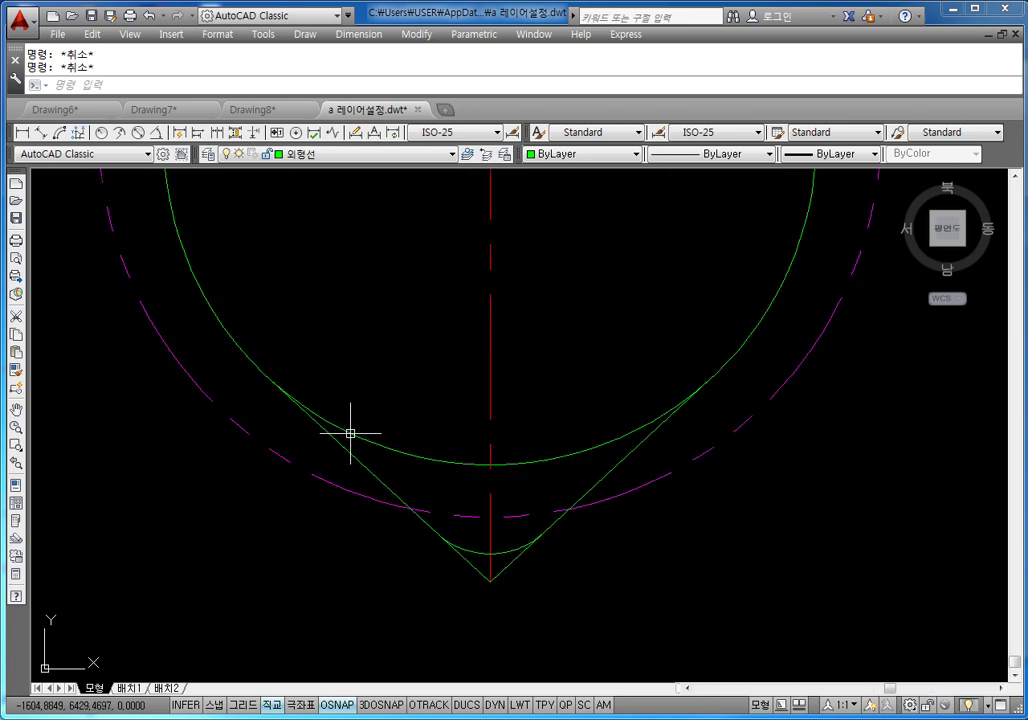
scroll(326, 400, "up", 4)
middle_click_drag(326, 400, 410, 424)
type("ㅂ")
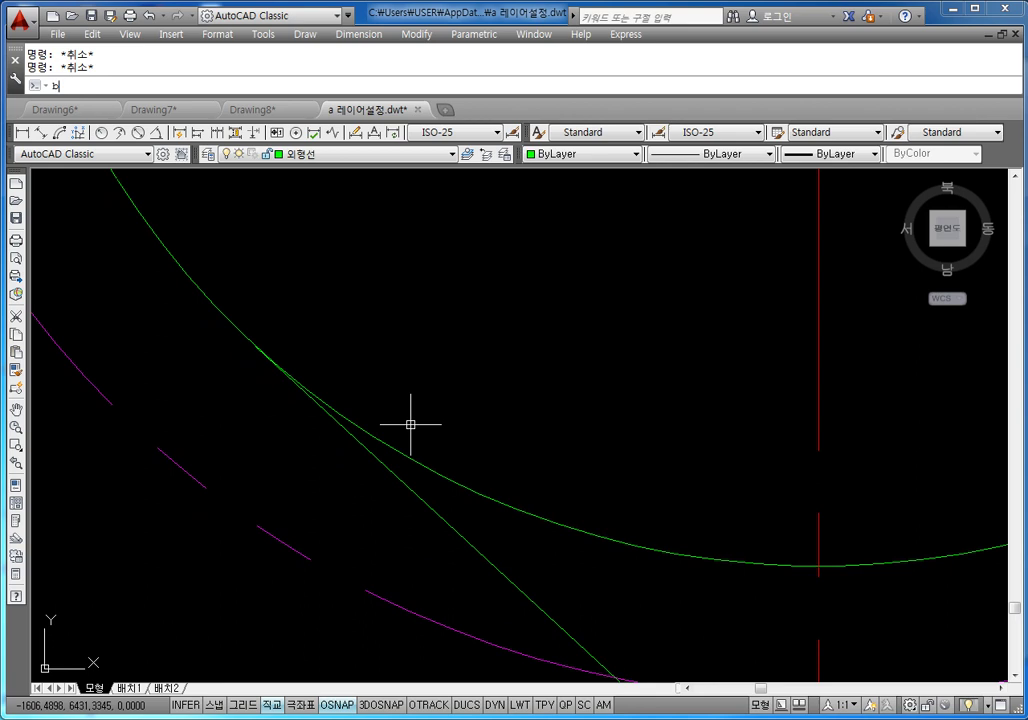
Break the green circle at its left tangent point using BREAK's first-point option
type("r")
key("Return")
left_click(408, 456)
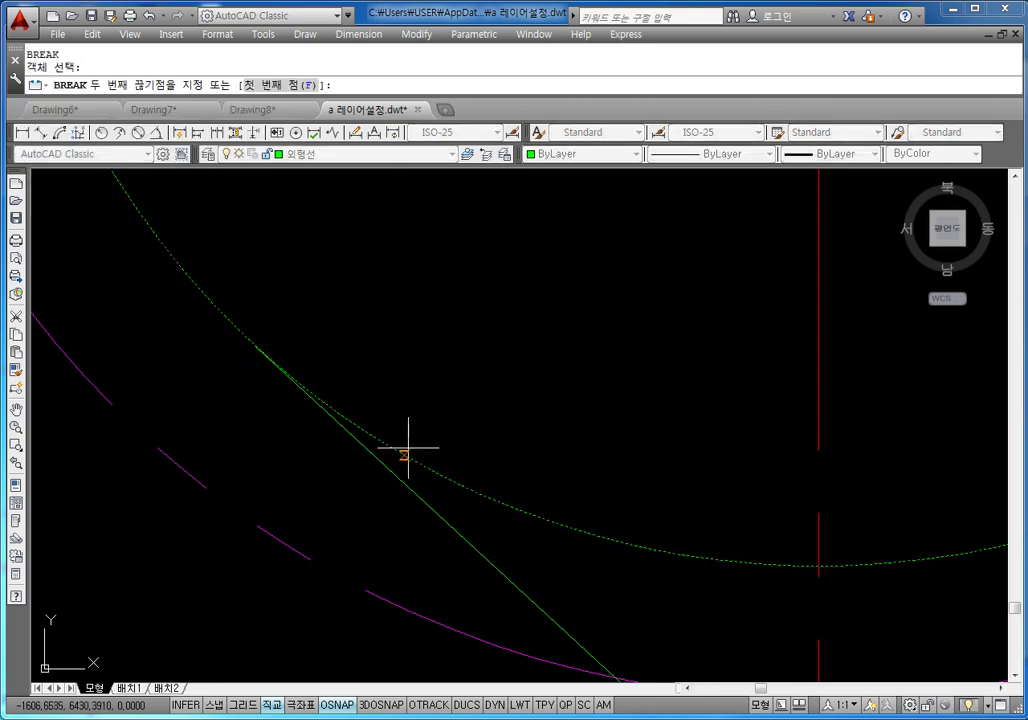
type("f")
key("Return")
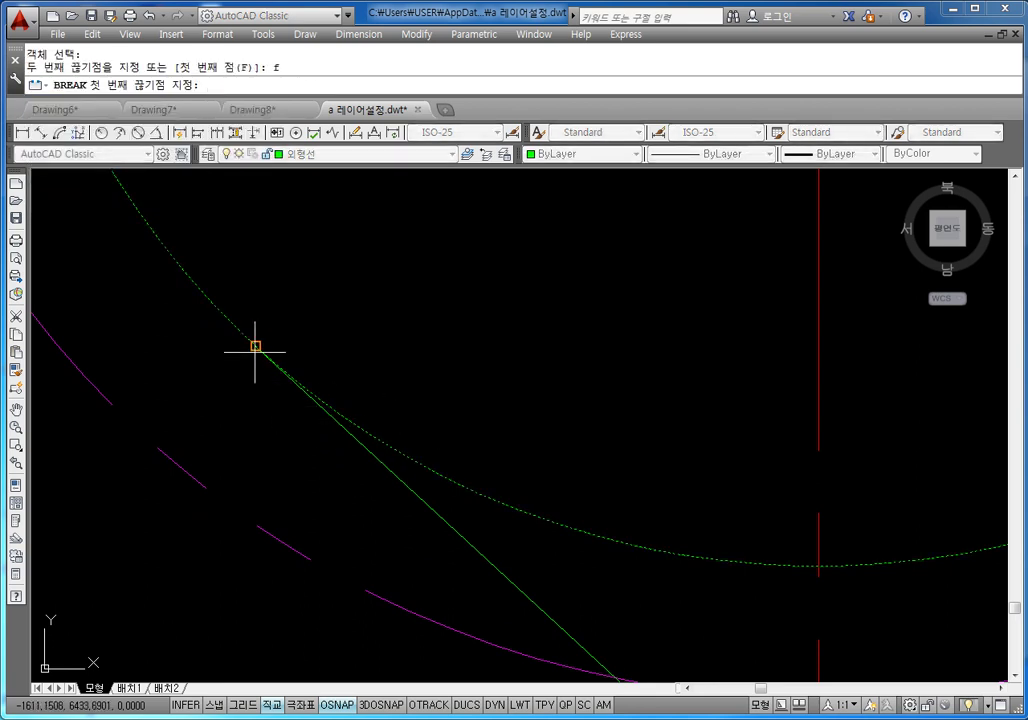
left_click(254, 346)
left_click(300, 380)
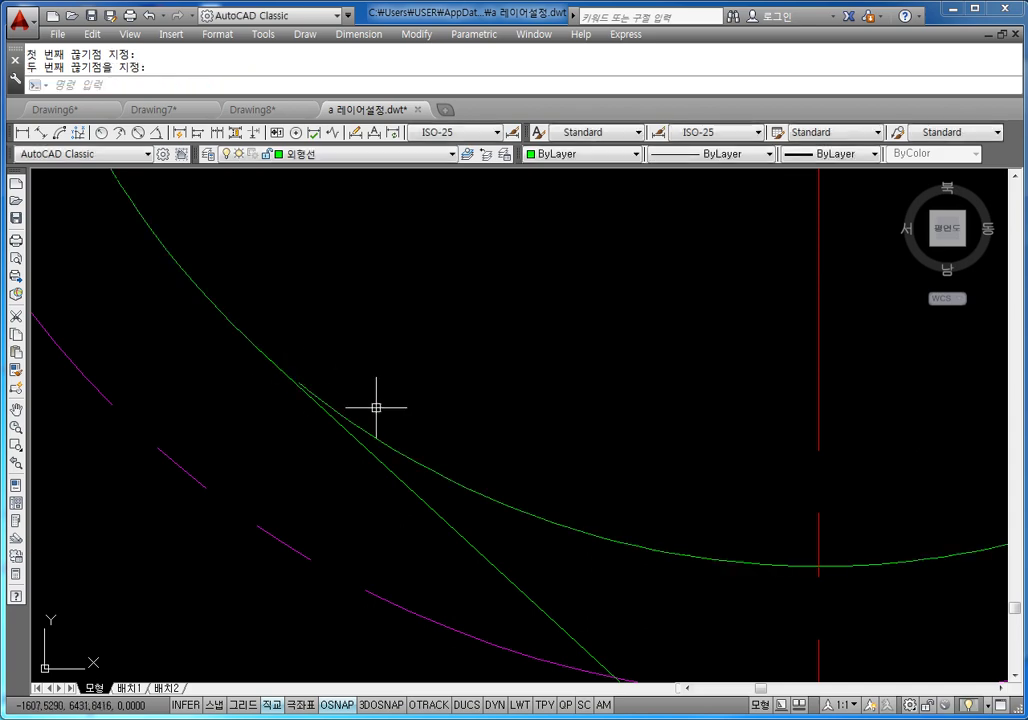
scroll(778, 447, "down", 3)
scroll(865, 441, "down", 2)
scroll(865, 441, "up", 2)
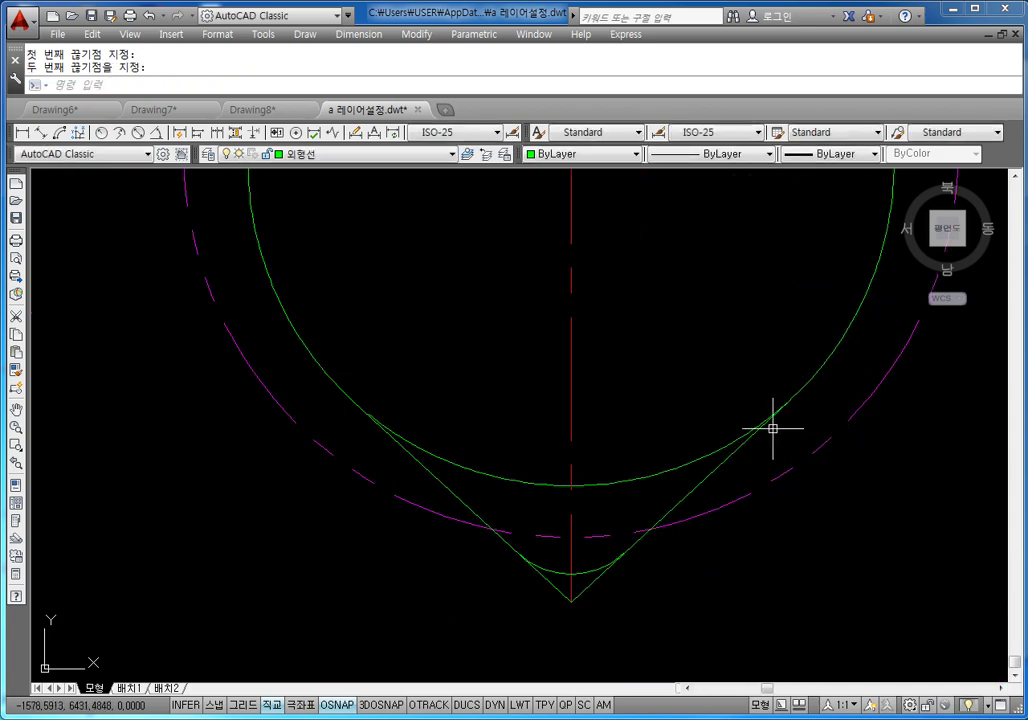
Break the green circle again at the right tangent point of the V lines
key("Return")
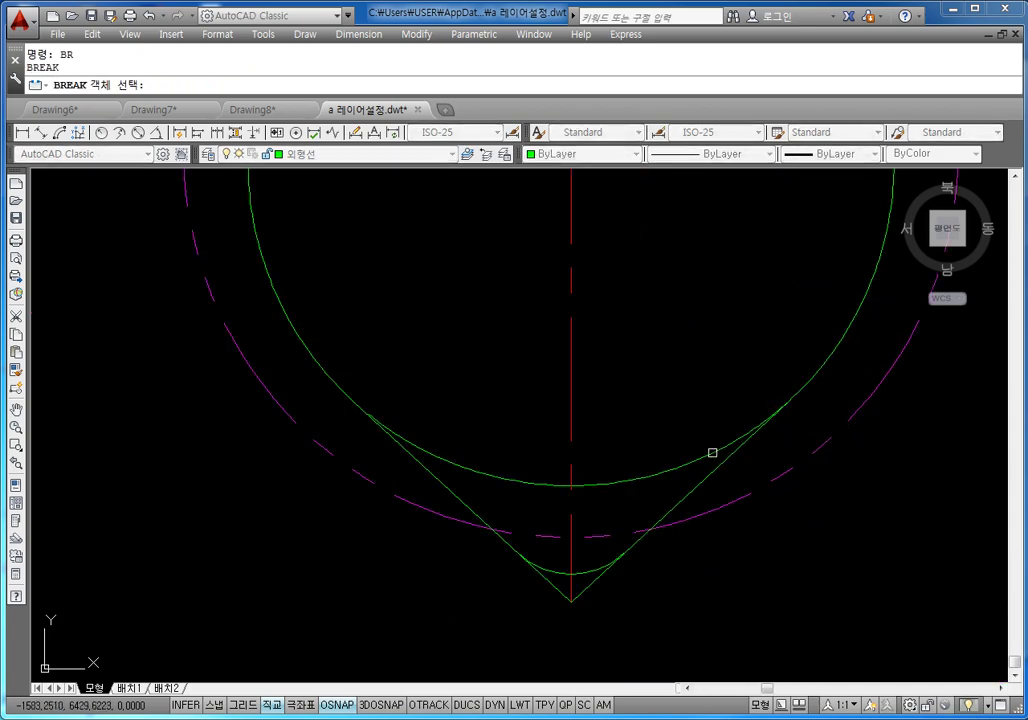
left_click(709, 453)
key("Return")
scroll(764, 406, "up", 4)
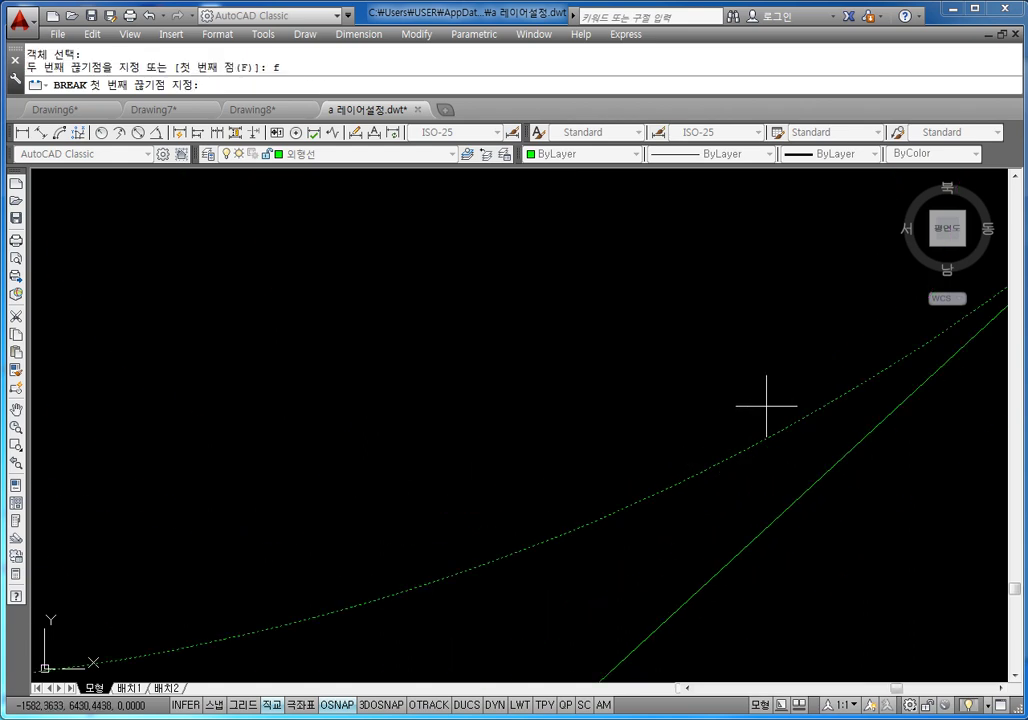
mouse_move(764, 406)
middle_mouse_down()
mouse_move(808, 404)
mouse_move(623, 527)
middle_mouse_up()
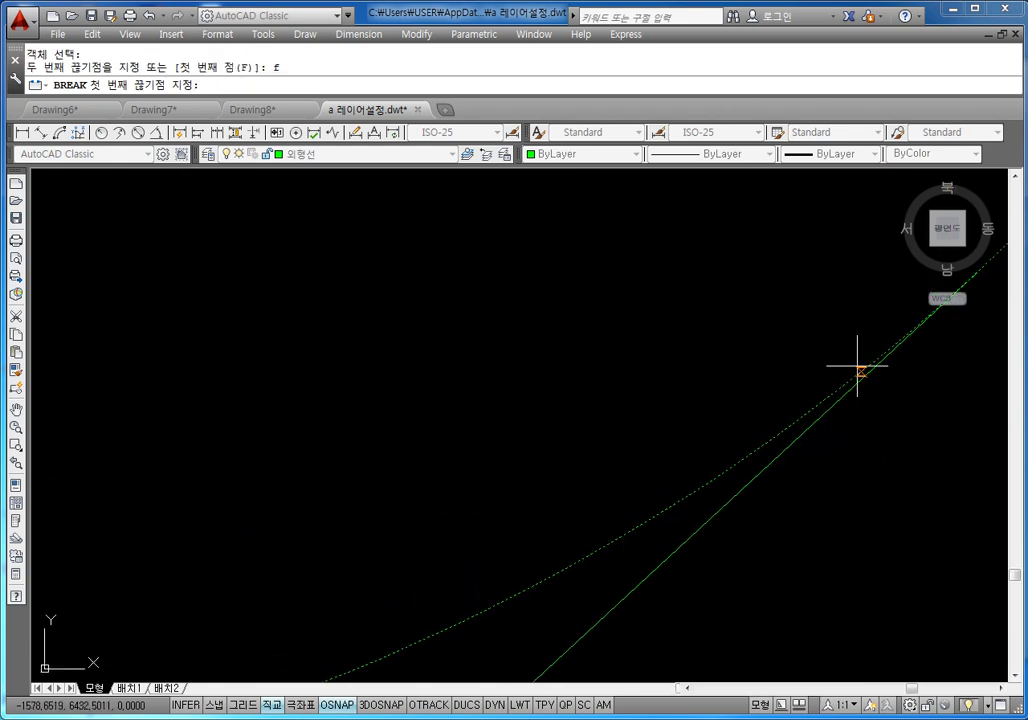
left_click(888, 344)
middle_click_drag(888, 344, 870, 399)
left_click(819, 402)
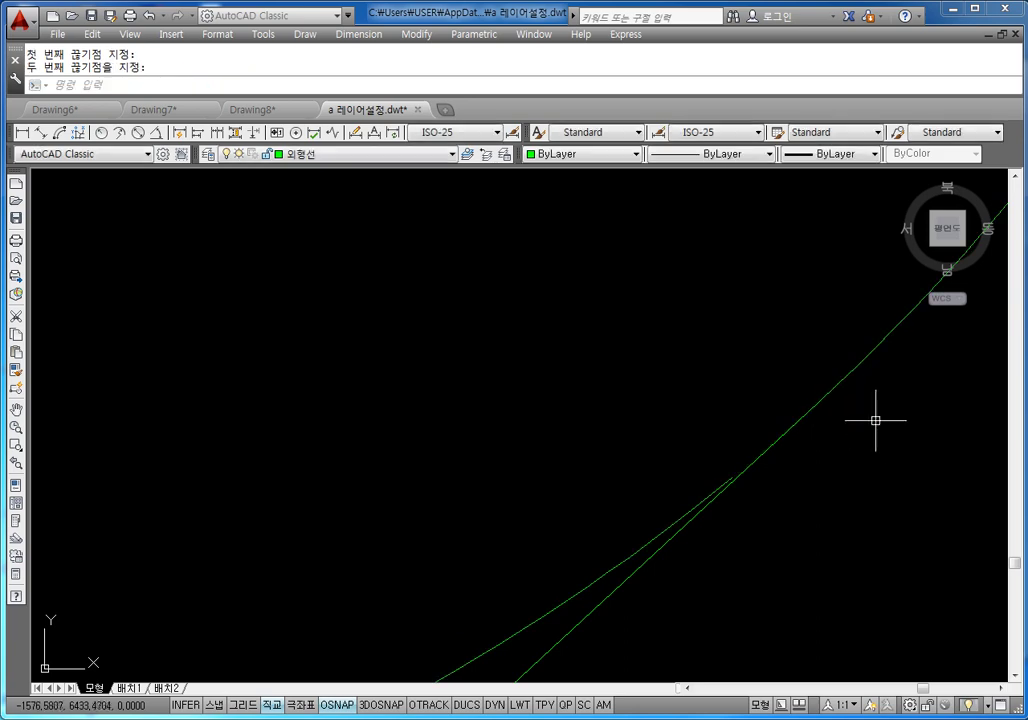
scroll(877, 420, "down", 3)
scroll(870, 441, "down", 2)
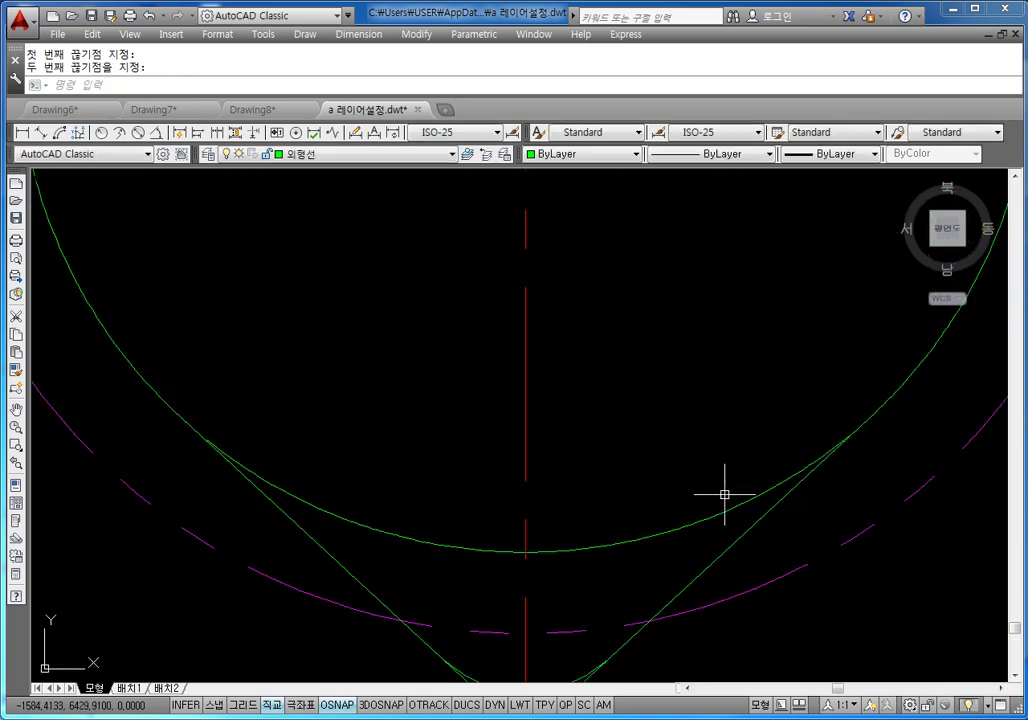
key("Escape")
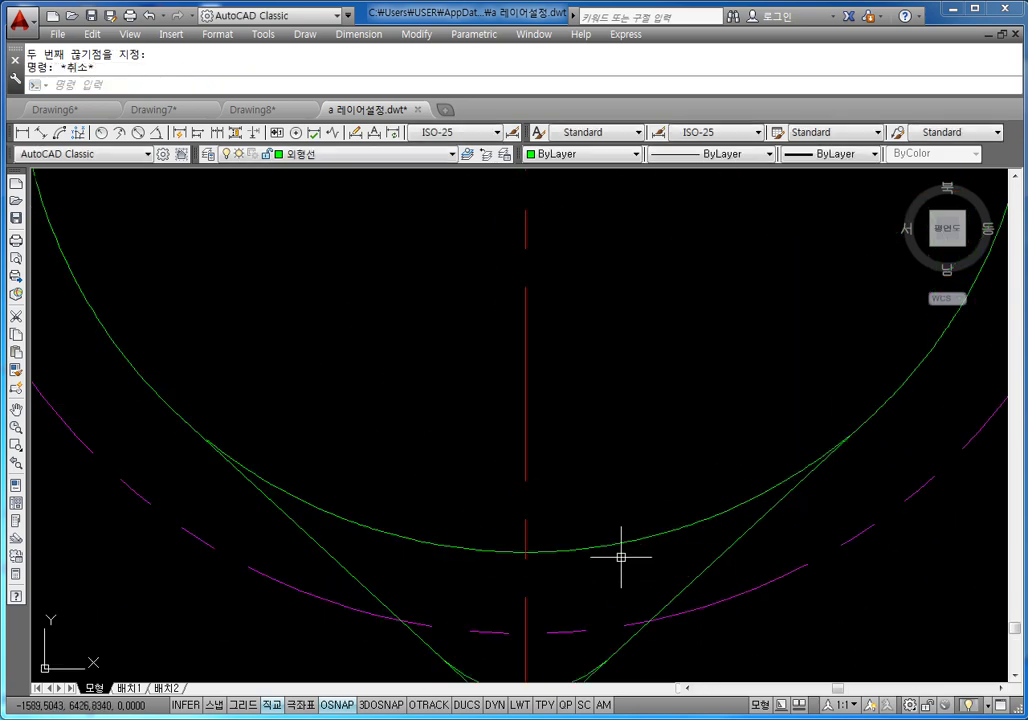
Move the circle's lower arc between the tangent points onto the 가상선 layer
left_click(615, 544)
left_click(354, 166)
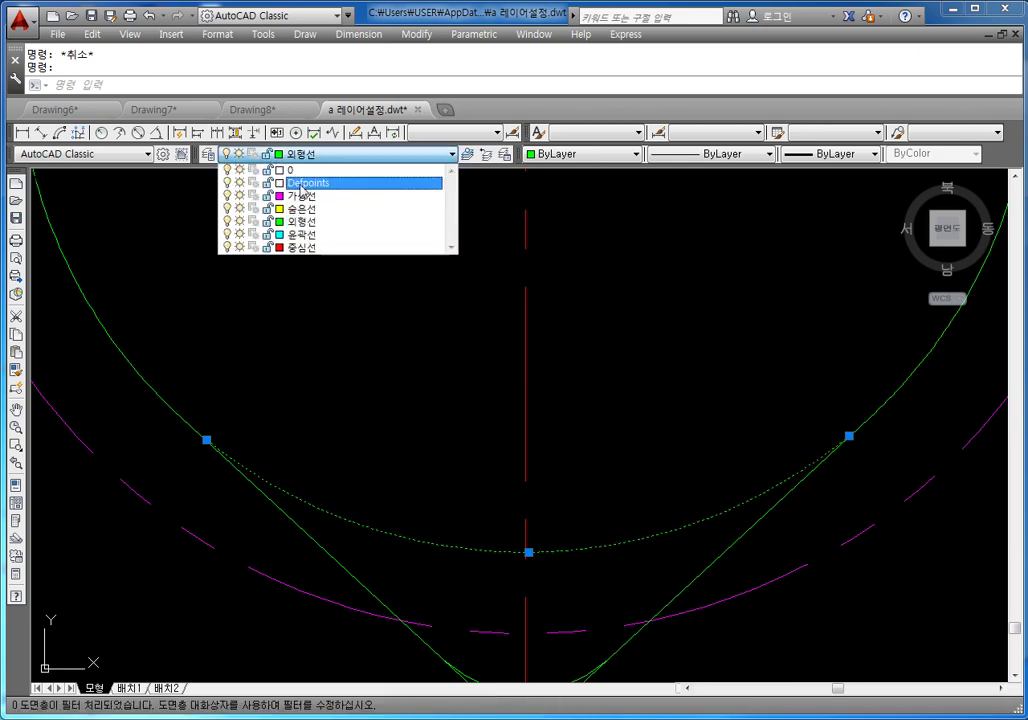
left_click(298, 190)
key("Escape")
scroll(436, 384, "down", 3)
scroll(459, 516, "up", 2)
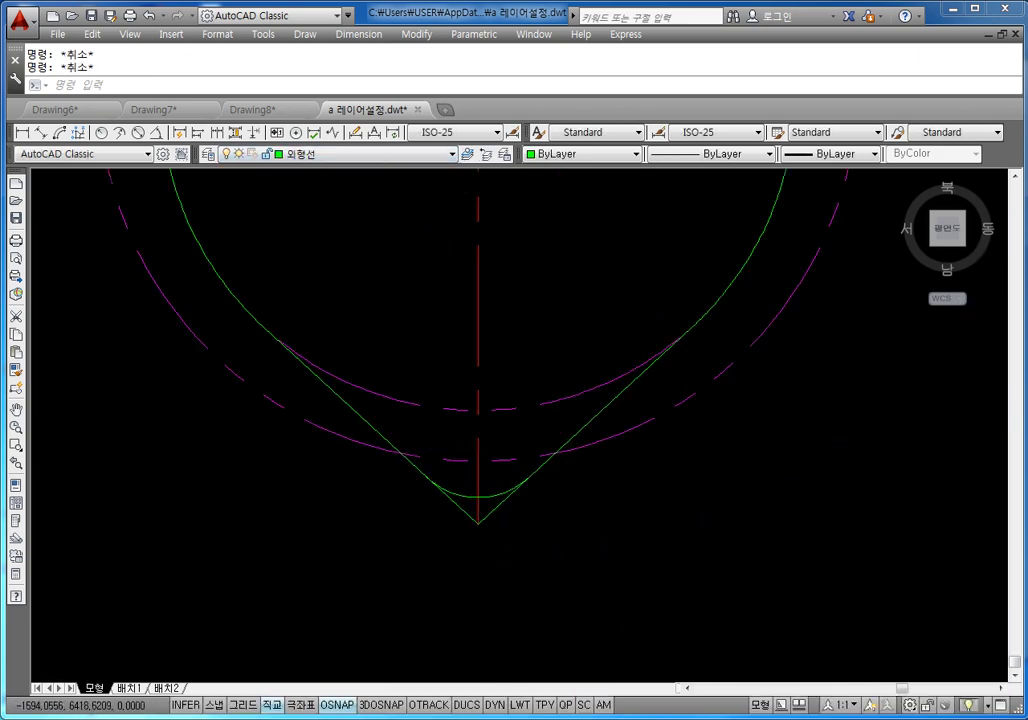
scroll(476, 483, "up", 4)
type("bㅋ")
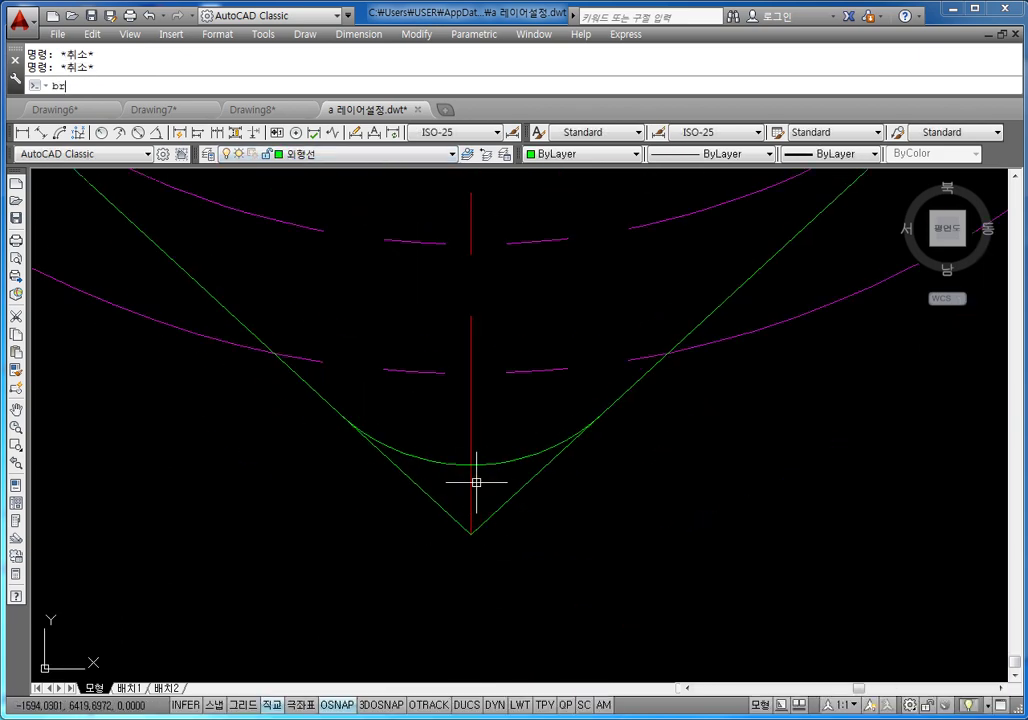
key("Return")
Split the left green V line where it meets the arc
scroll(315, 406, "up", 4)
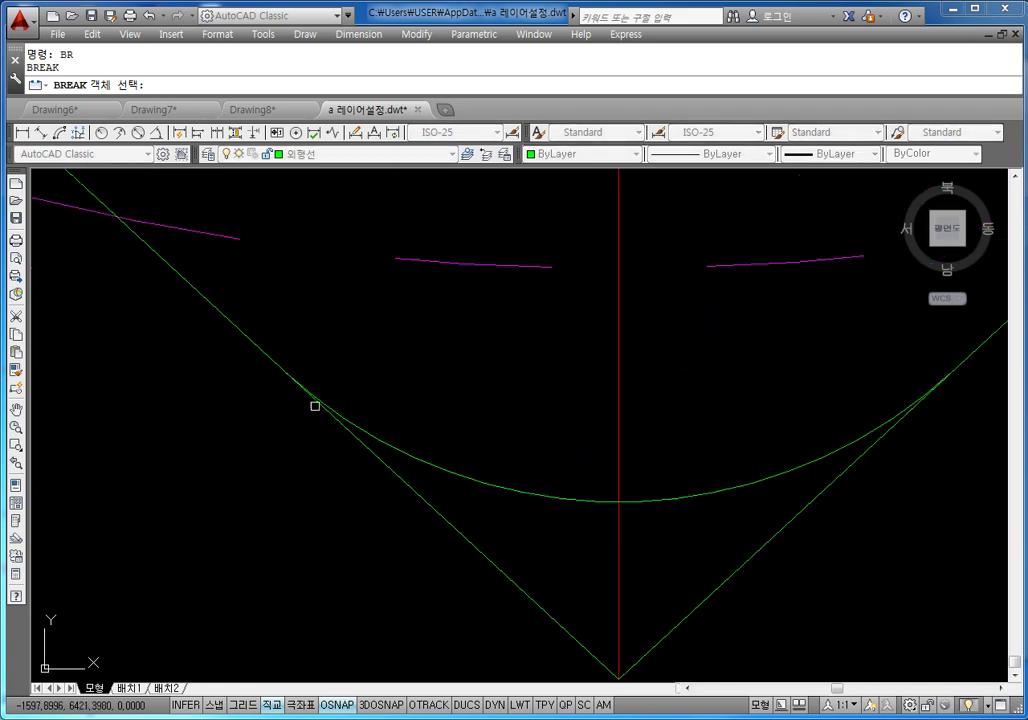
left_click(405, 454)
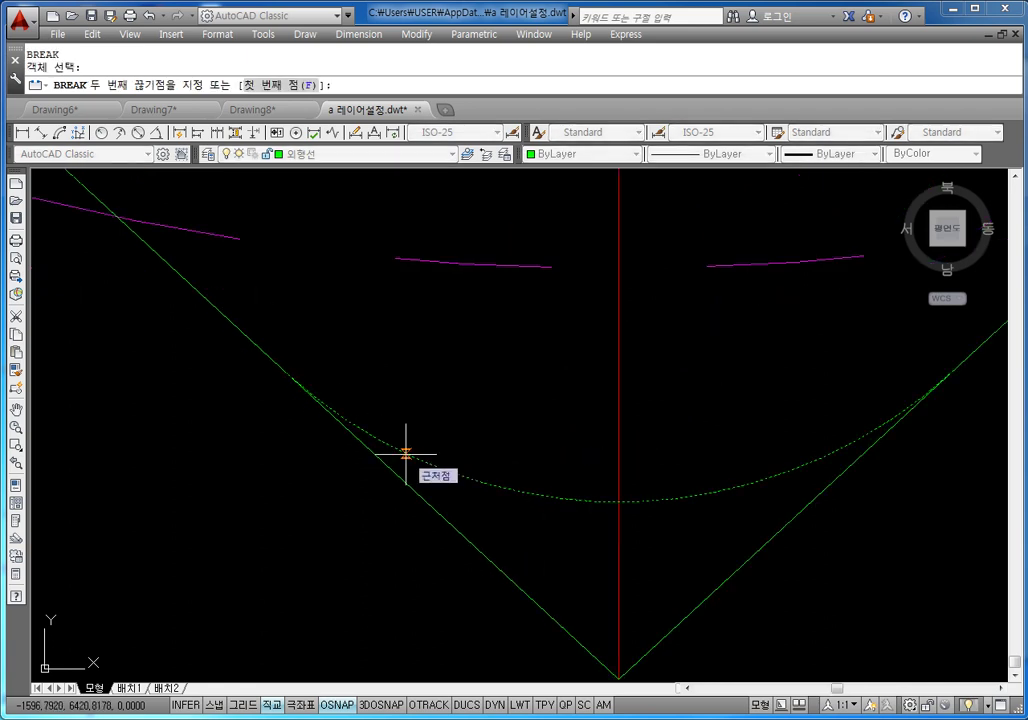
key("Escape")
key("Escape")
key("Escape")
type("br")
key("Return")
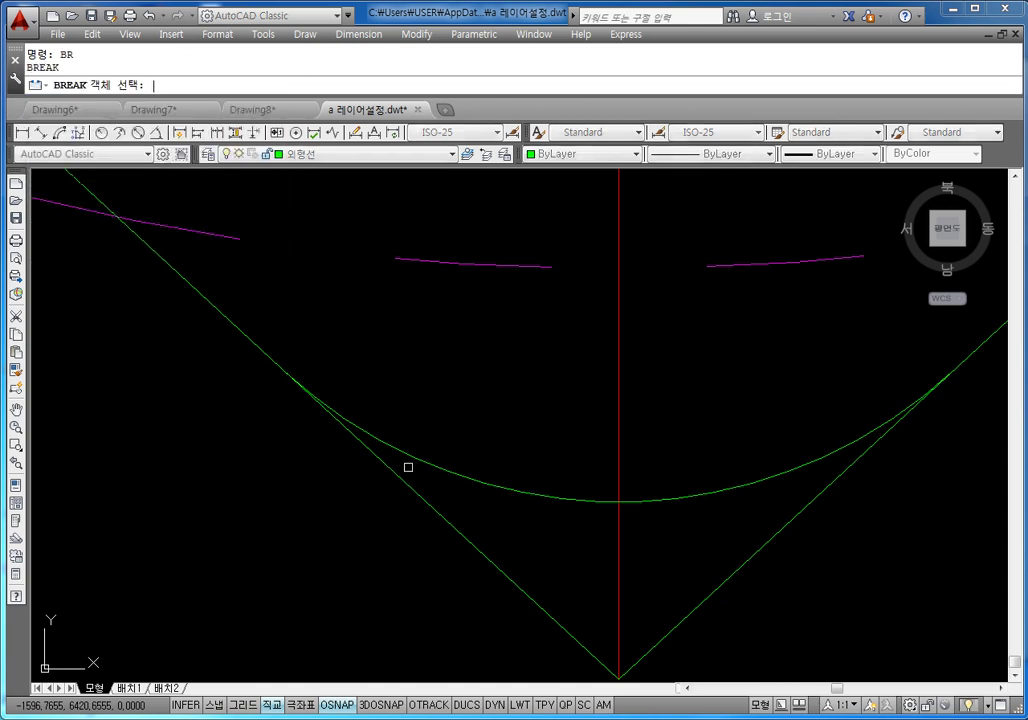
left_click(403, 487)
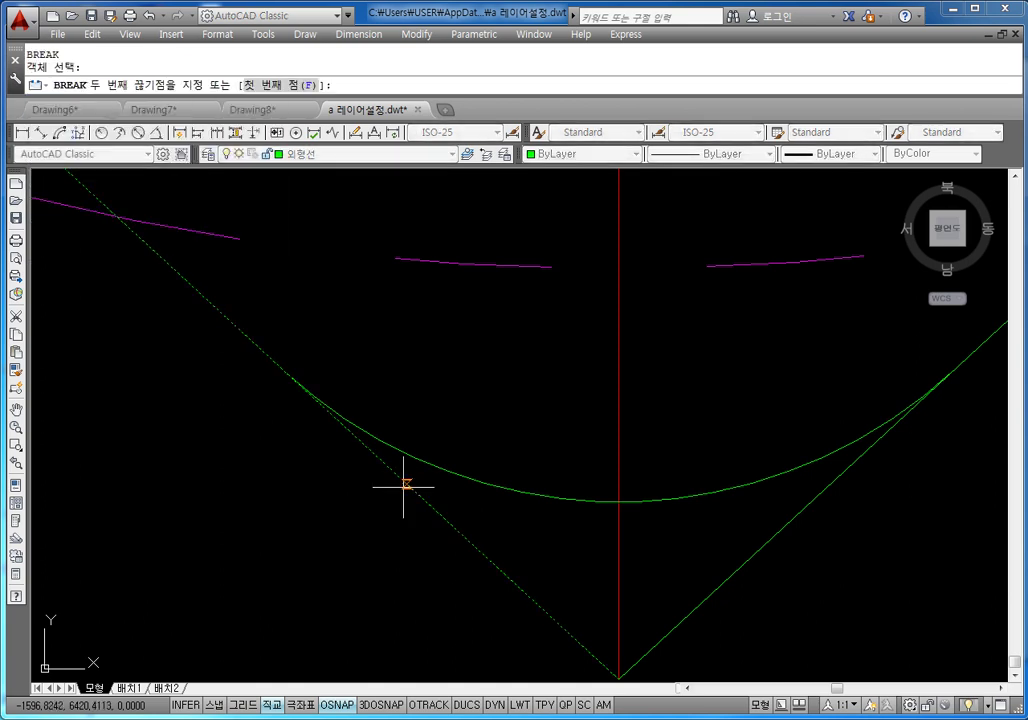
type("f")
key("Return")
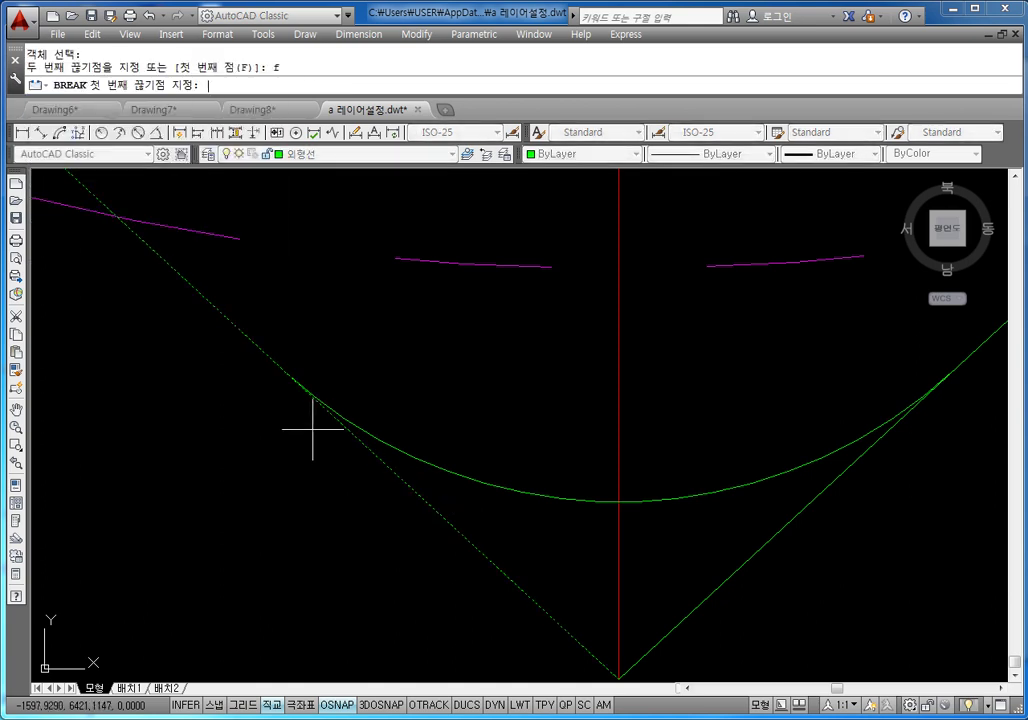
left_click(298, 389)
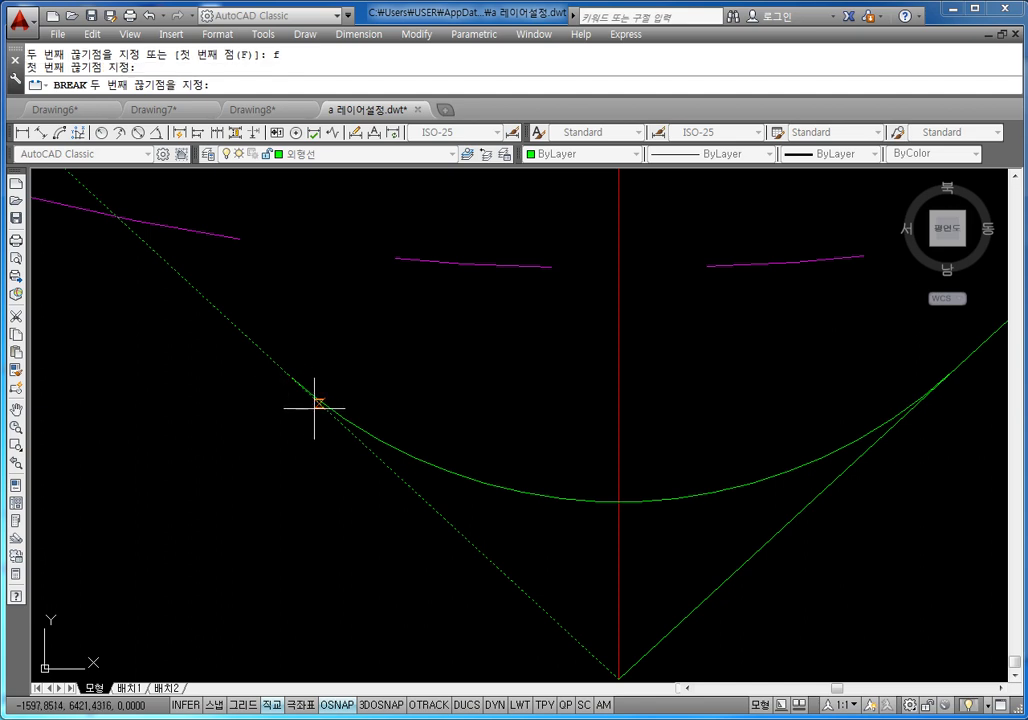
left_click(300, 390)
type("ㅂ")
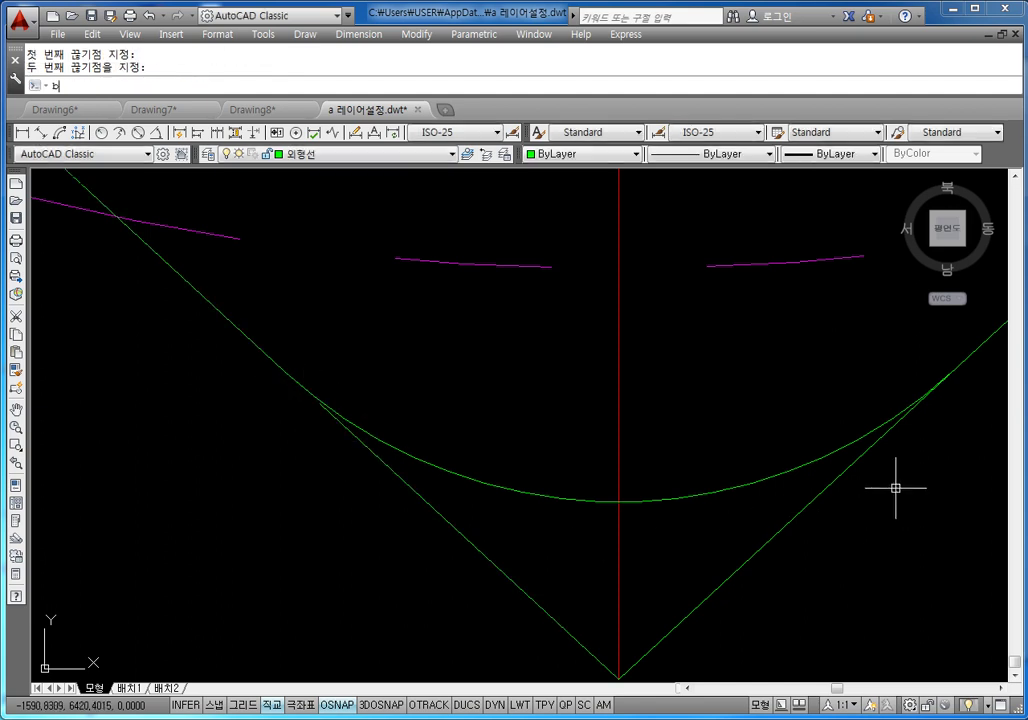
type("BR")
Split the right green V line at its intersection with the arc
key("Return")
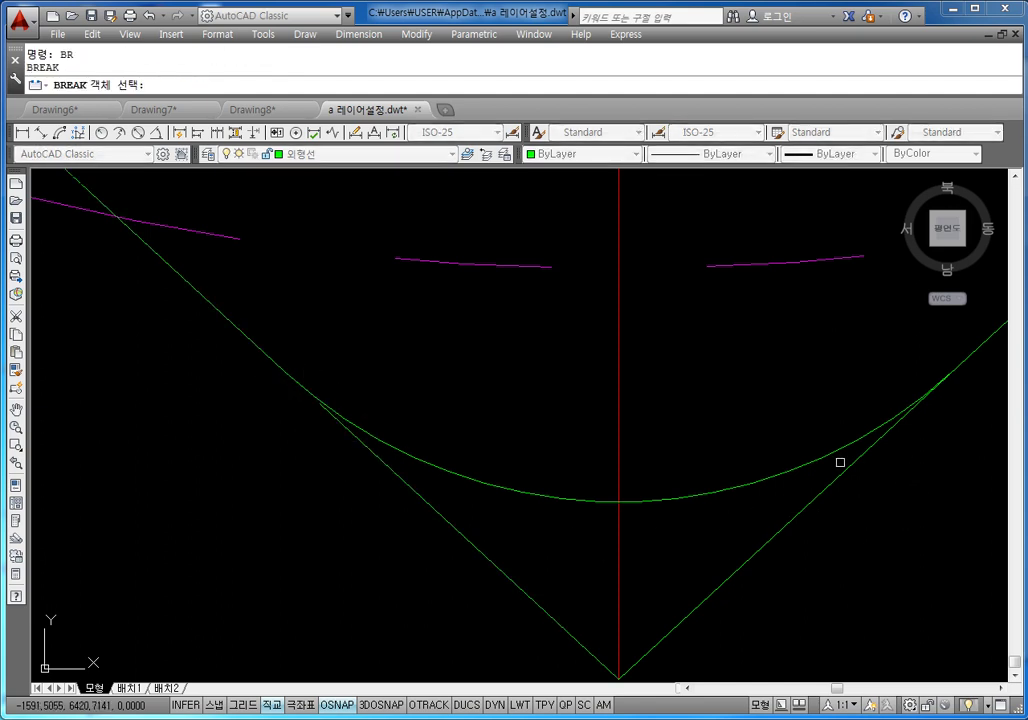
left_click(844, 472)
key("Return")
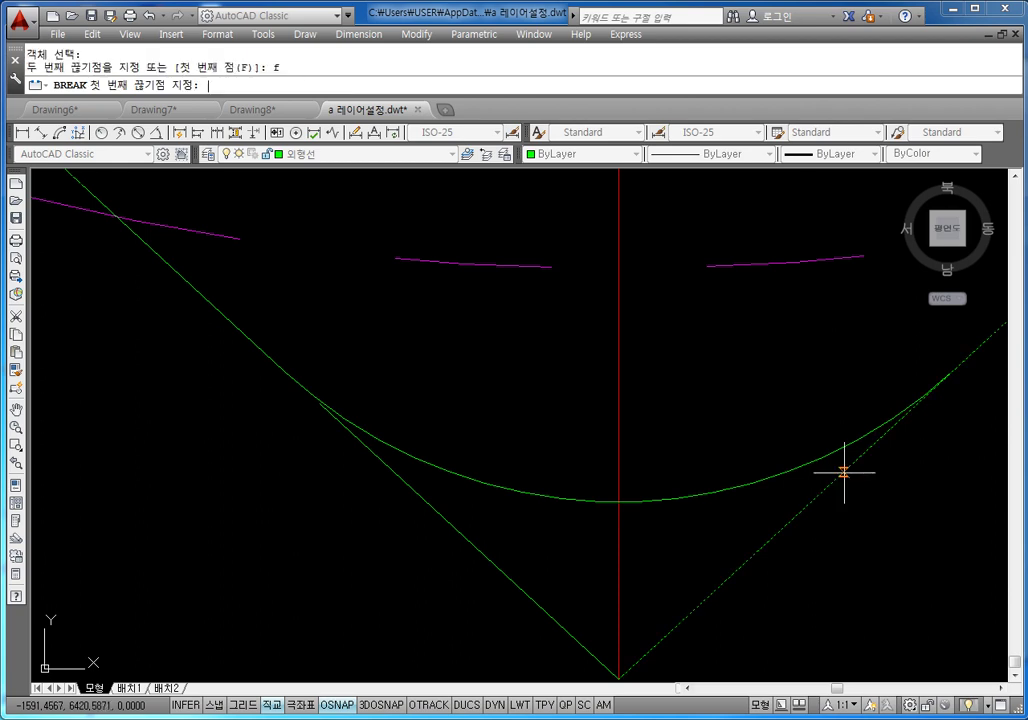
left_click(928, 396)
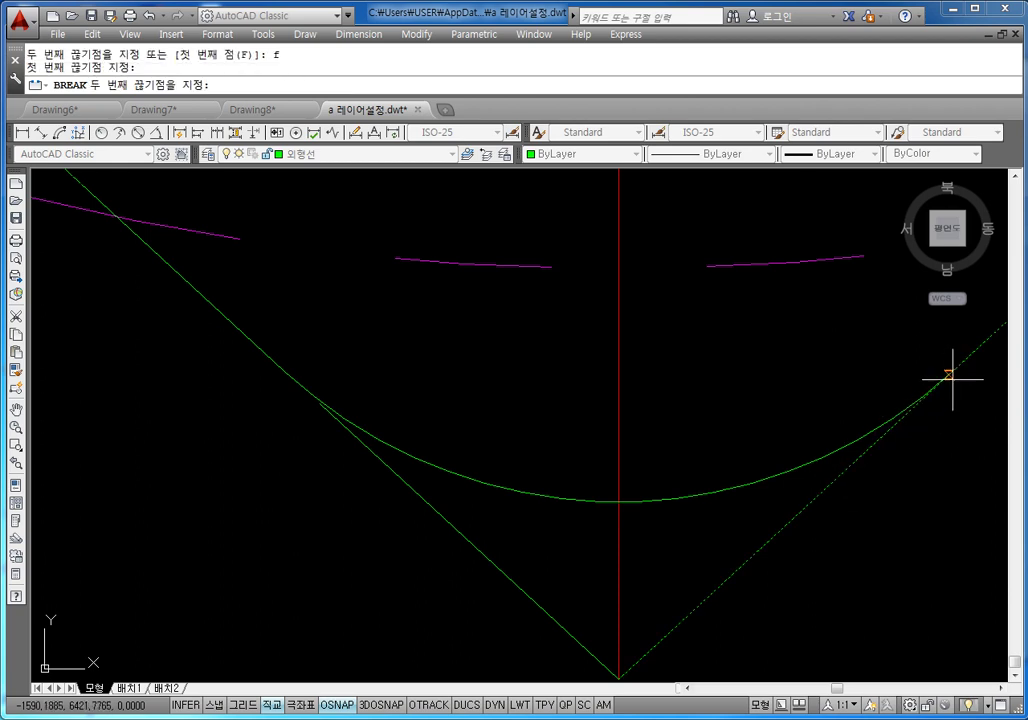
key("Escape")
scroll(952, 455, "down", 2)
middle_click_drag(952, 459, 722, 468)
Select the lower left V segment below the arc
key("Escape")
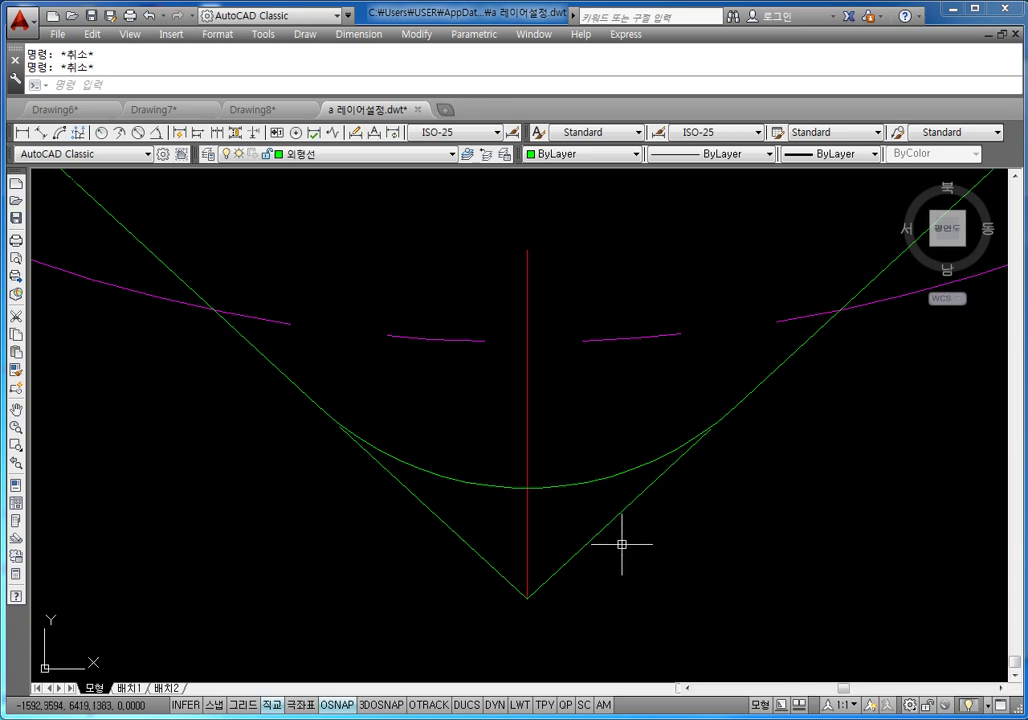
left_click(620, 544)
left_click(567, 590)
Put both lower V segments on the 가상선 layer so they show as magenta dashed lines
left_click(512, 576)
left_click(480, 544)
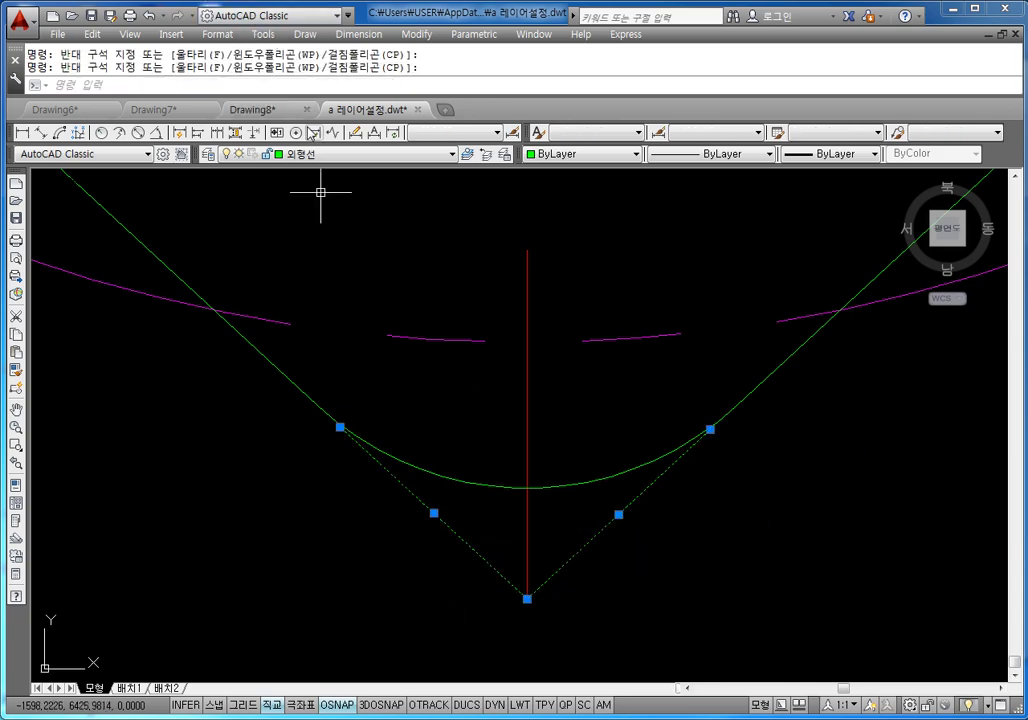
left_click(340, 153)
left_click(300, 199)
key("Escape")
key("Escape")
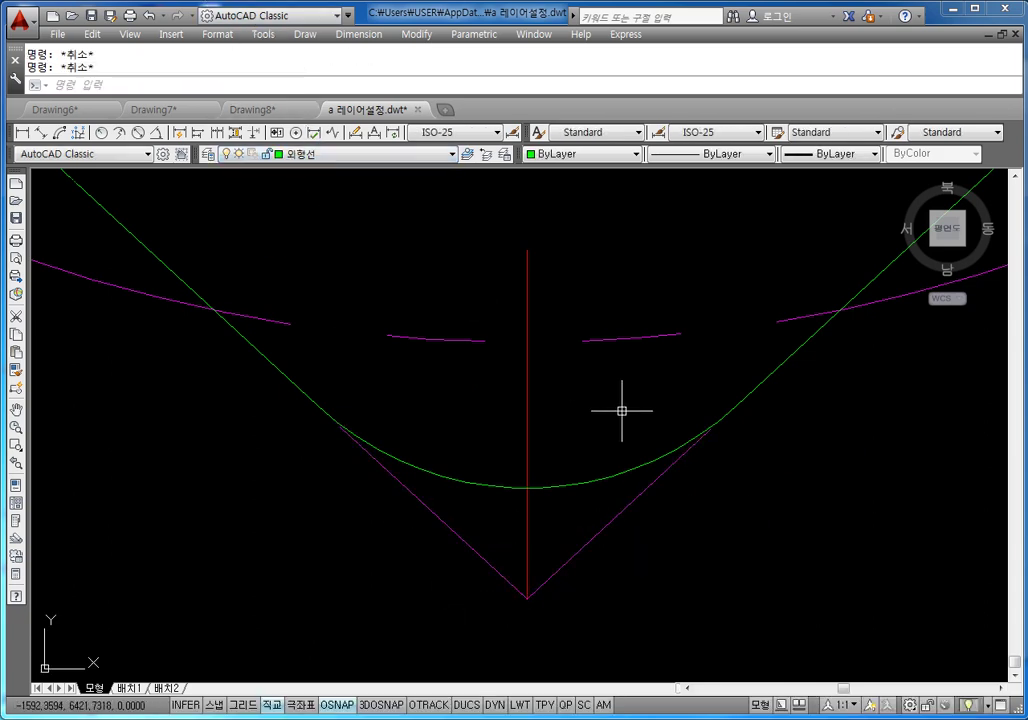
scroll(660, 380, "down", 2)
scroll(620, 468, "down", 2)
scroll(624, 431, "down", 3)
scroll(634, 388, "up", 2)
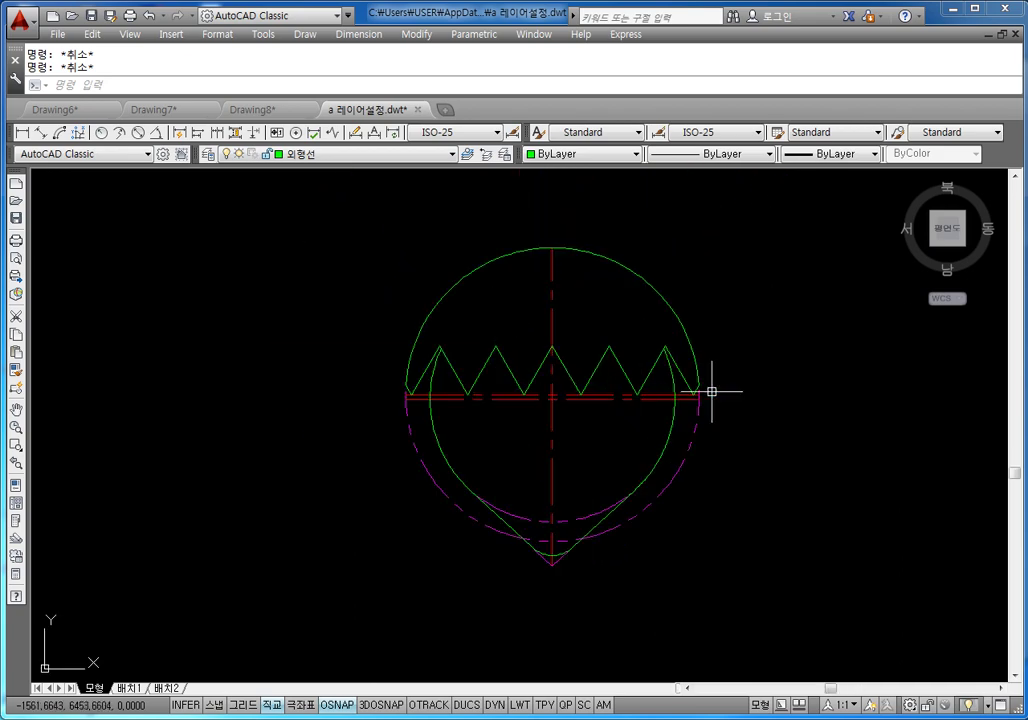
middle_click_drag(608, 338, 564, 415)
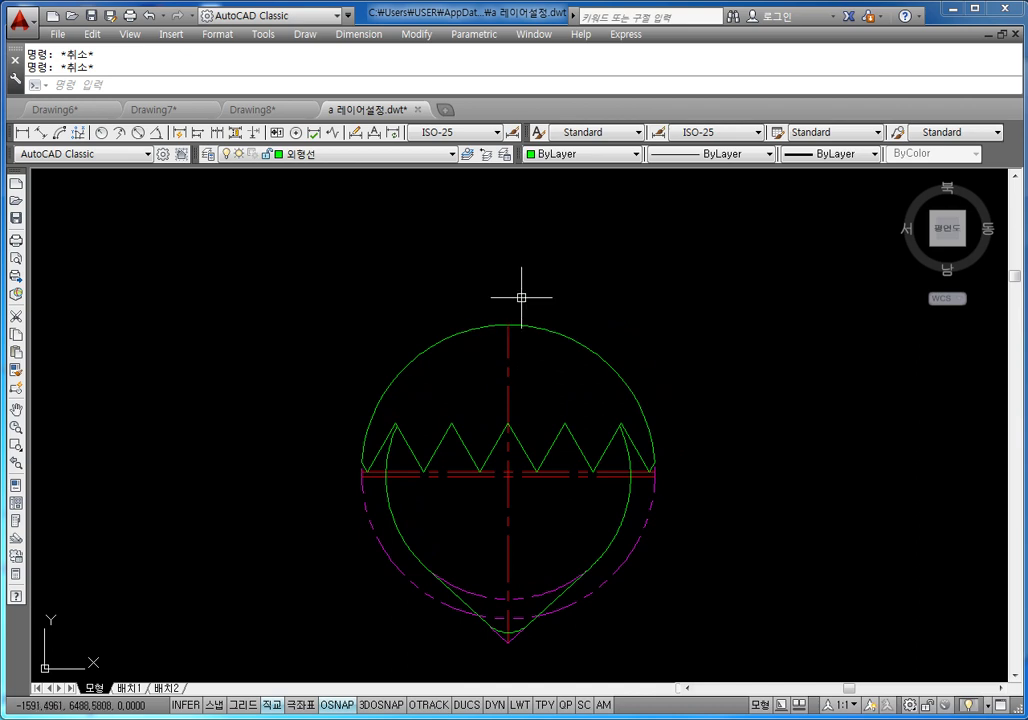
Draw a vertical line up from the circle's top point
type("l")
key("Return")
left_click(508, 325)
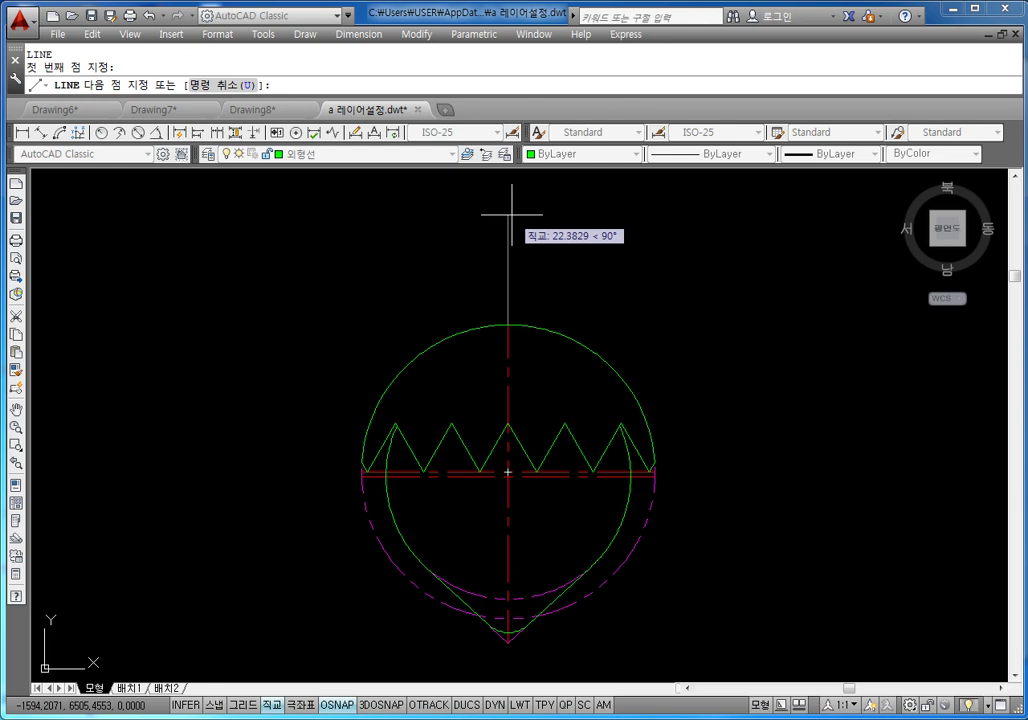
type("4")
key("Return")
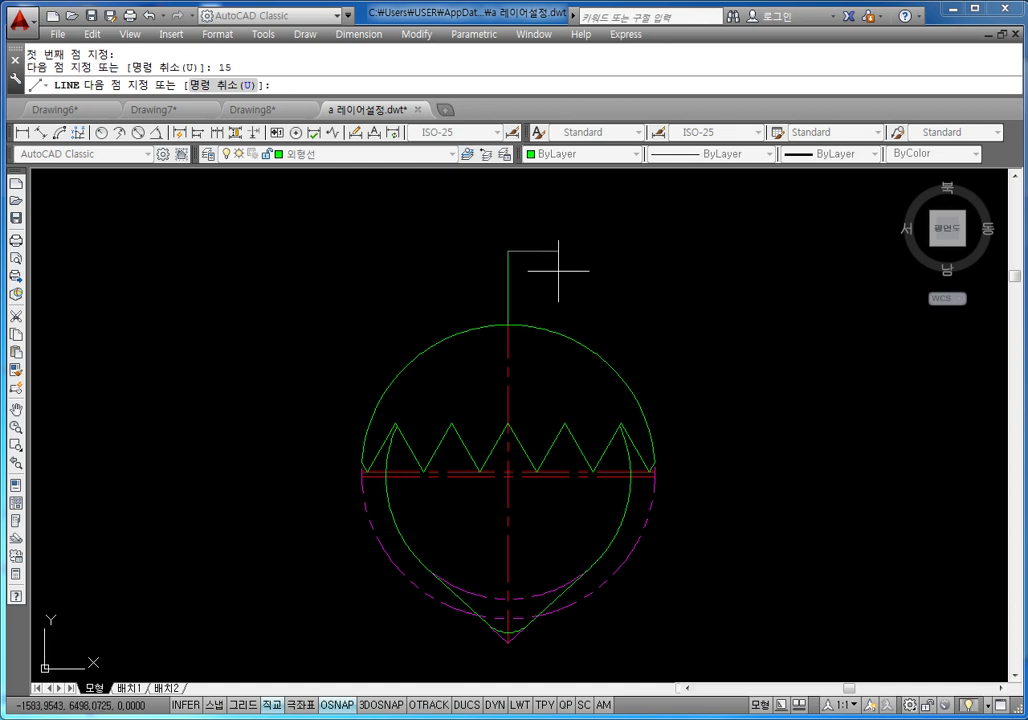
key("Escape")
key("Escape")
Offset the vertical line 2 units to each side
type("o")
key("Return")
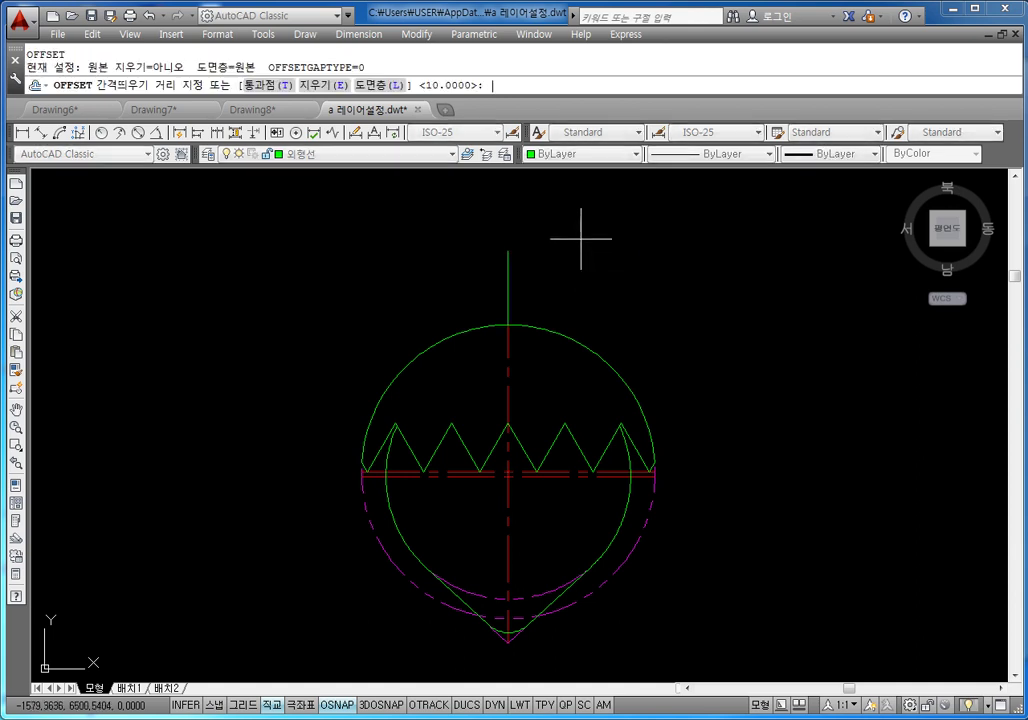
type("2")
key("Return")
left_click(508, 285)
left_click(493, 287)
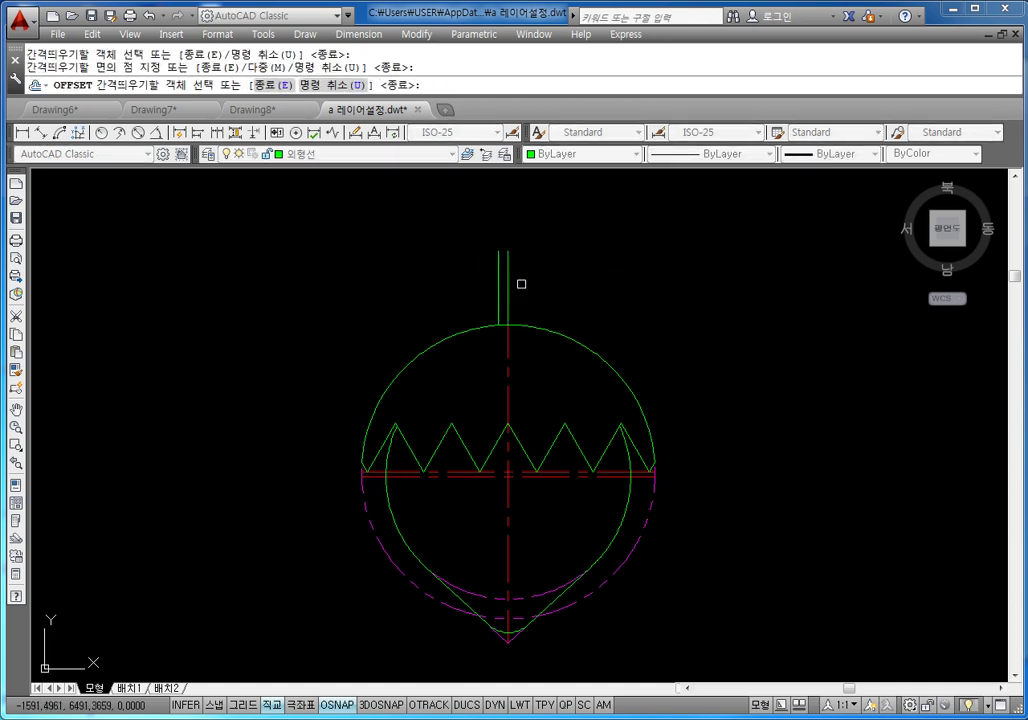
left_click(508, 285)
left_click(530, 280)
key("Escape")
Close the top of the two offset lines with a line and delete the middle line
key("Escape")
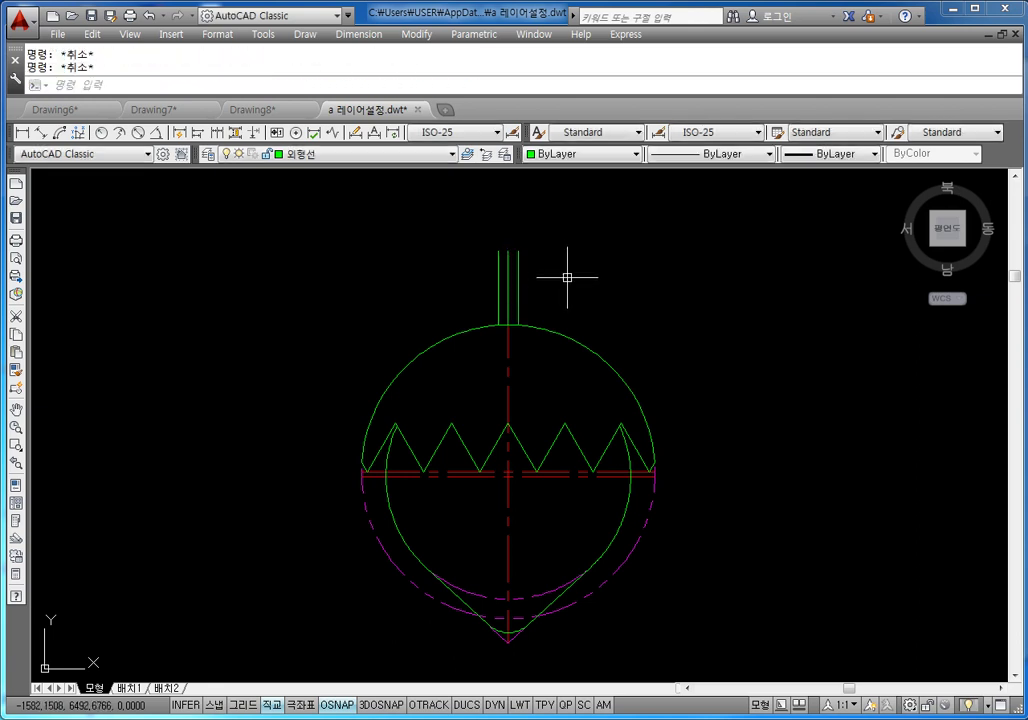
type("l")
key("Return")
left_click(498, 251)
left_click(518, 251)
key("Escape")
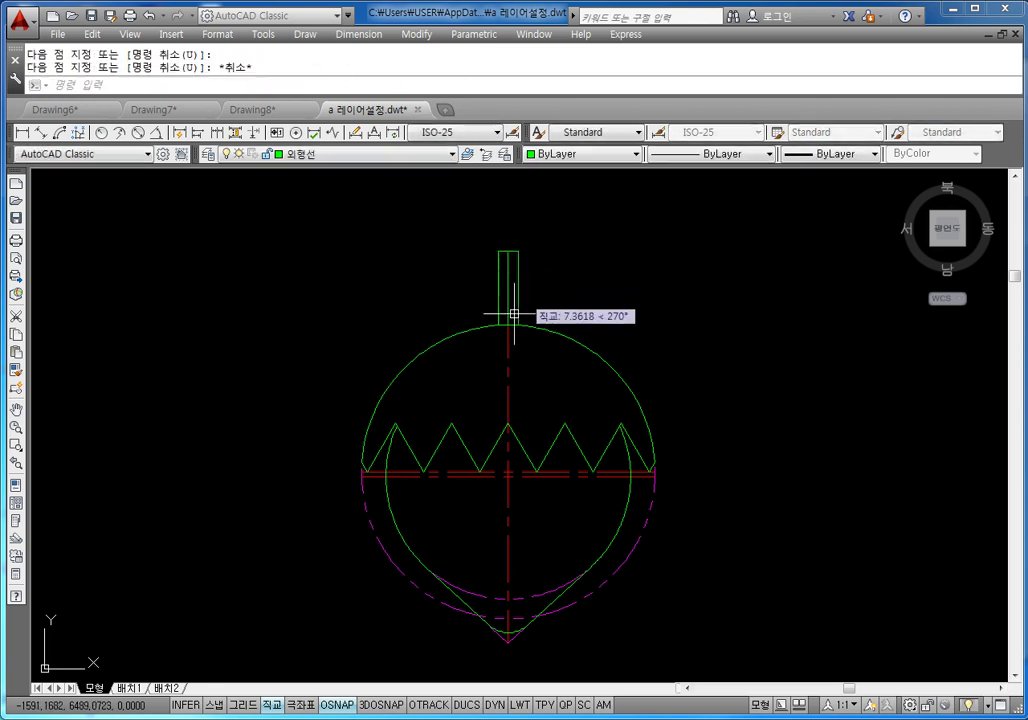
left_click(508, 288)
key("Delete")
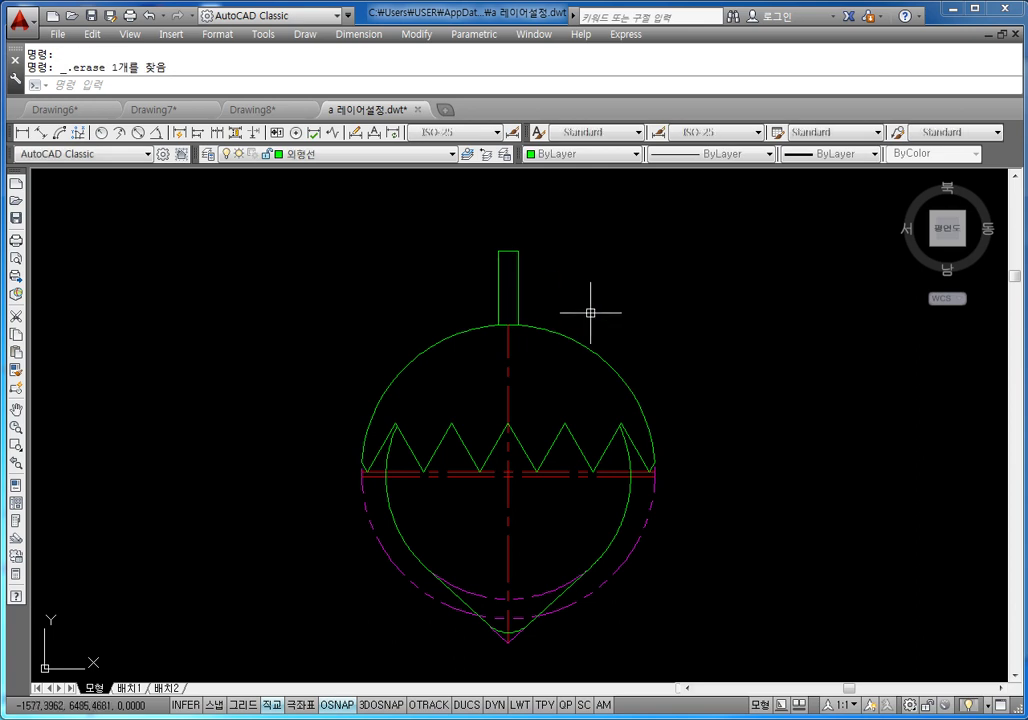
key("Escape")
key("Escape")
scroll(592, 380, "down", 4)
middle_click_drag(592, 380, 545, 337)
Start LENGTHEN with a DElta increment of 3
scroll(555, 298, "up", 2)
scroll(555, 302, "up", 2)
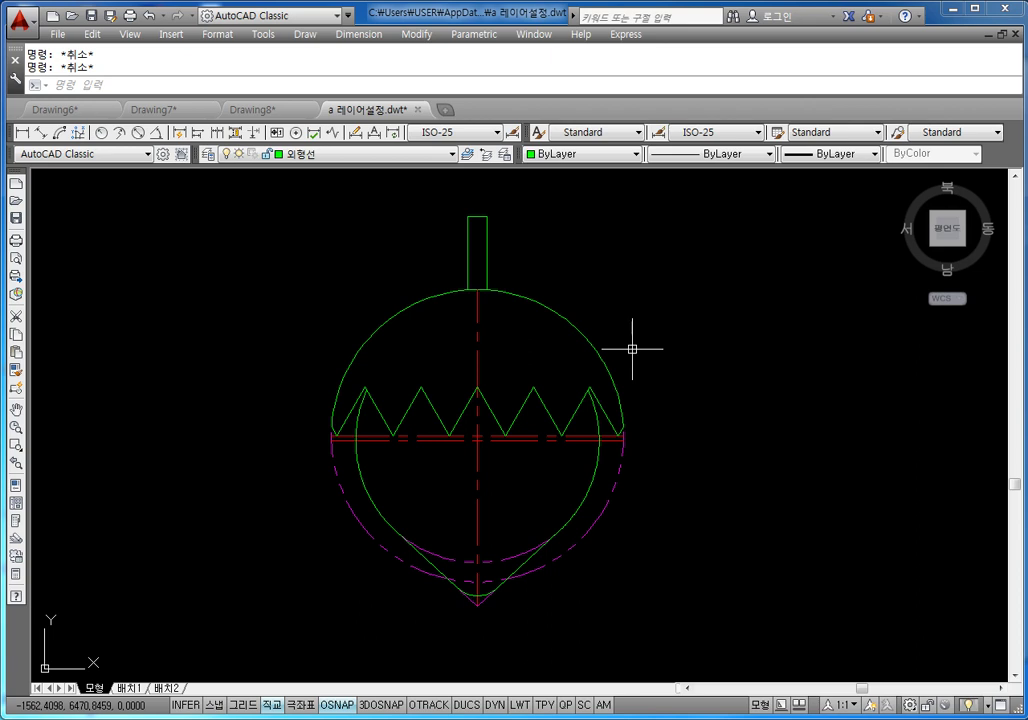
type("1")
key("Return")
type("de")
key("Return")
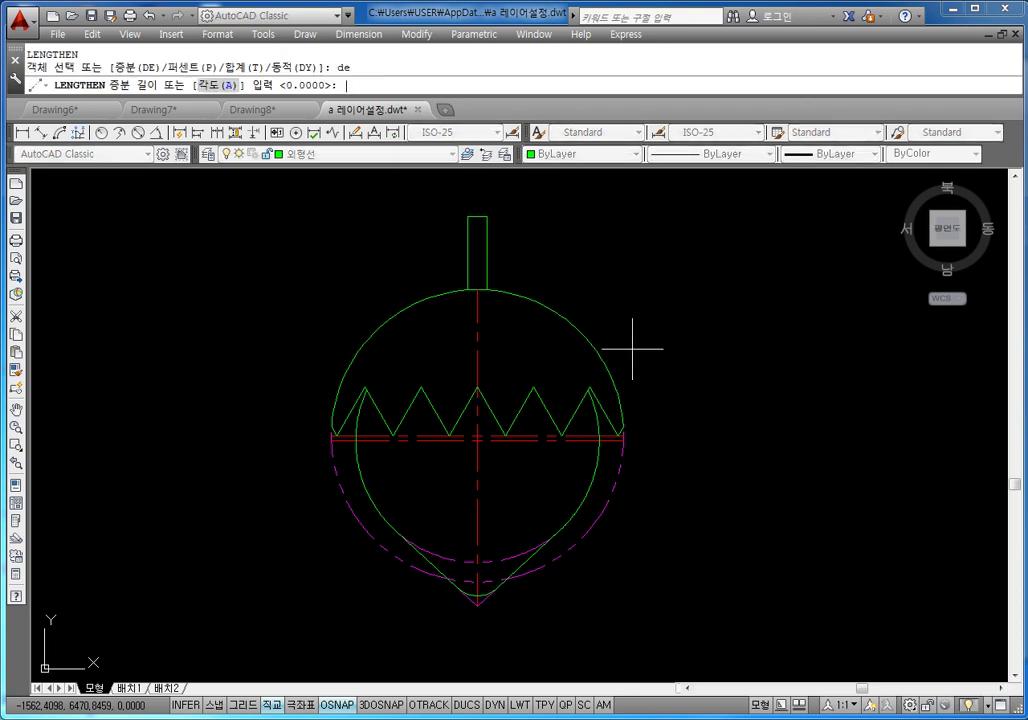
type("3")
key("Return")
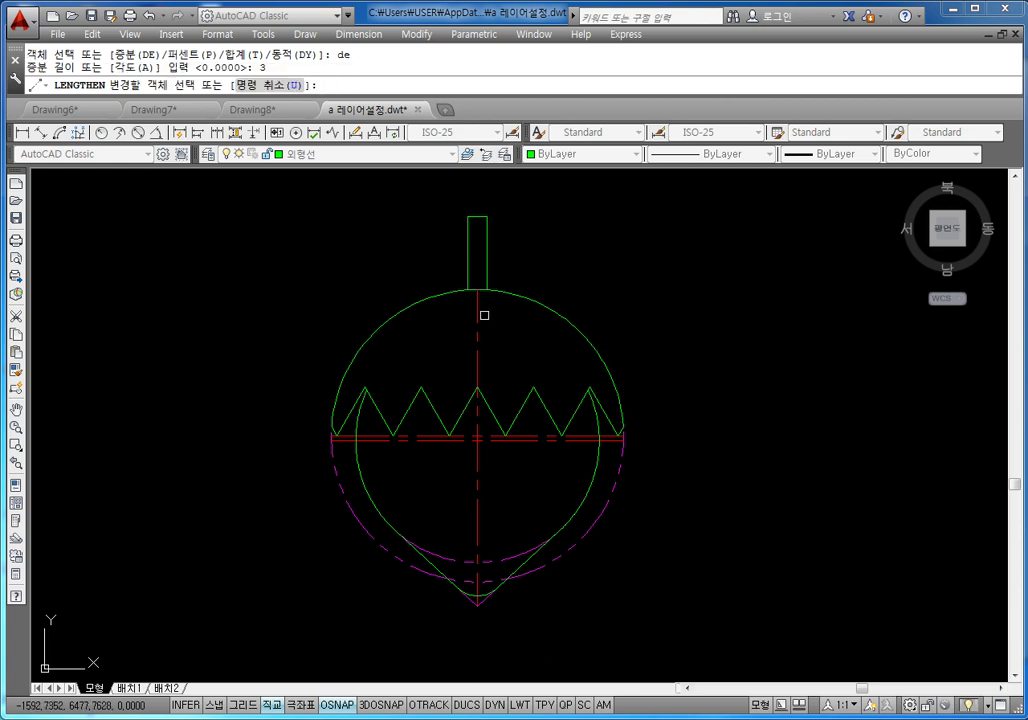
Extend the vertical centerline's ends and the horizontal centerline's right end by 3
left_click(478, 312)
left_click(478, 584)
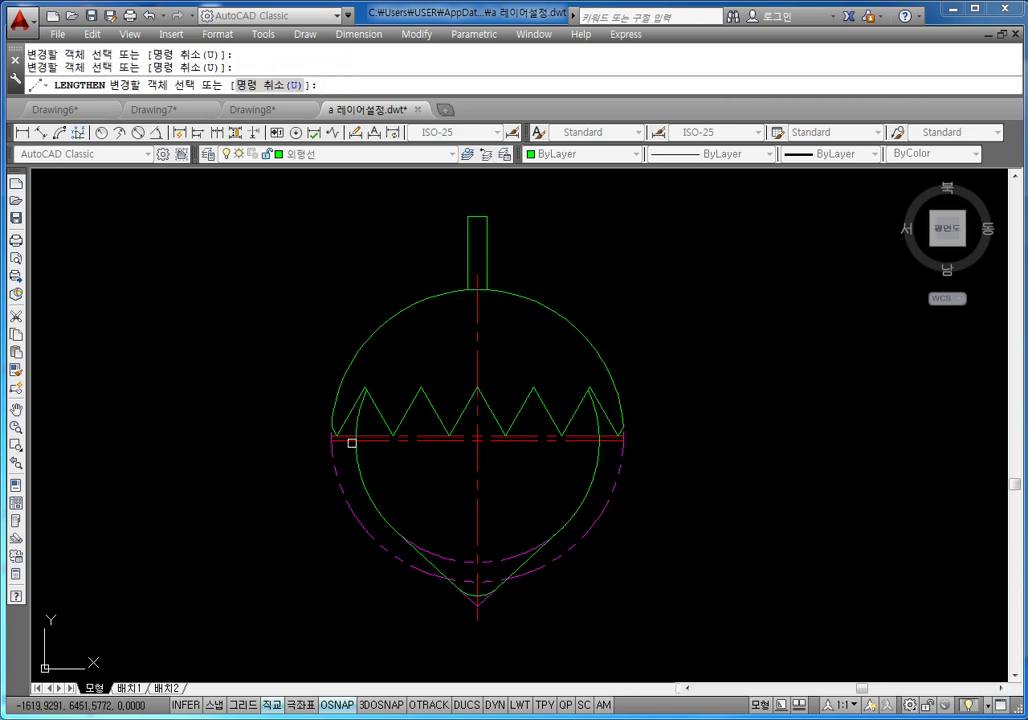
scroll(340, 438, "up", 2)
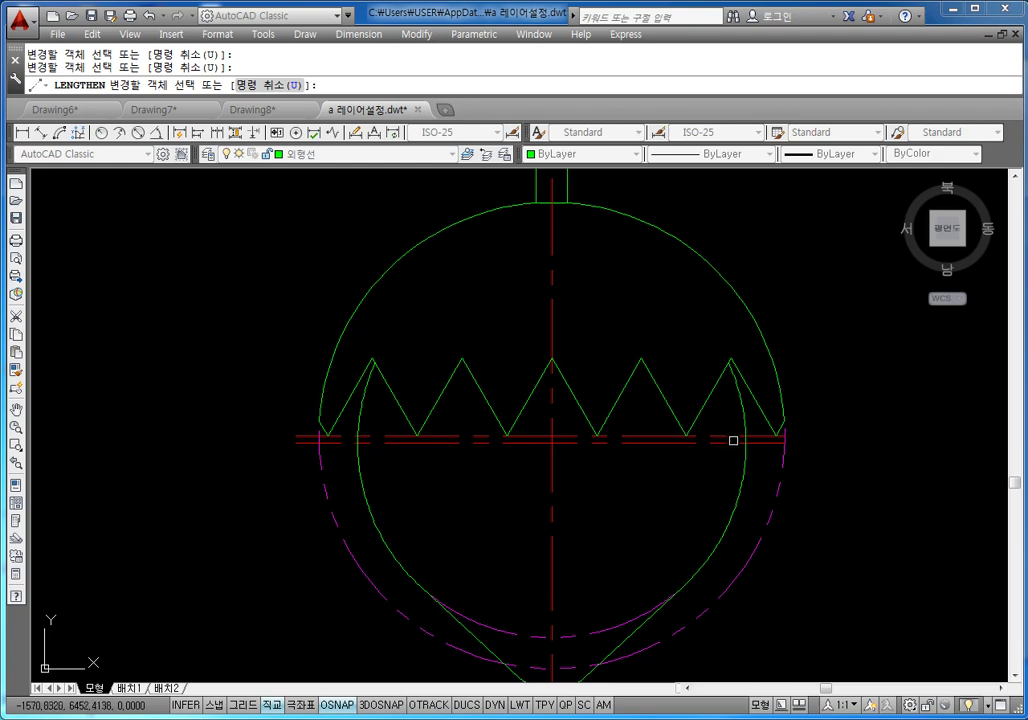
left_click(759, 441)
middle_click(759, 441)
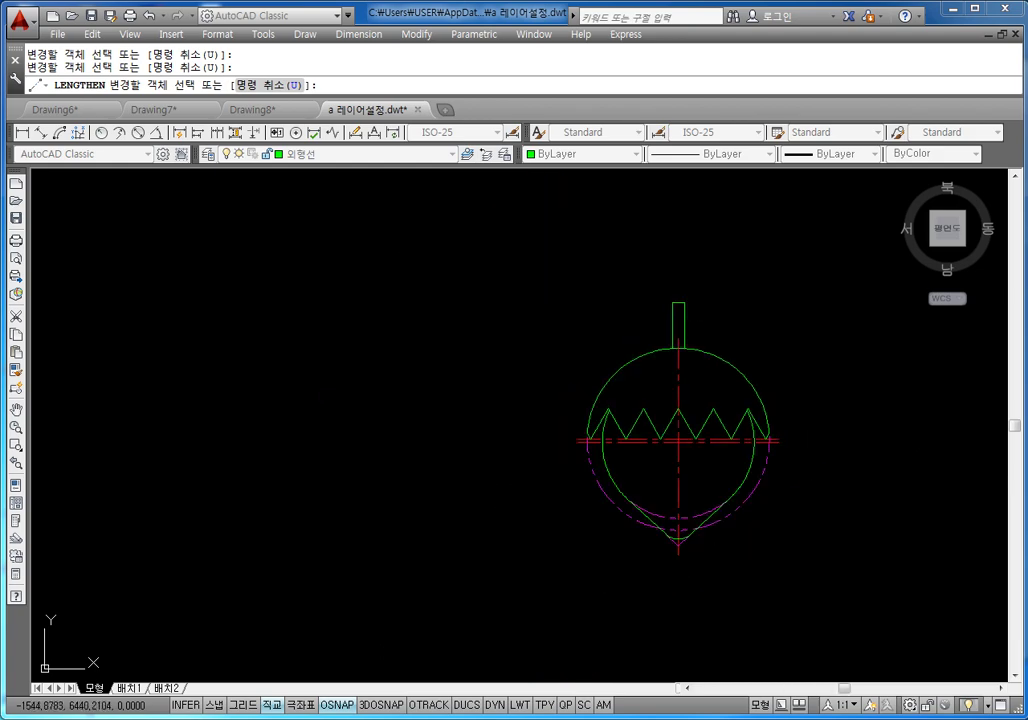
scroll(750, 455, "up", 2)
scroll(735, 470, "up", 2)
scroll(731, 473, "down", 2)
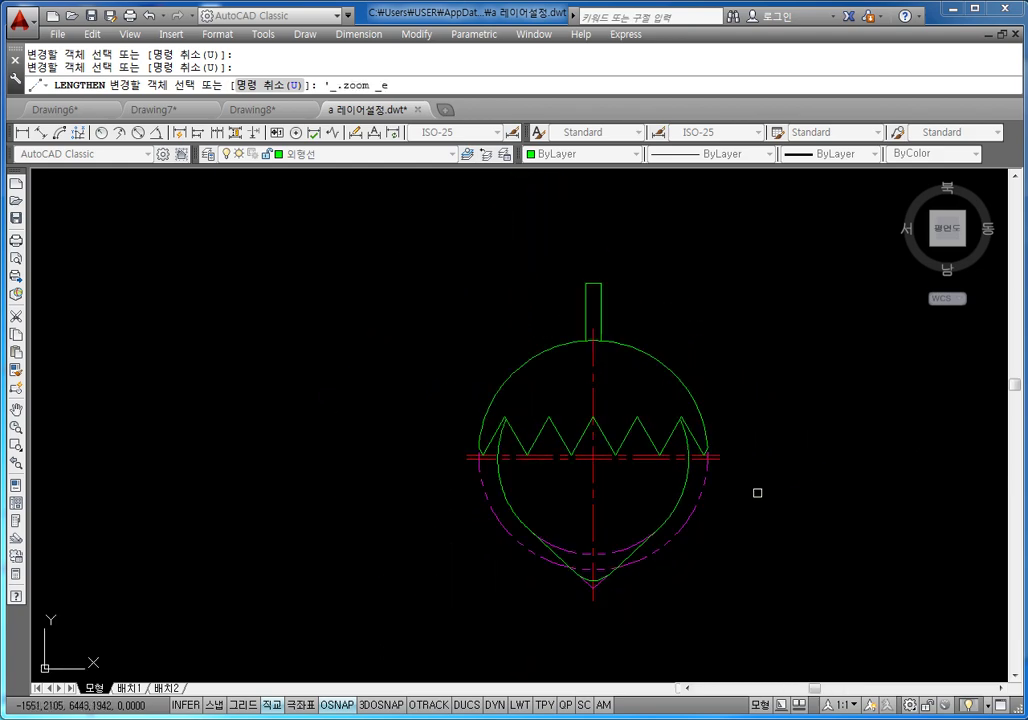